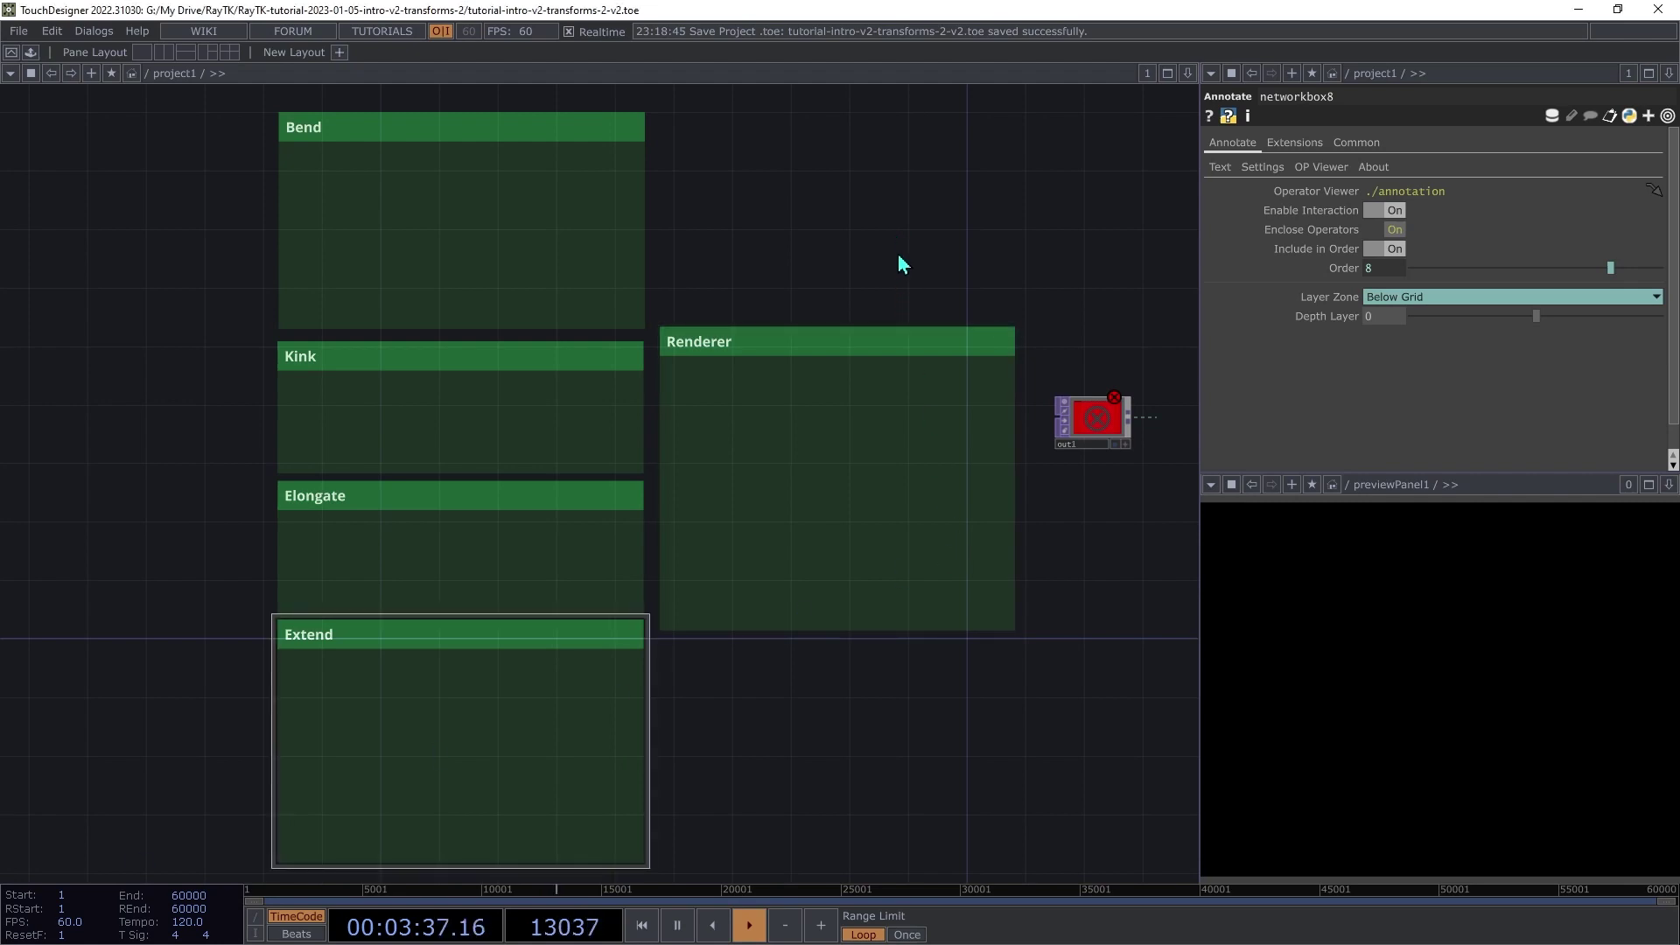
Step: Create a raymarchRender3D operator via RayTK search 'mr3' and move it into the Renderer box
key(alt+r)
text(m)
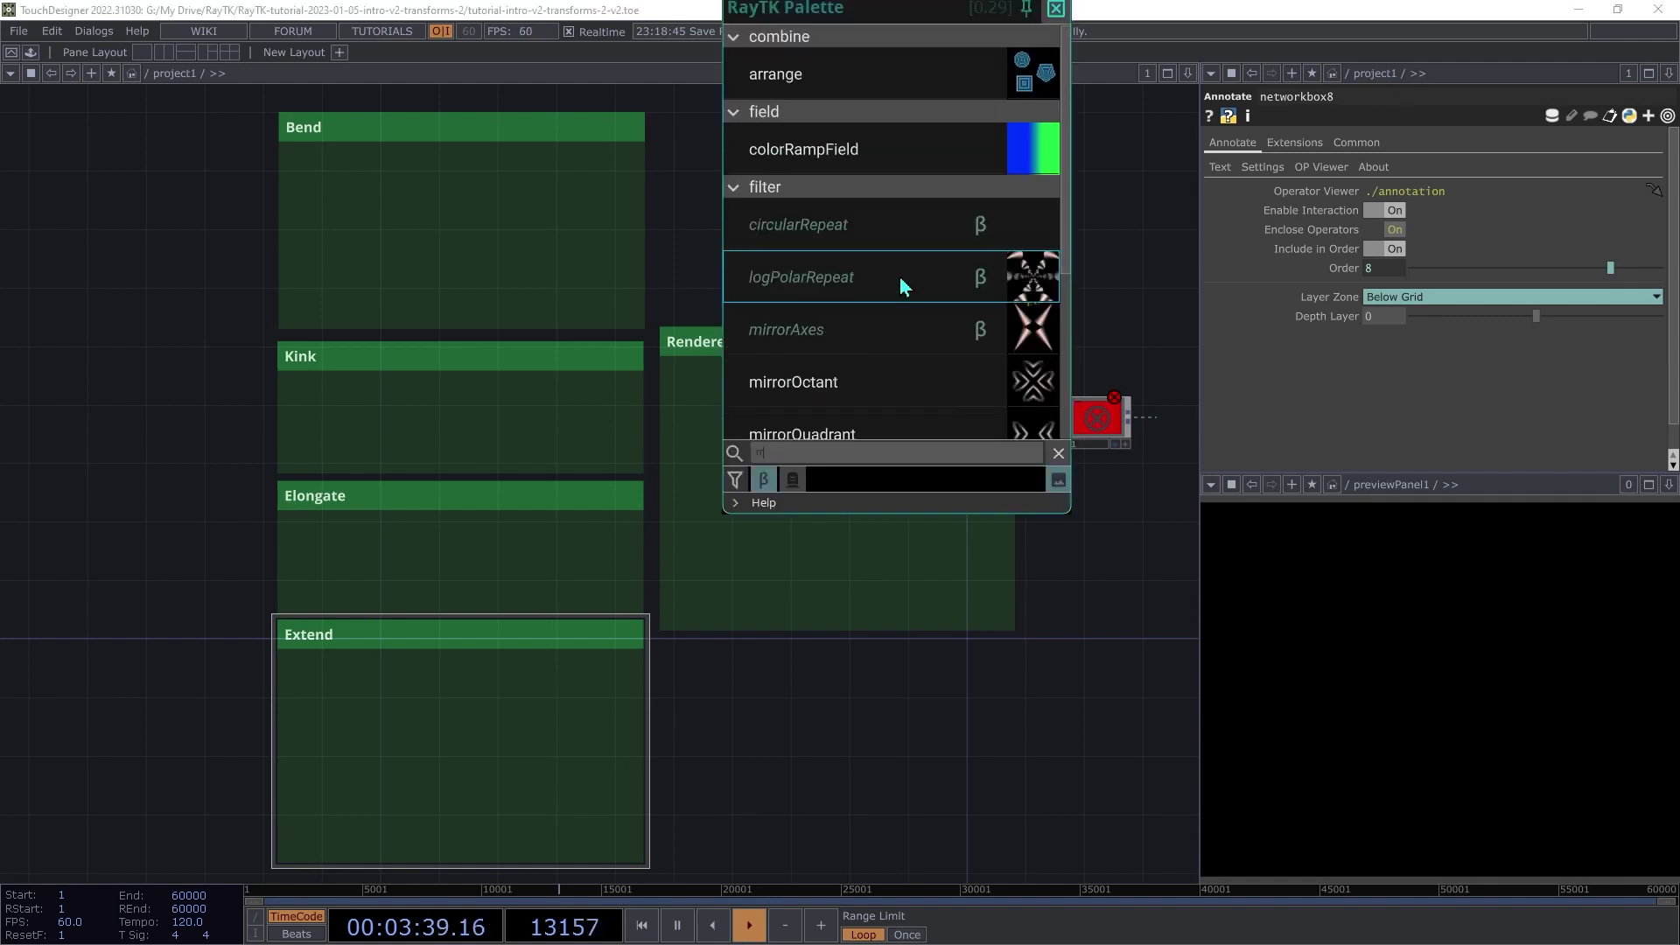
text(r3)
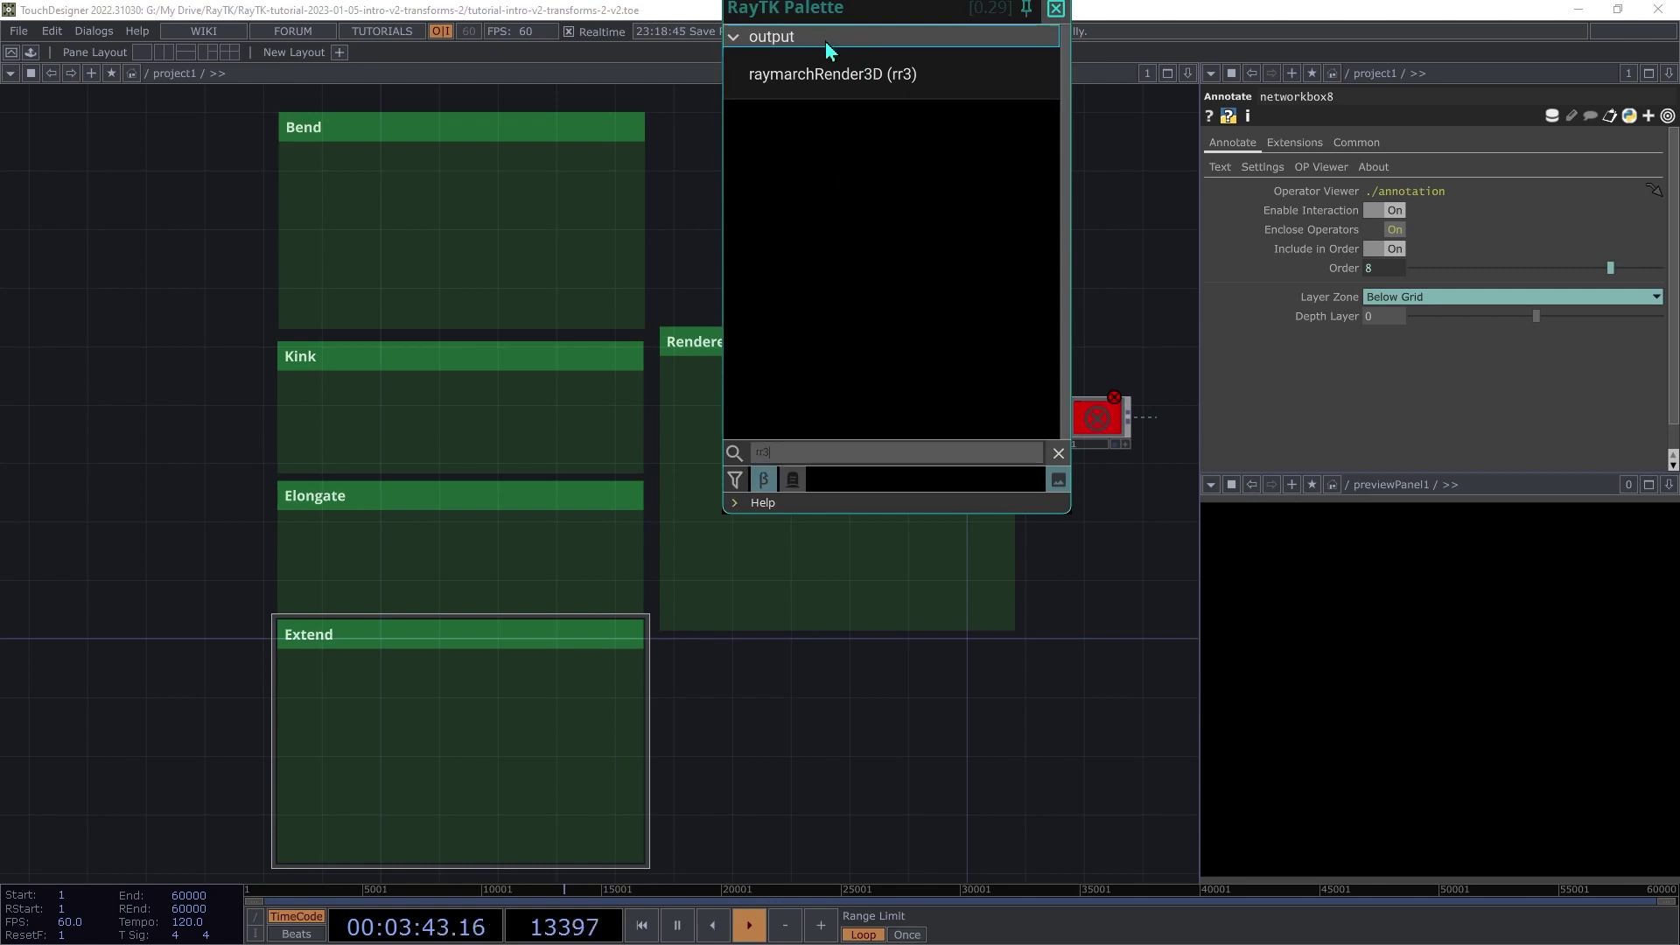
click(891, 78)
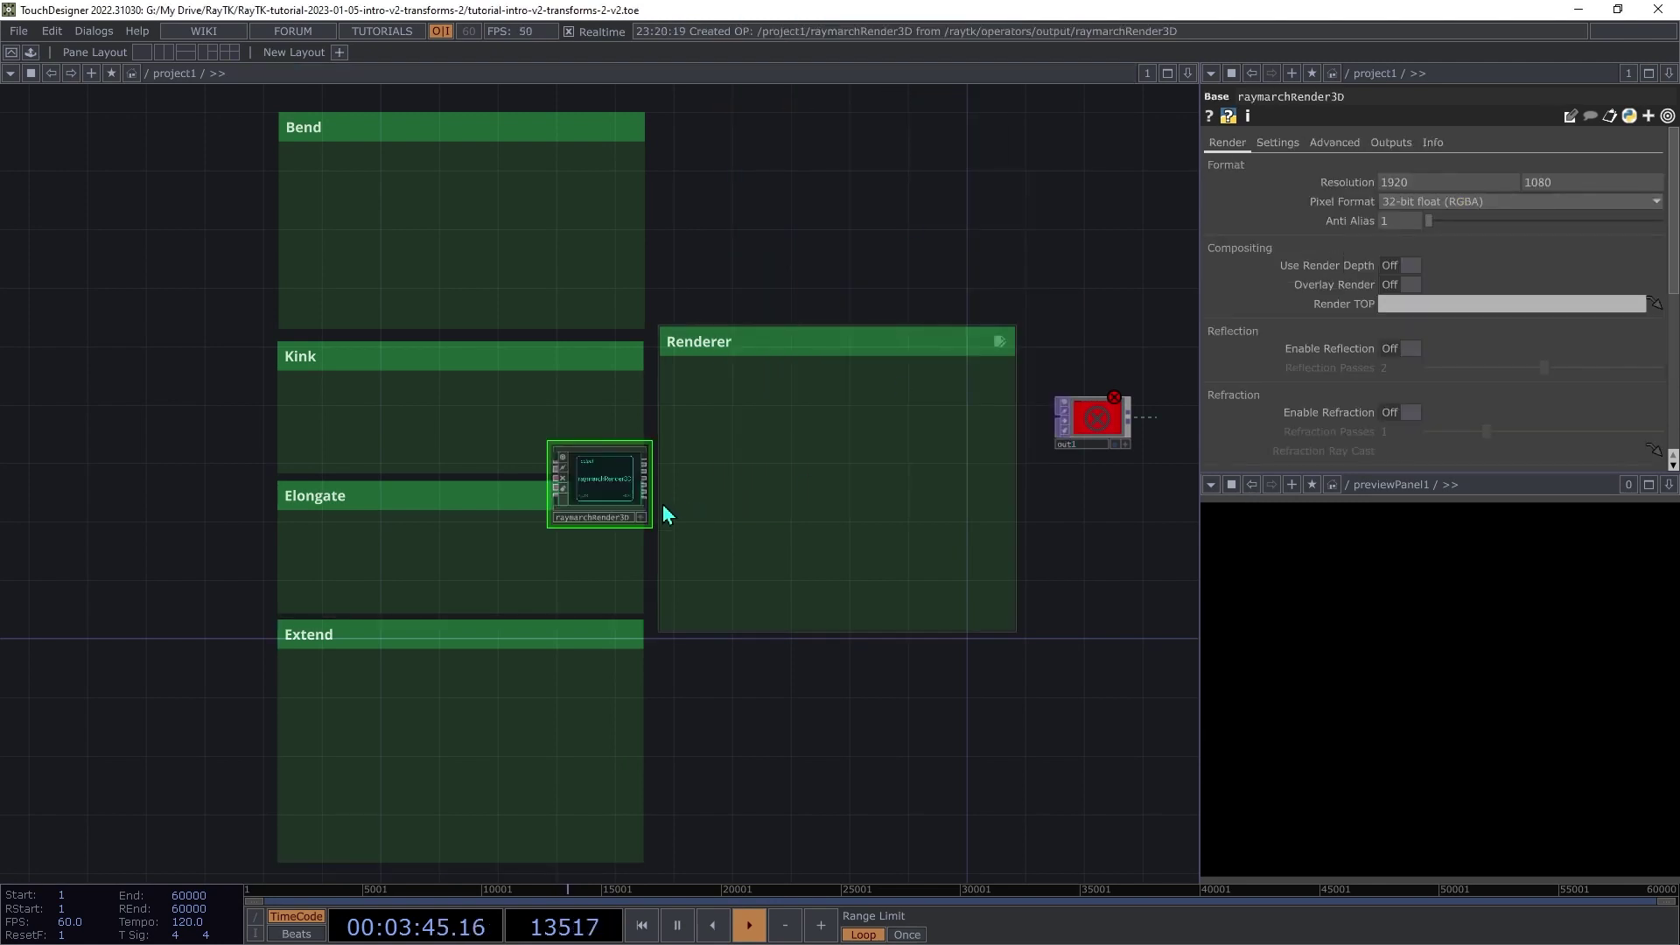
drag(601, 490, 821, 440)
scroll(881, 478, up, 5)
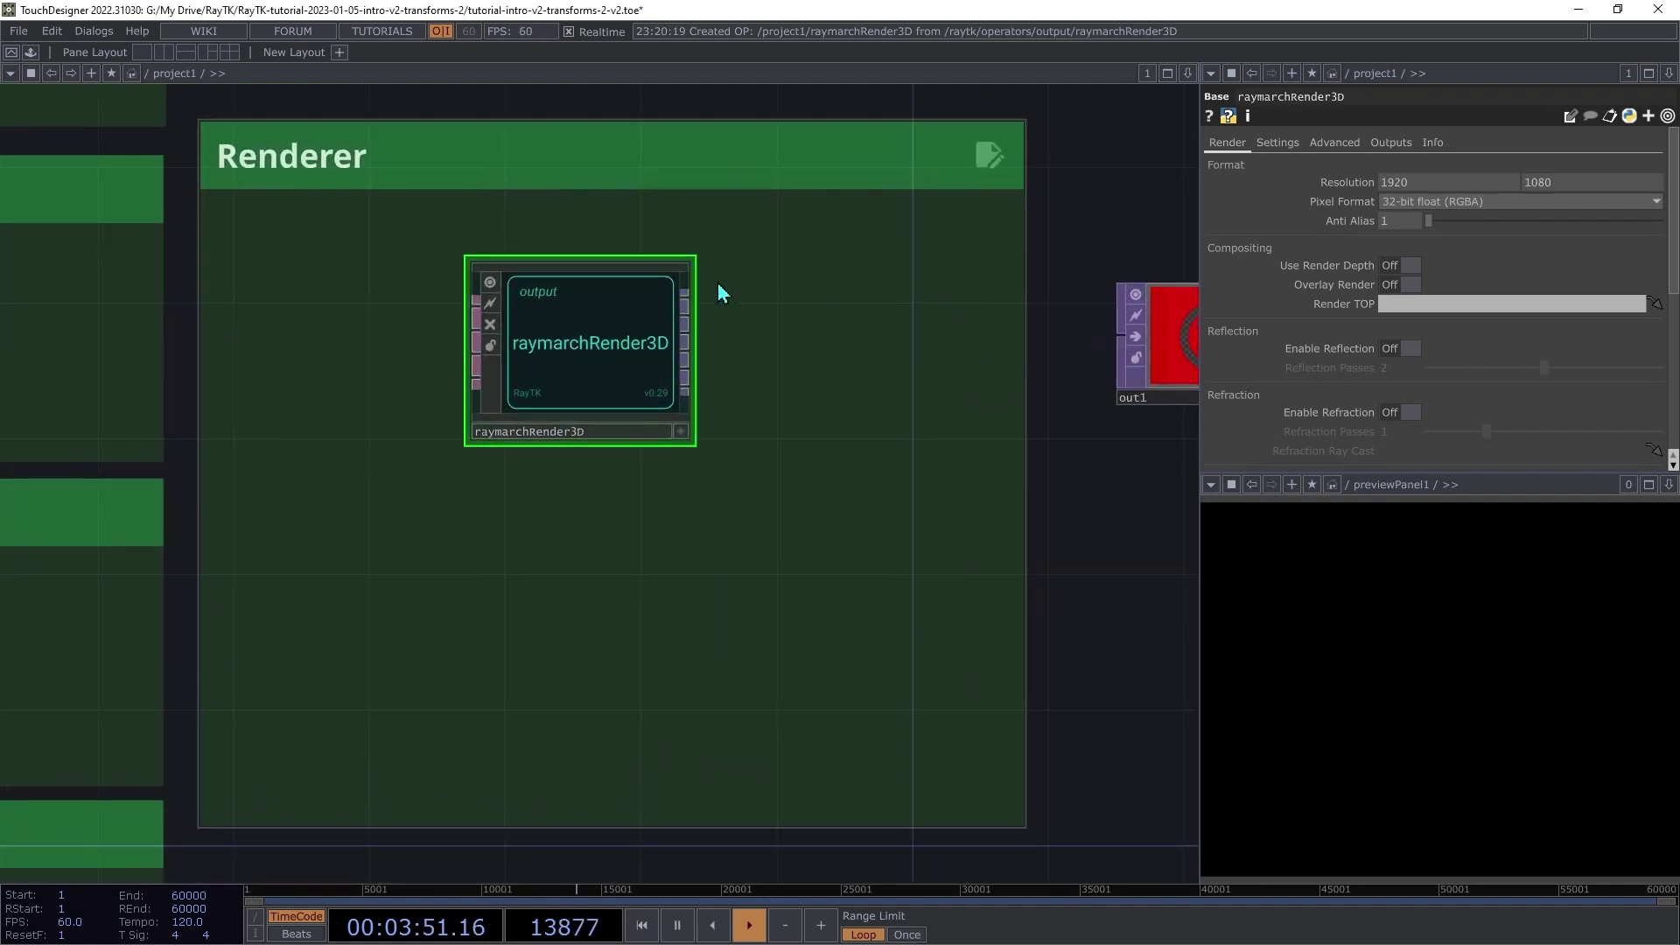
Step: Append null1 after the renderer so it feeds out1
drag(686, 298, 805, 299)
click(805, 299)
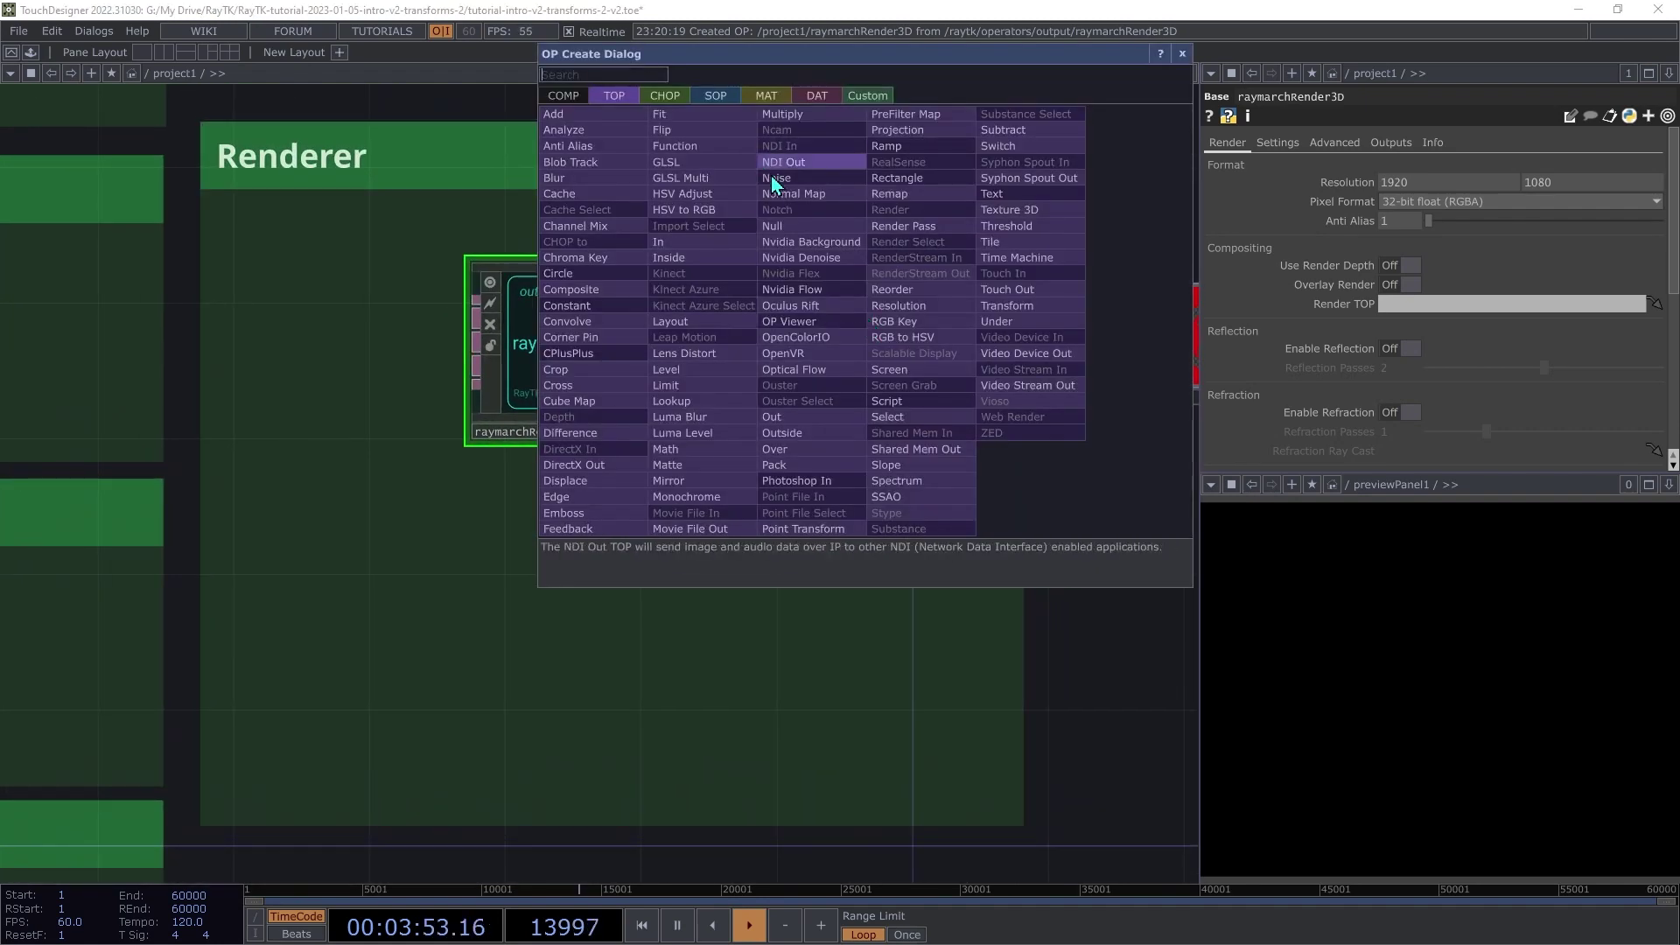
click(792, 226)
click(880, 341)
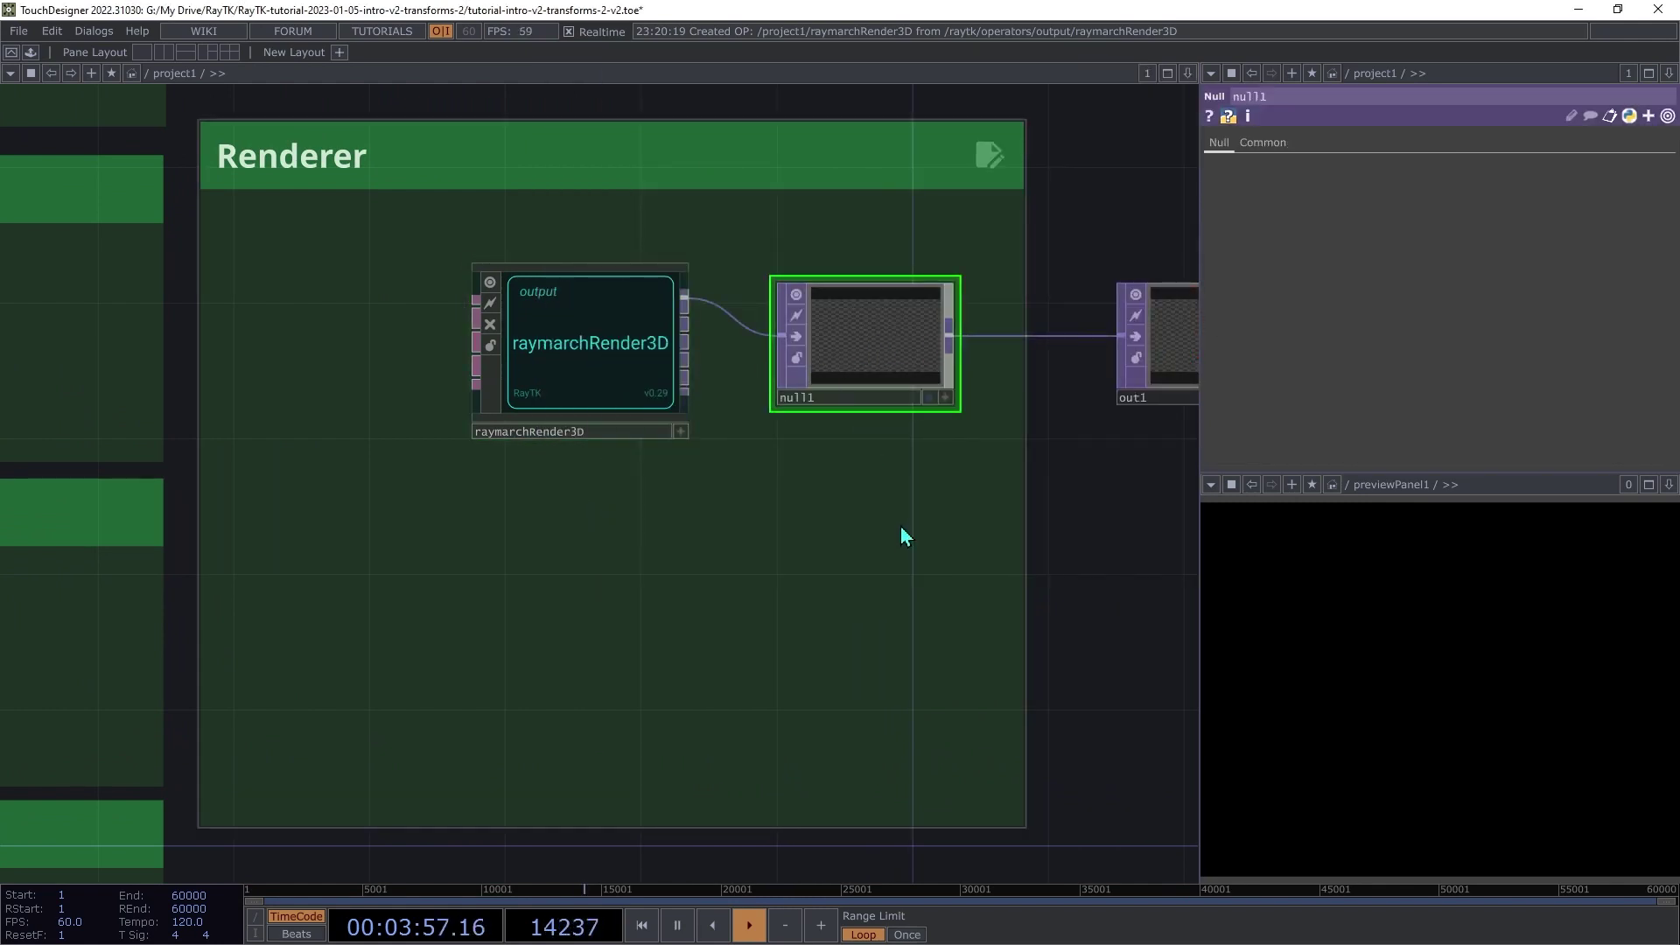
Step: Set the raymarchRender3D resolution to 1400 x 1100 and shift it and null1 right
click(554, 318)
click(1505, 178)
text(140)
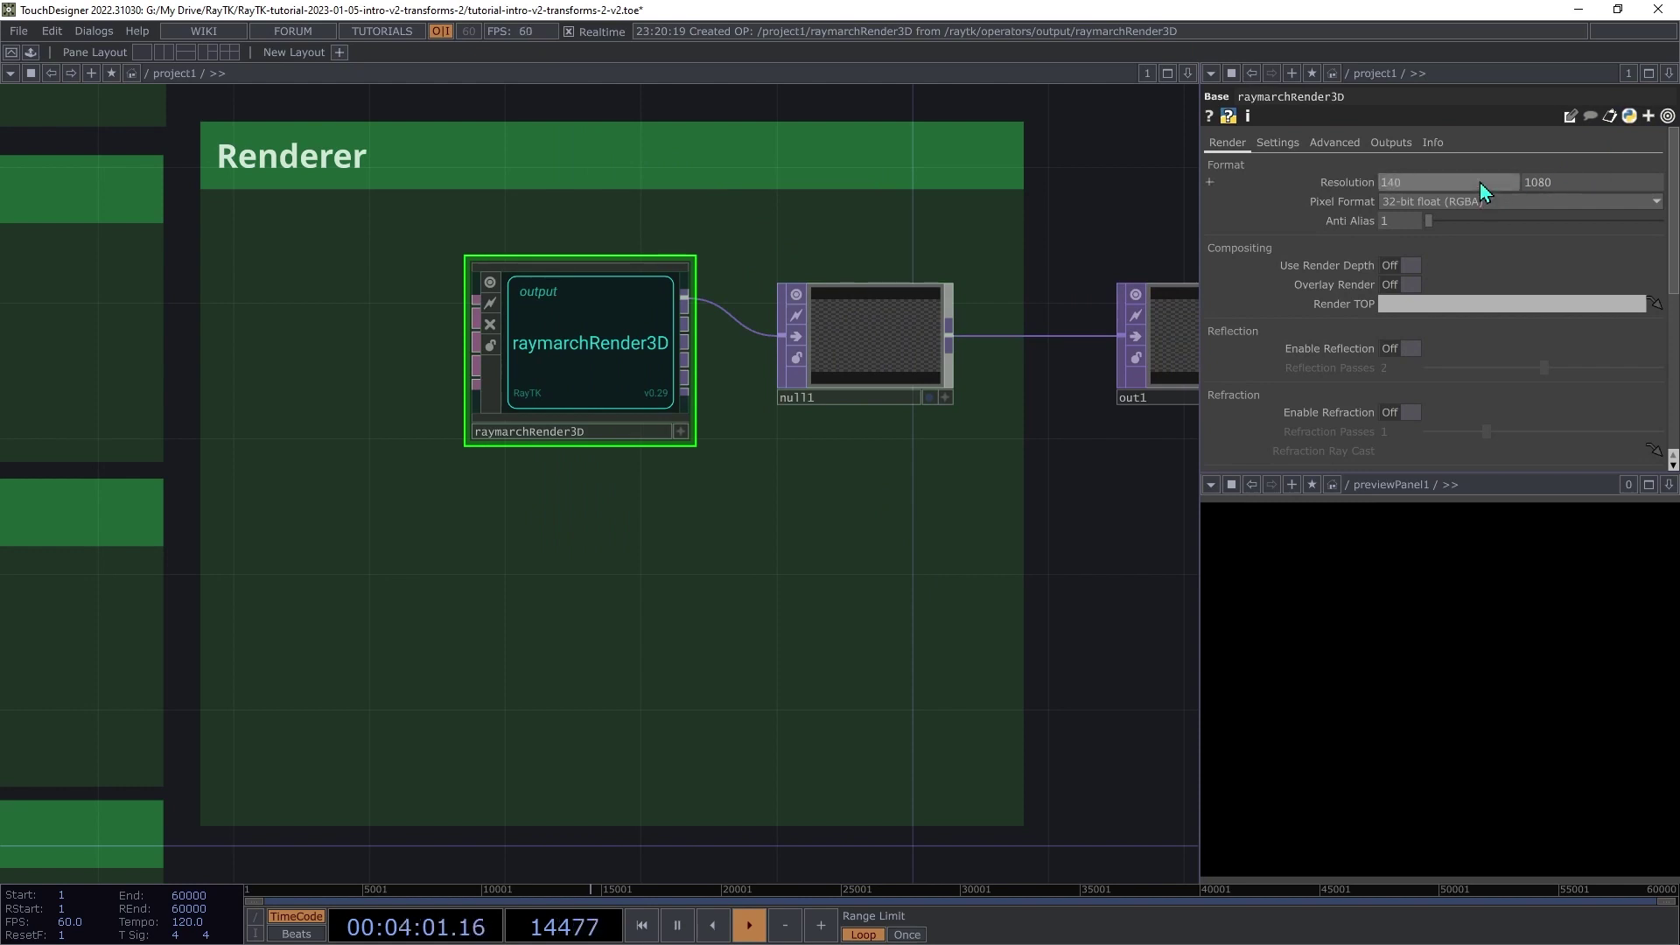
text(0)
key(Tab)
text(1100)
key(Tab)
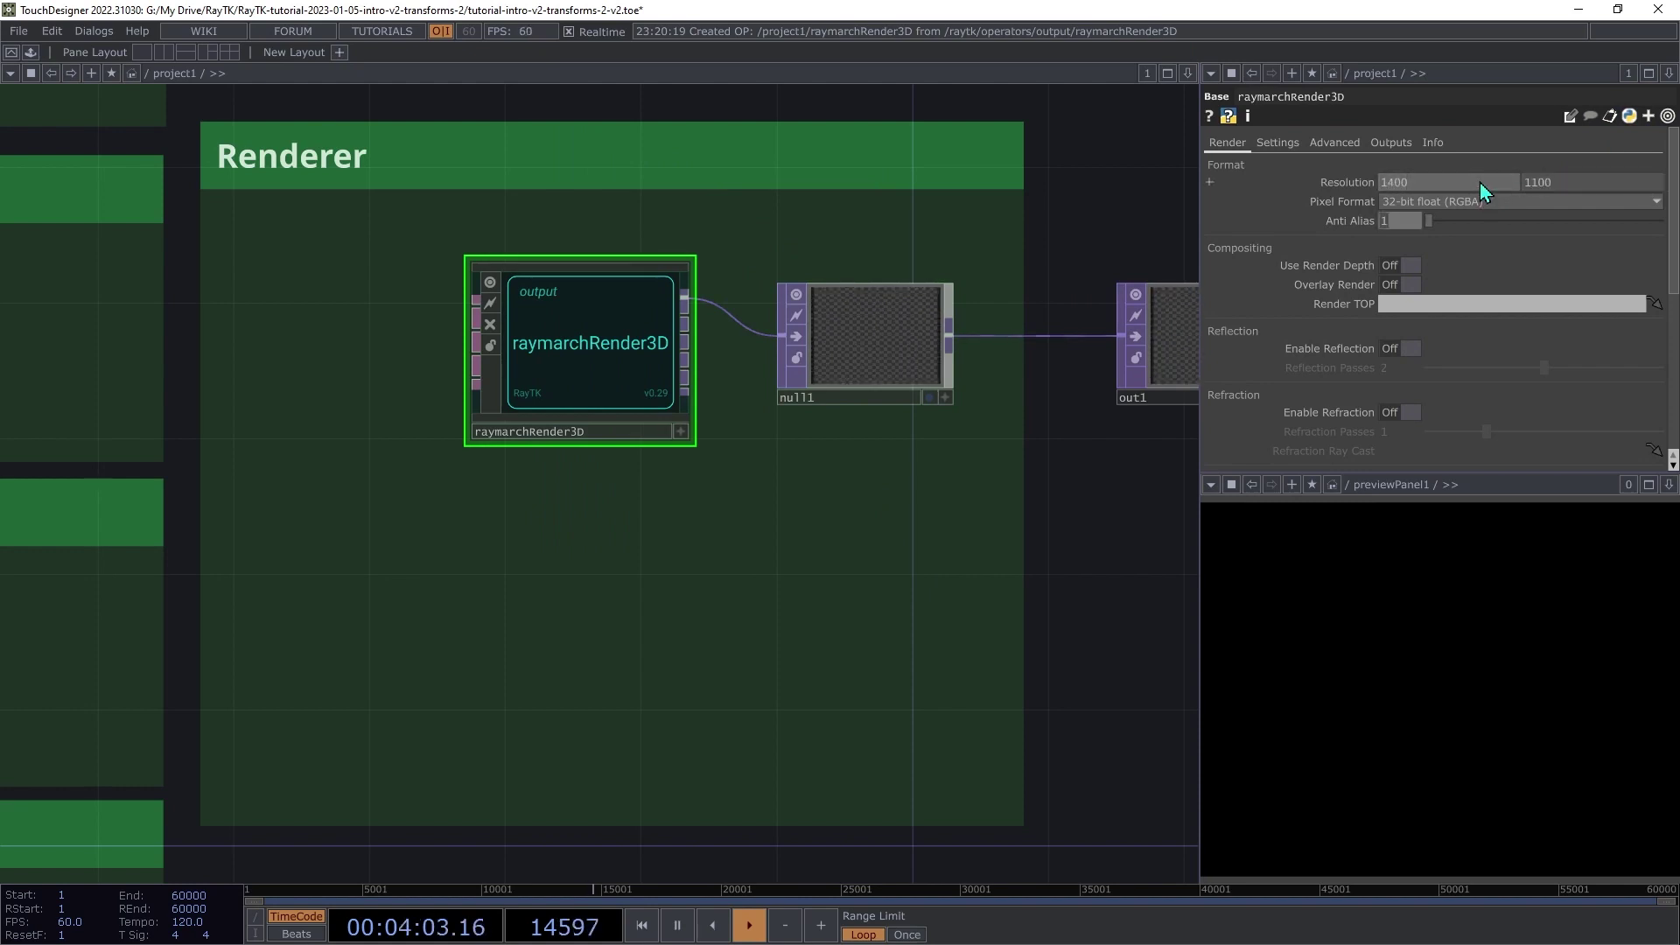
drag(906, 562, 630, 368)
click(632, 352)
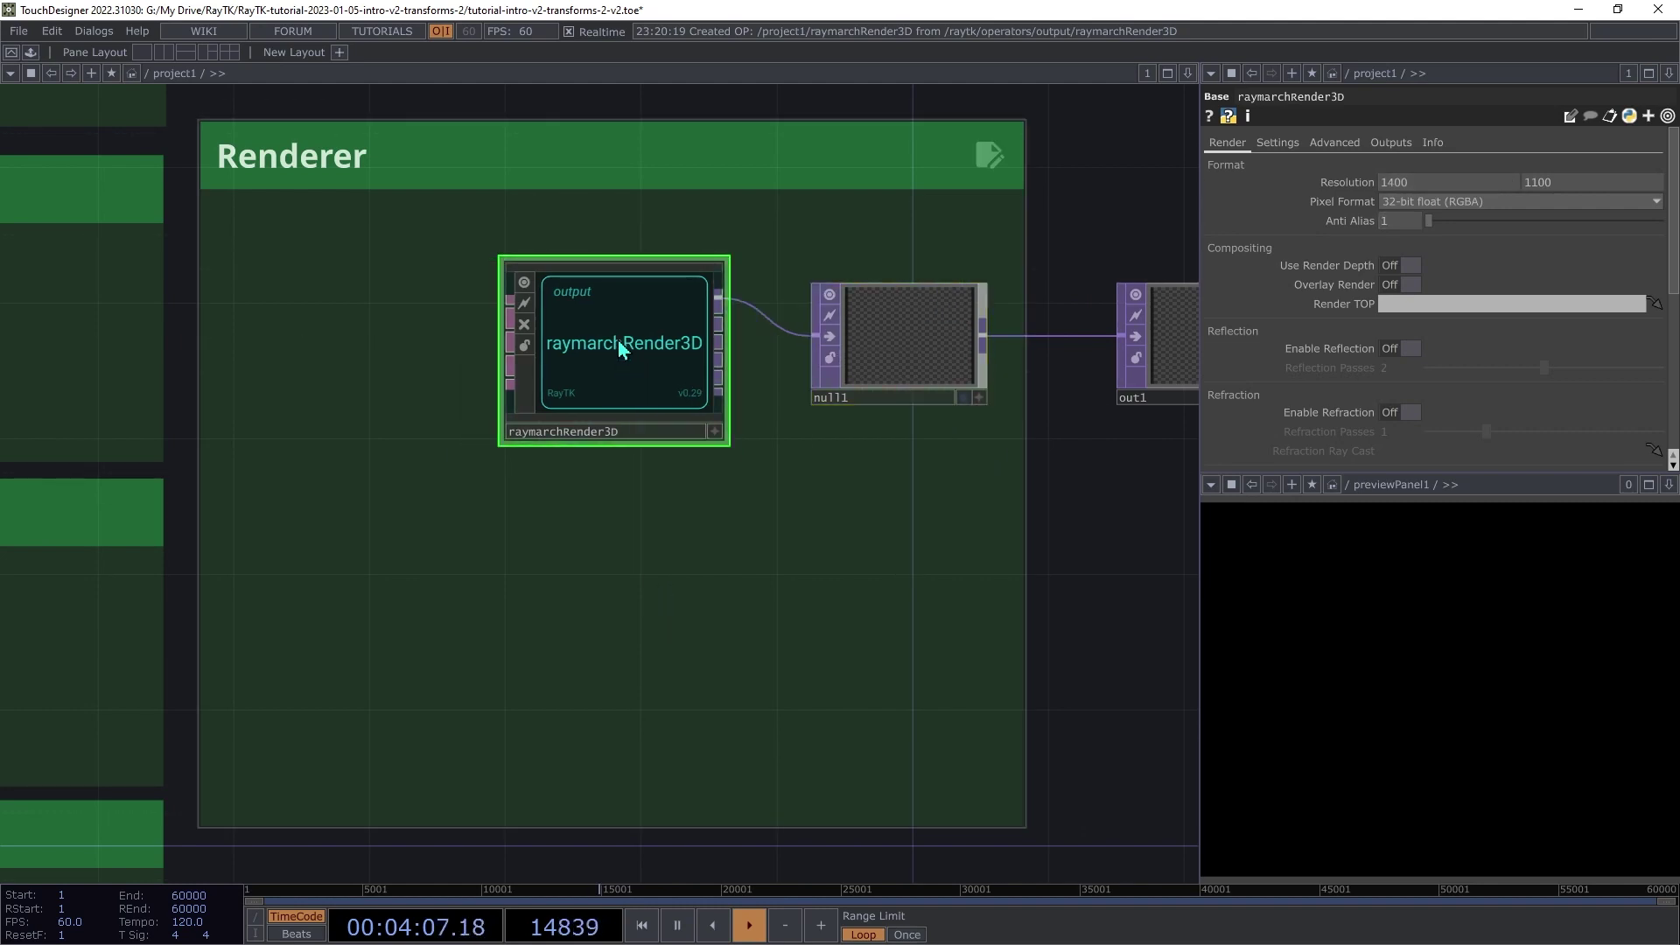
Step: Add a look-at camera wired to the renderer and place it below the renderer
right_click(554, 493)
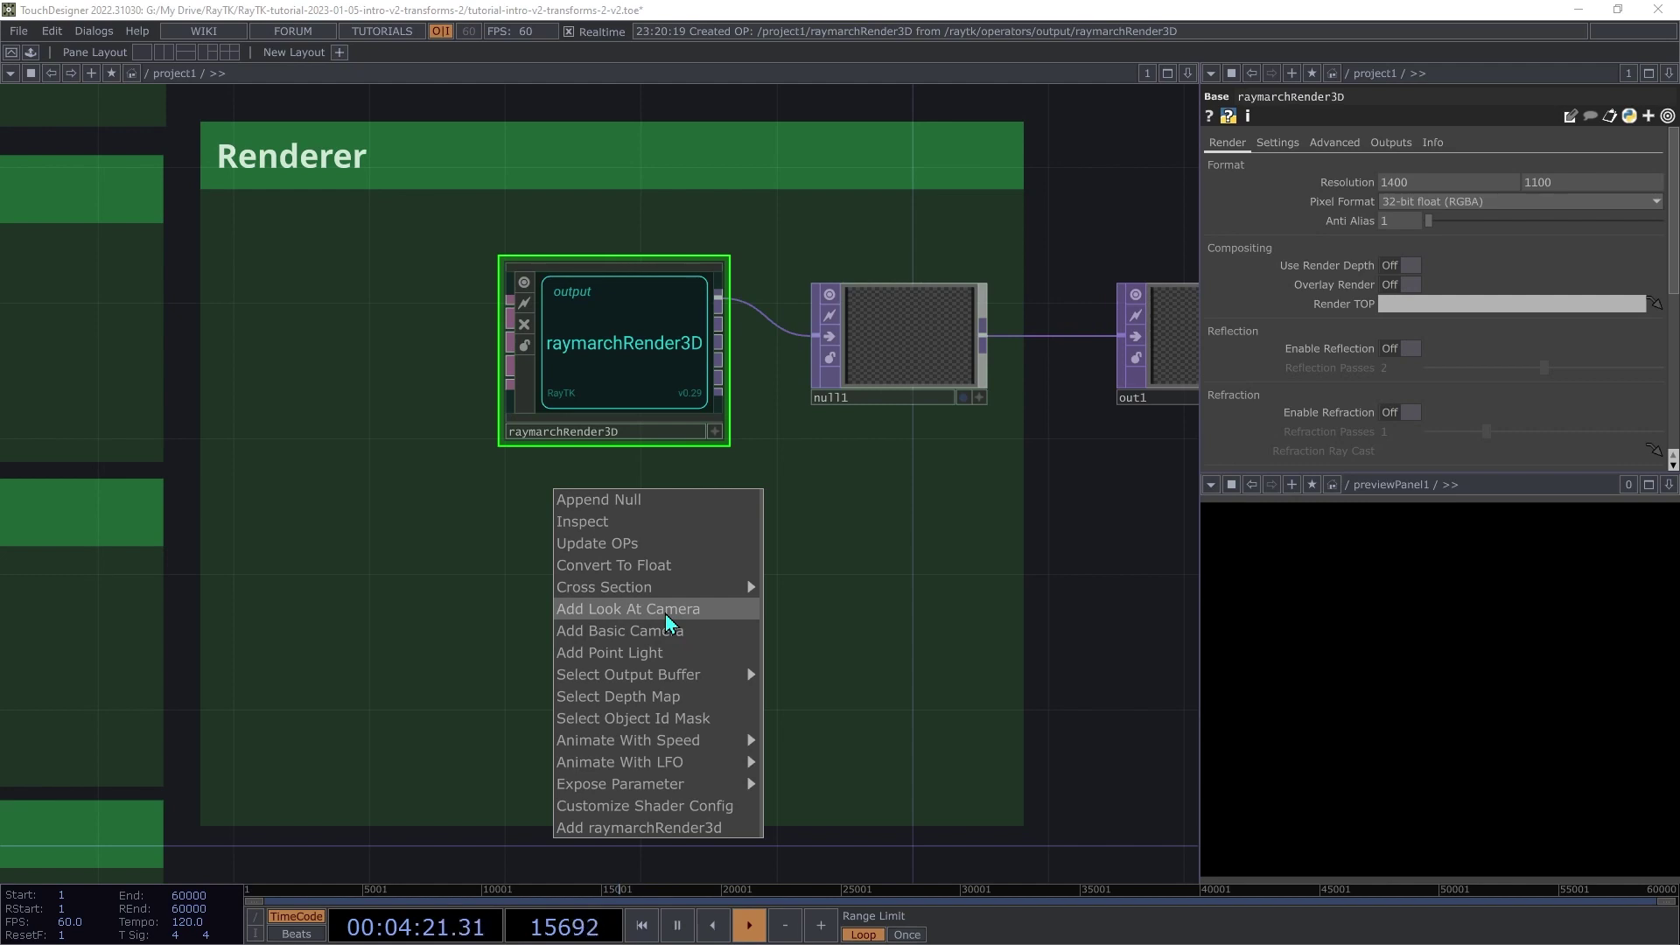
click(629, 609)
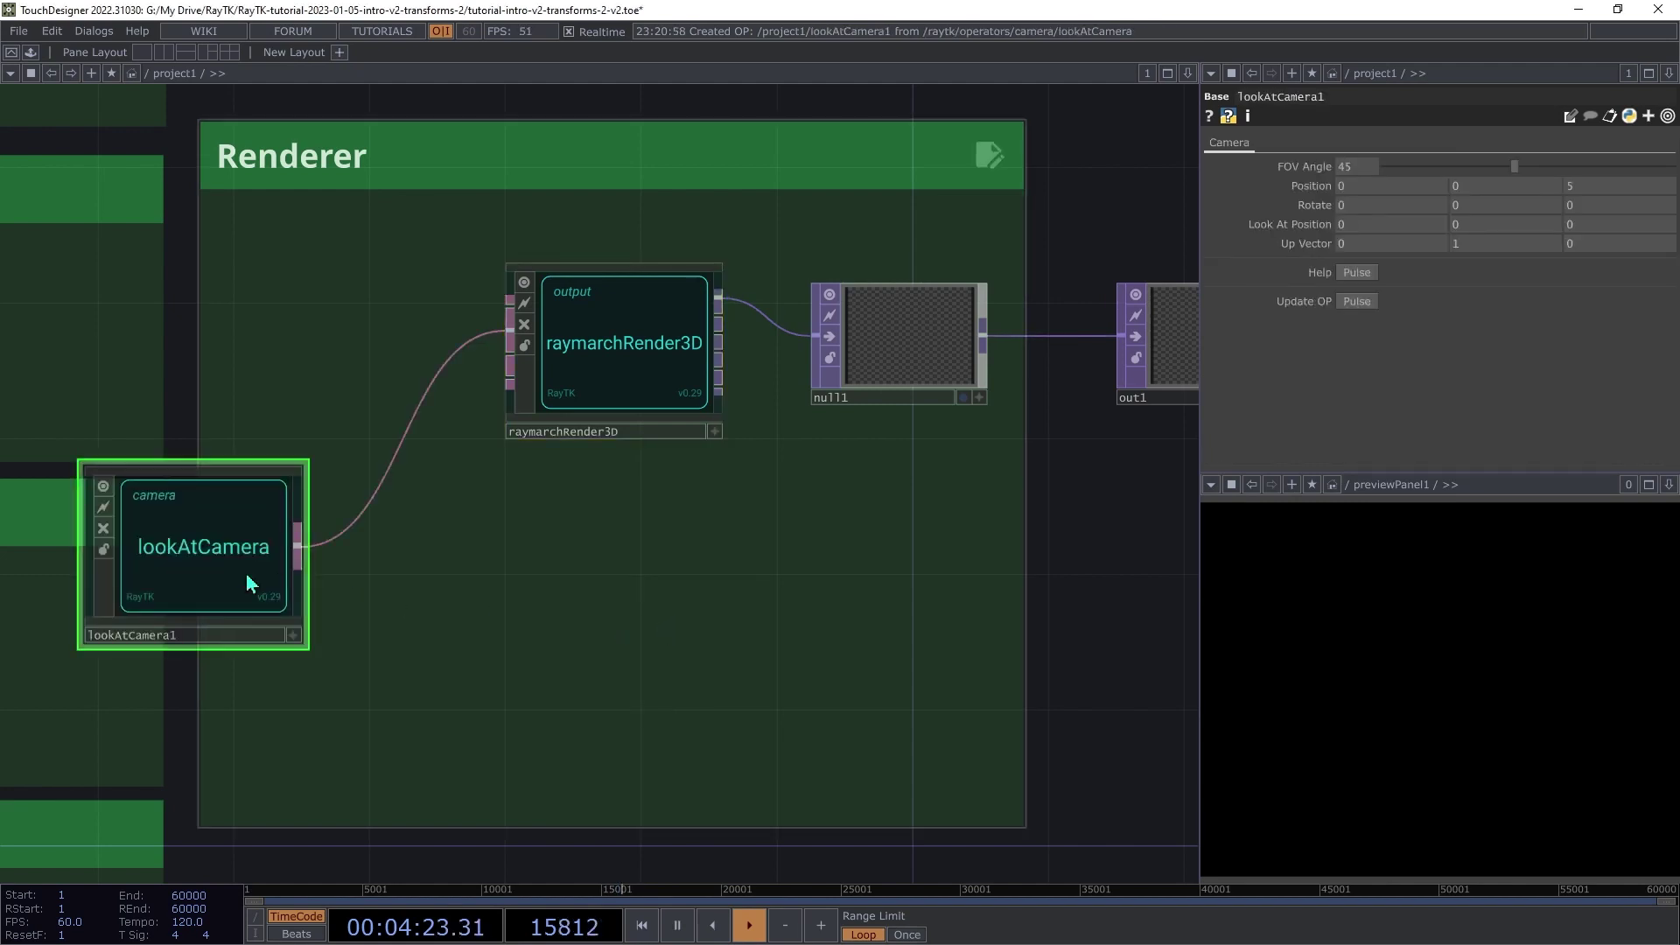
drag(225, 581, 444, 612)
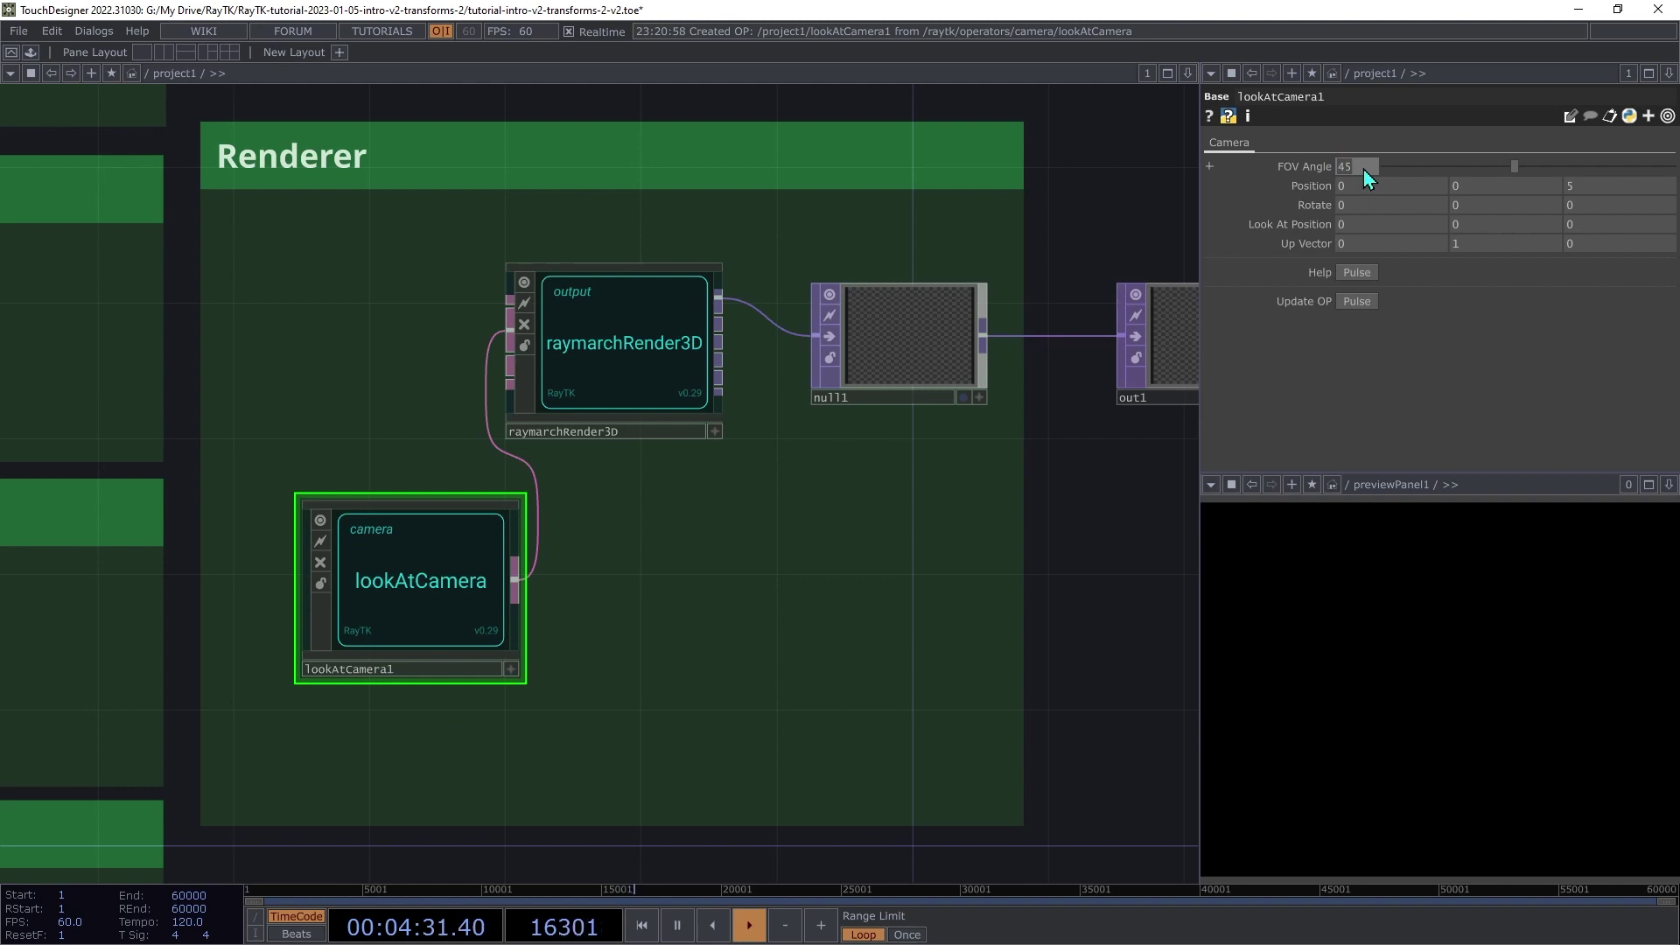
Step: Set the camera's field of view to 70 and its position to 2, 3, 5
text(70)
key(Tab)
text(2)
key(Tab)
text(3)
key(Tab)
text(5)
key(Tab)
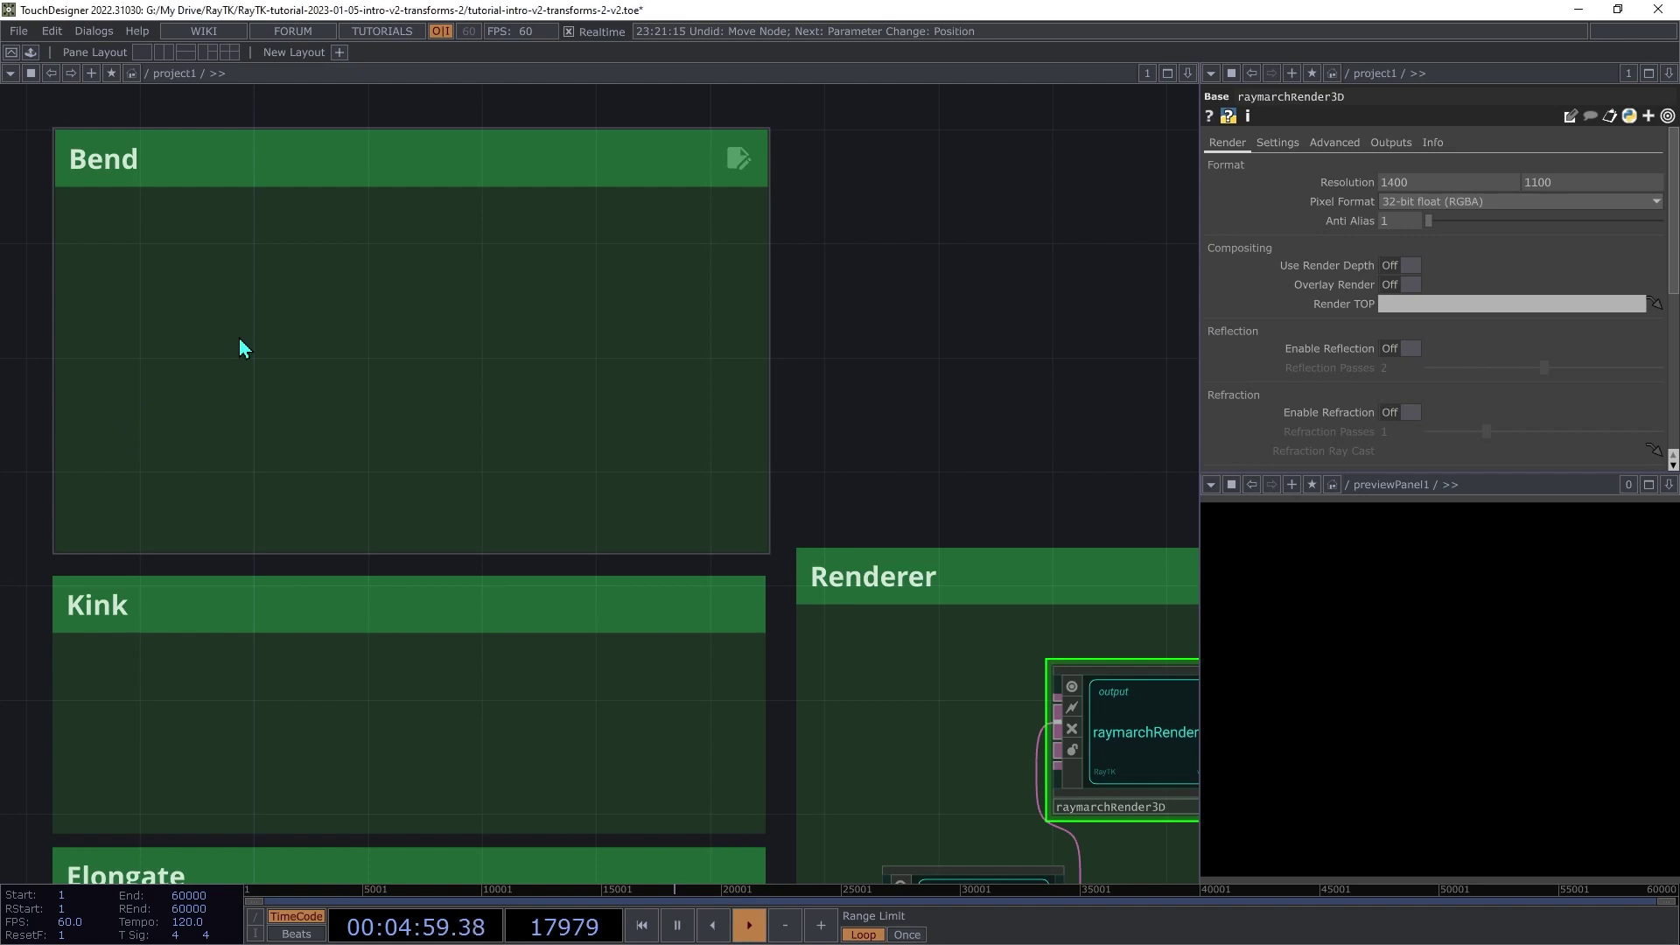
Step: Create boxFrameSdf1 in the Bend box, wire it into raymarchRender3D, and set Scale X to 2
key(alt+r)
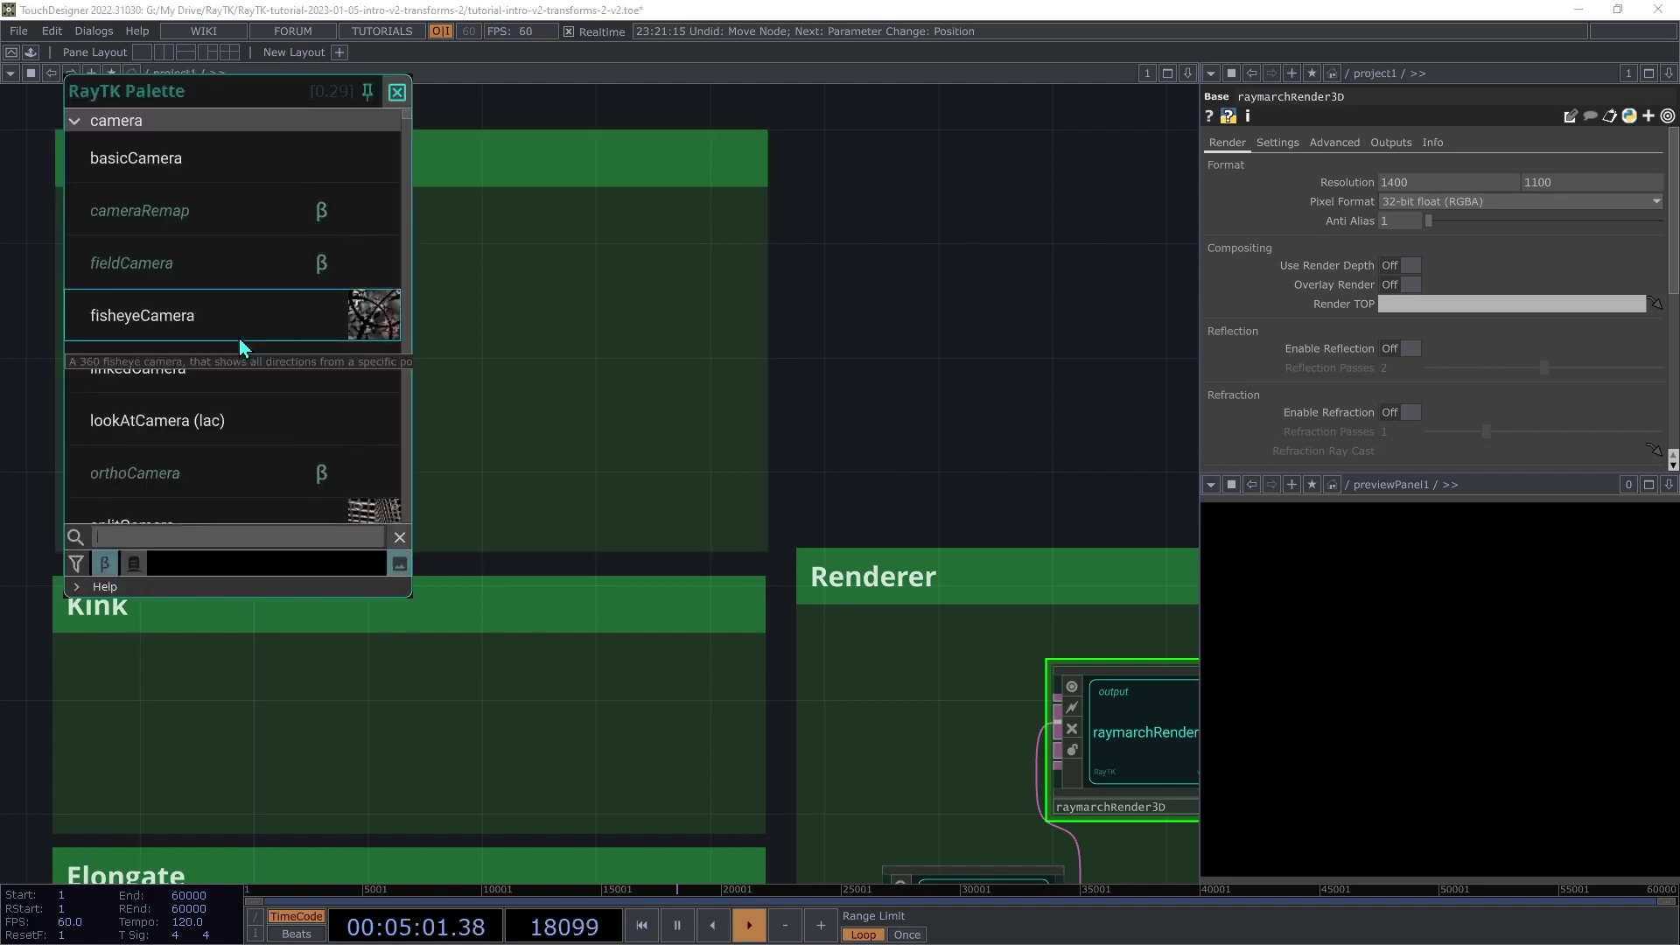
text(box)
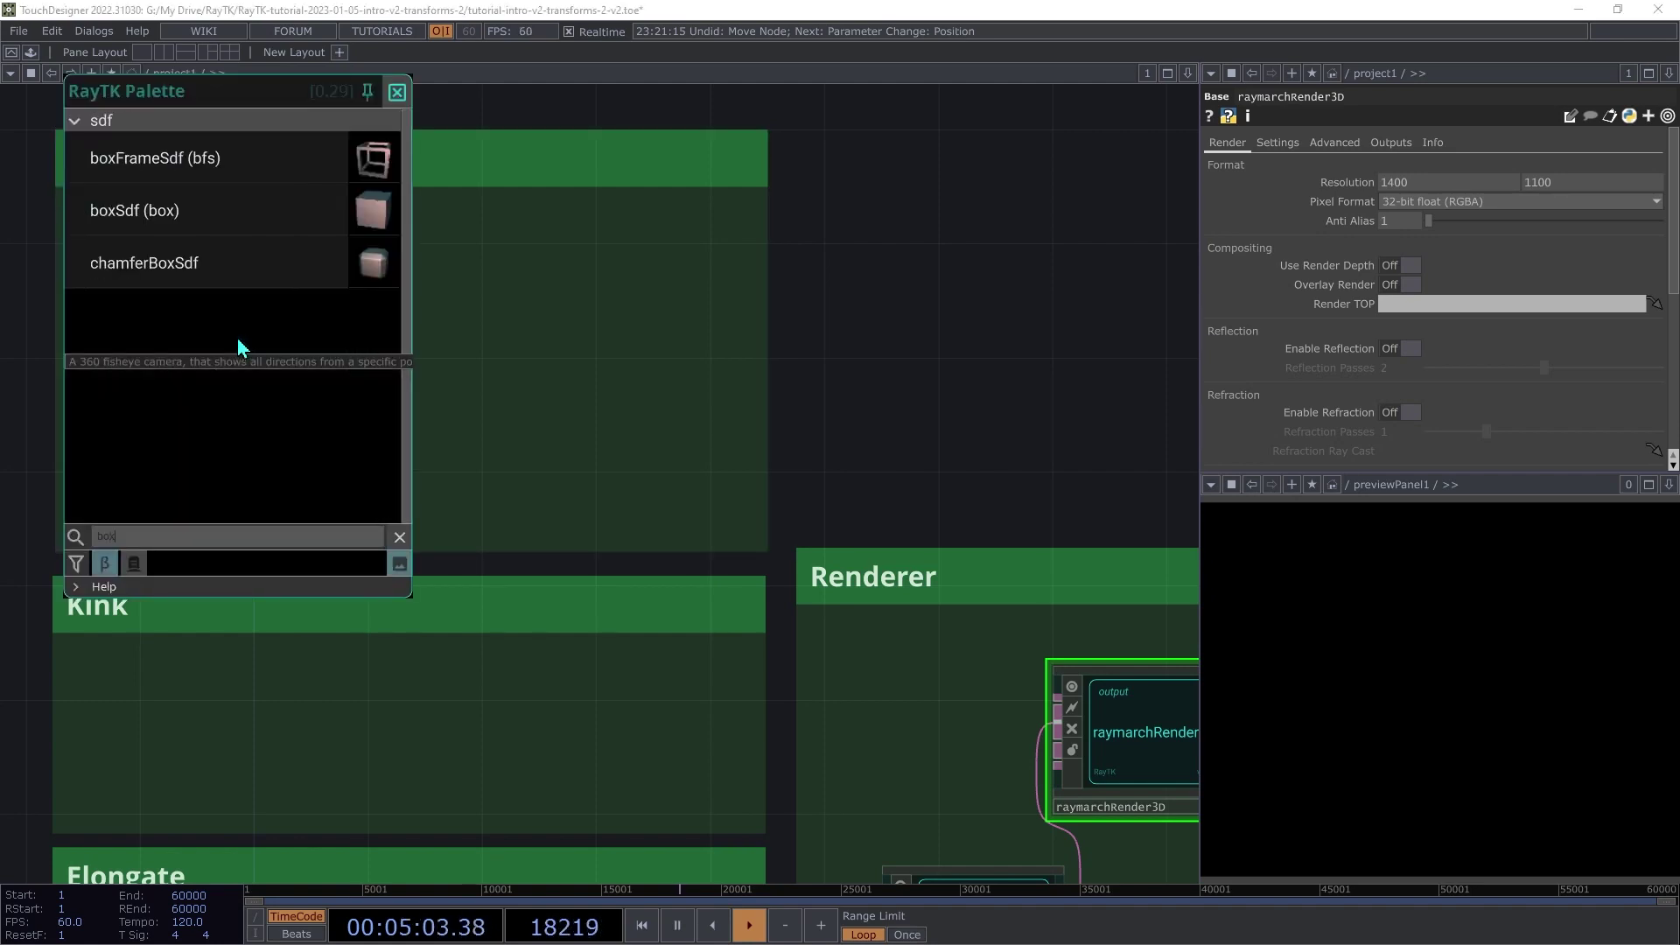
click(191, 160)
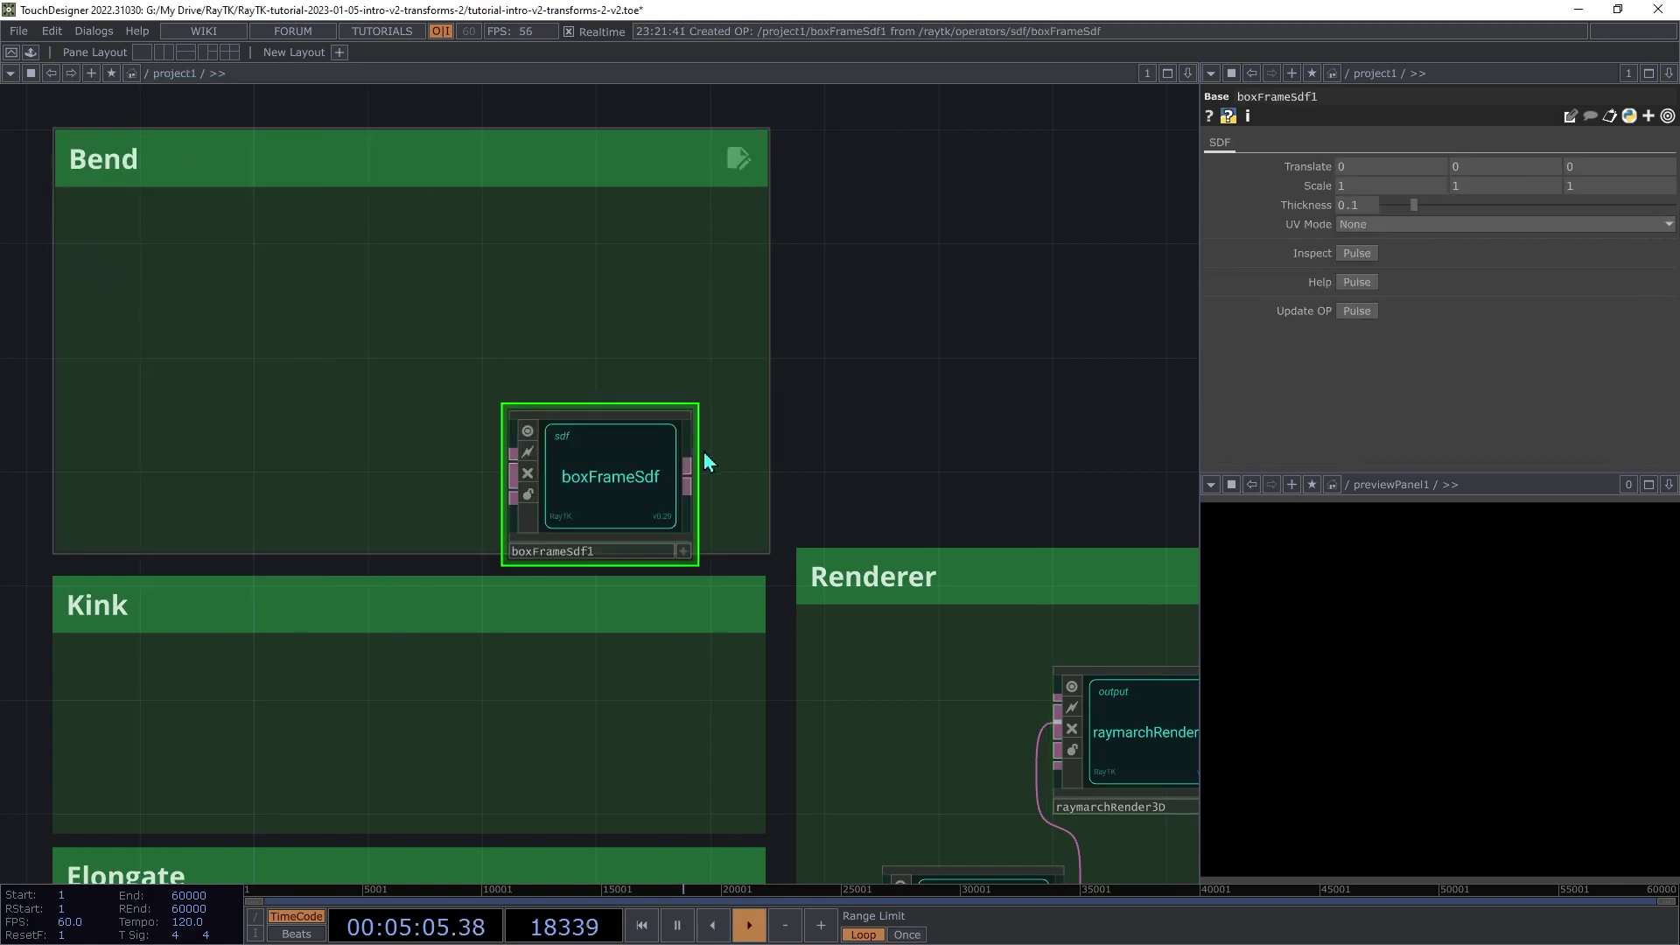
click(304, 308)
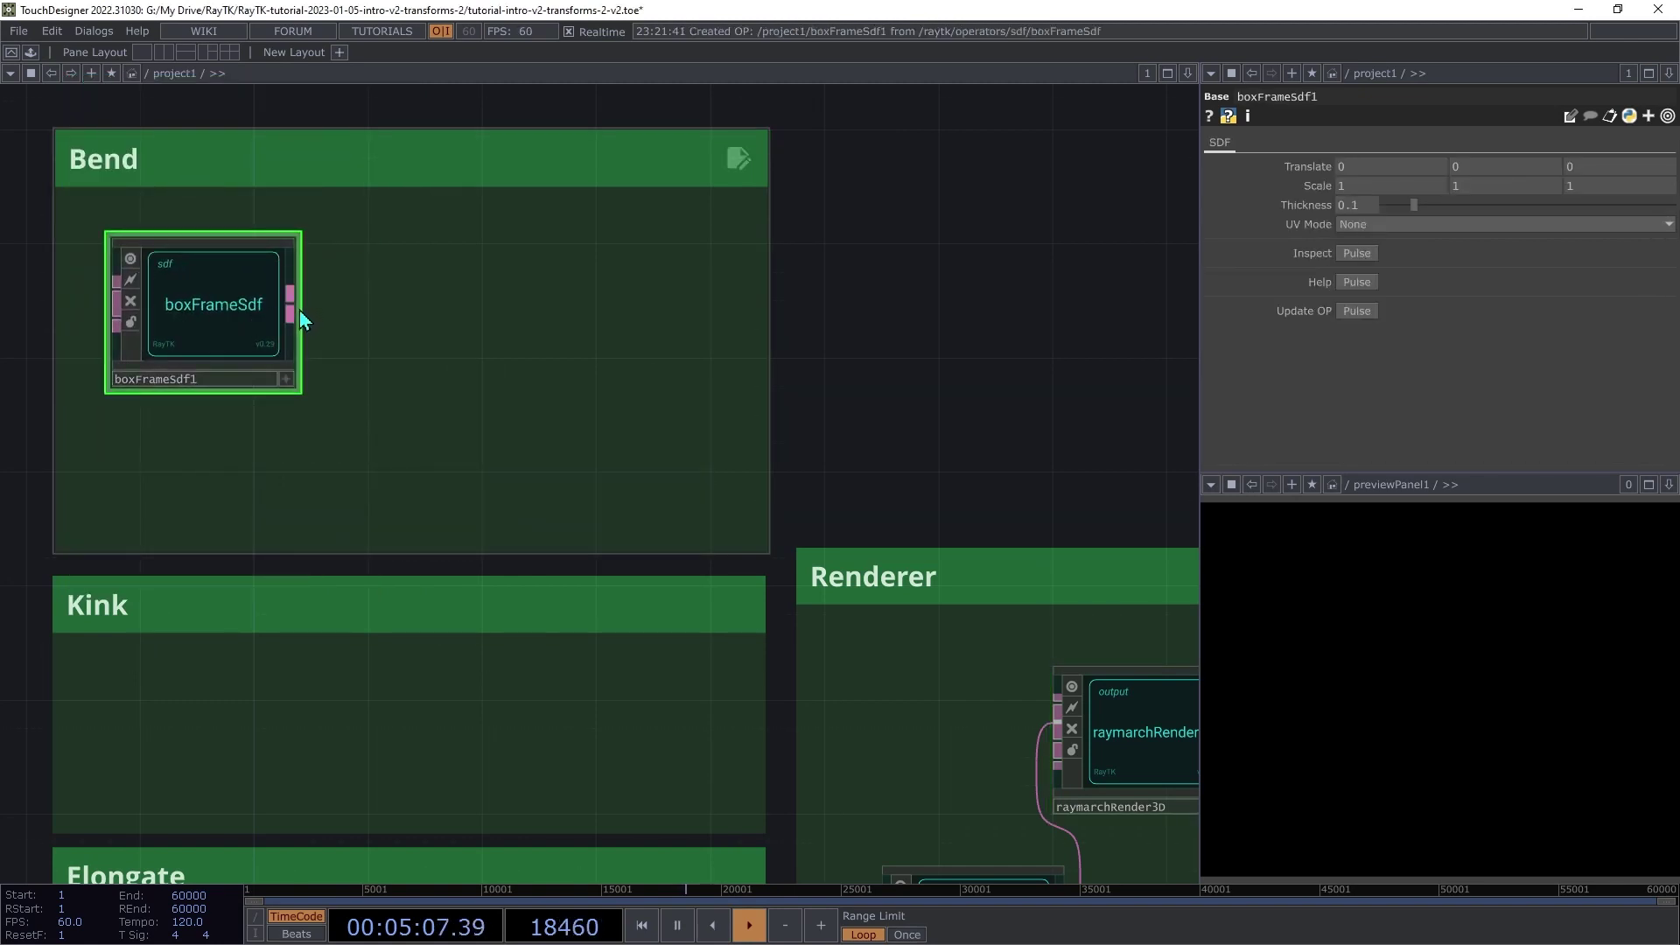
drag(295, 308, 1073, 716)
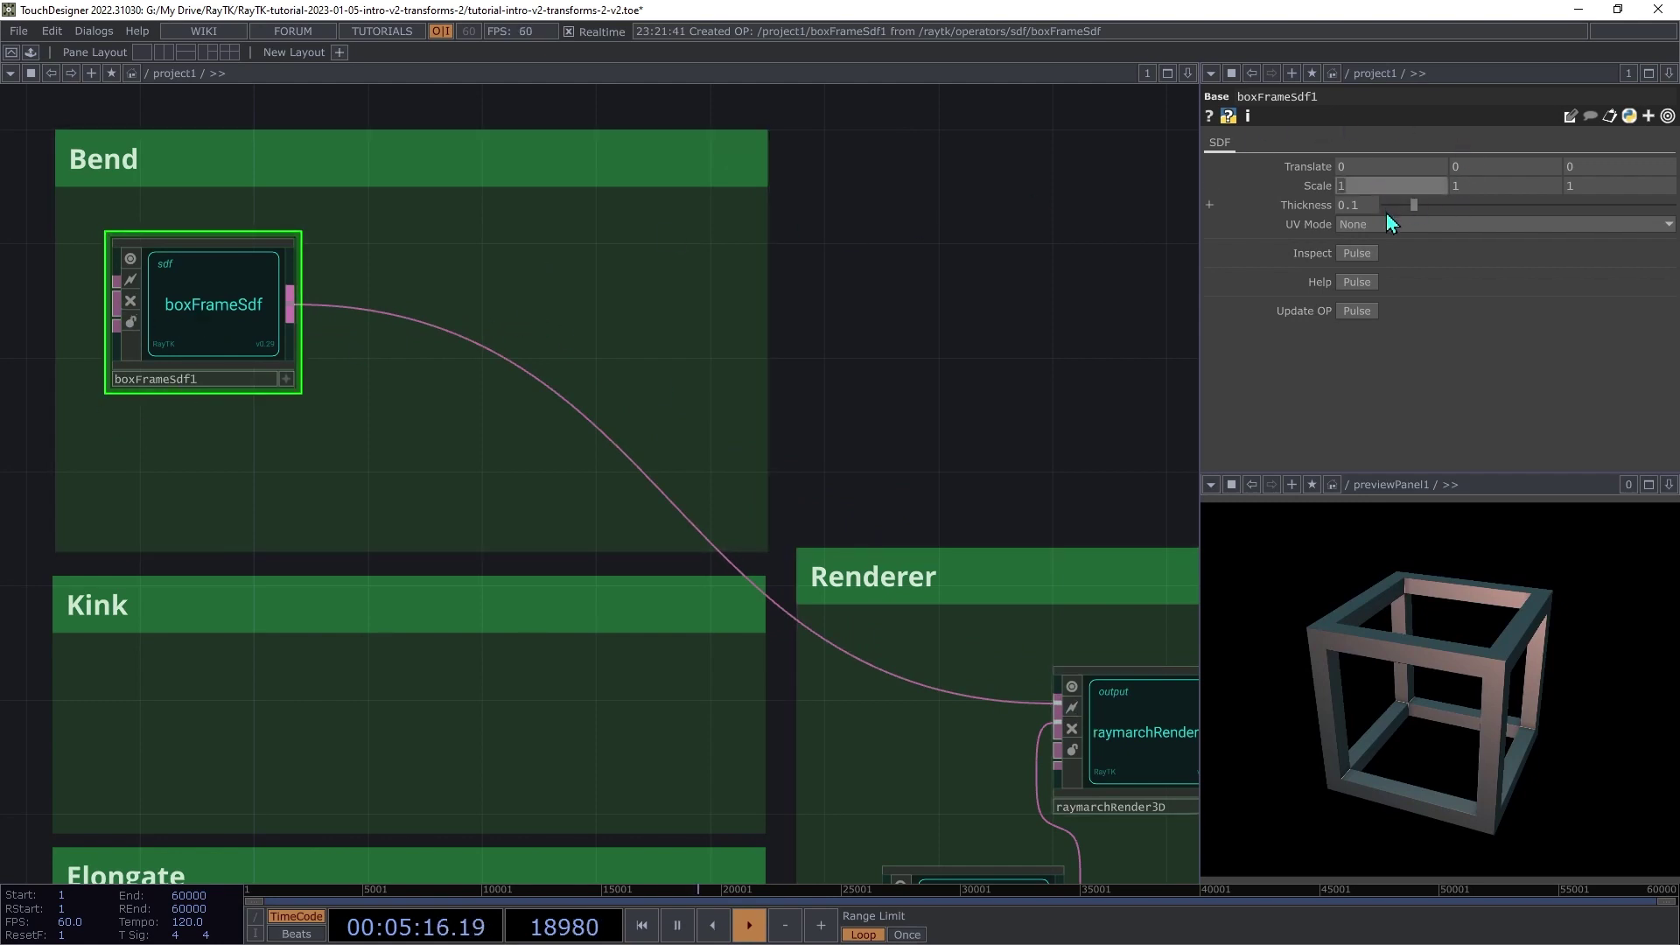
text(2)
key(Tab)
key(Tab)
key(Tab)
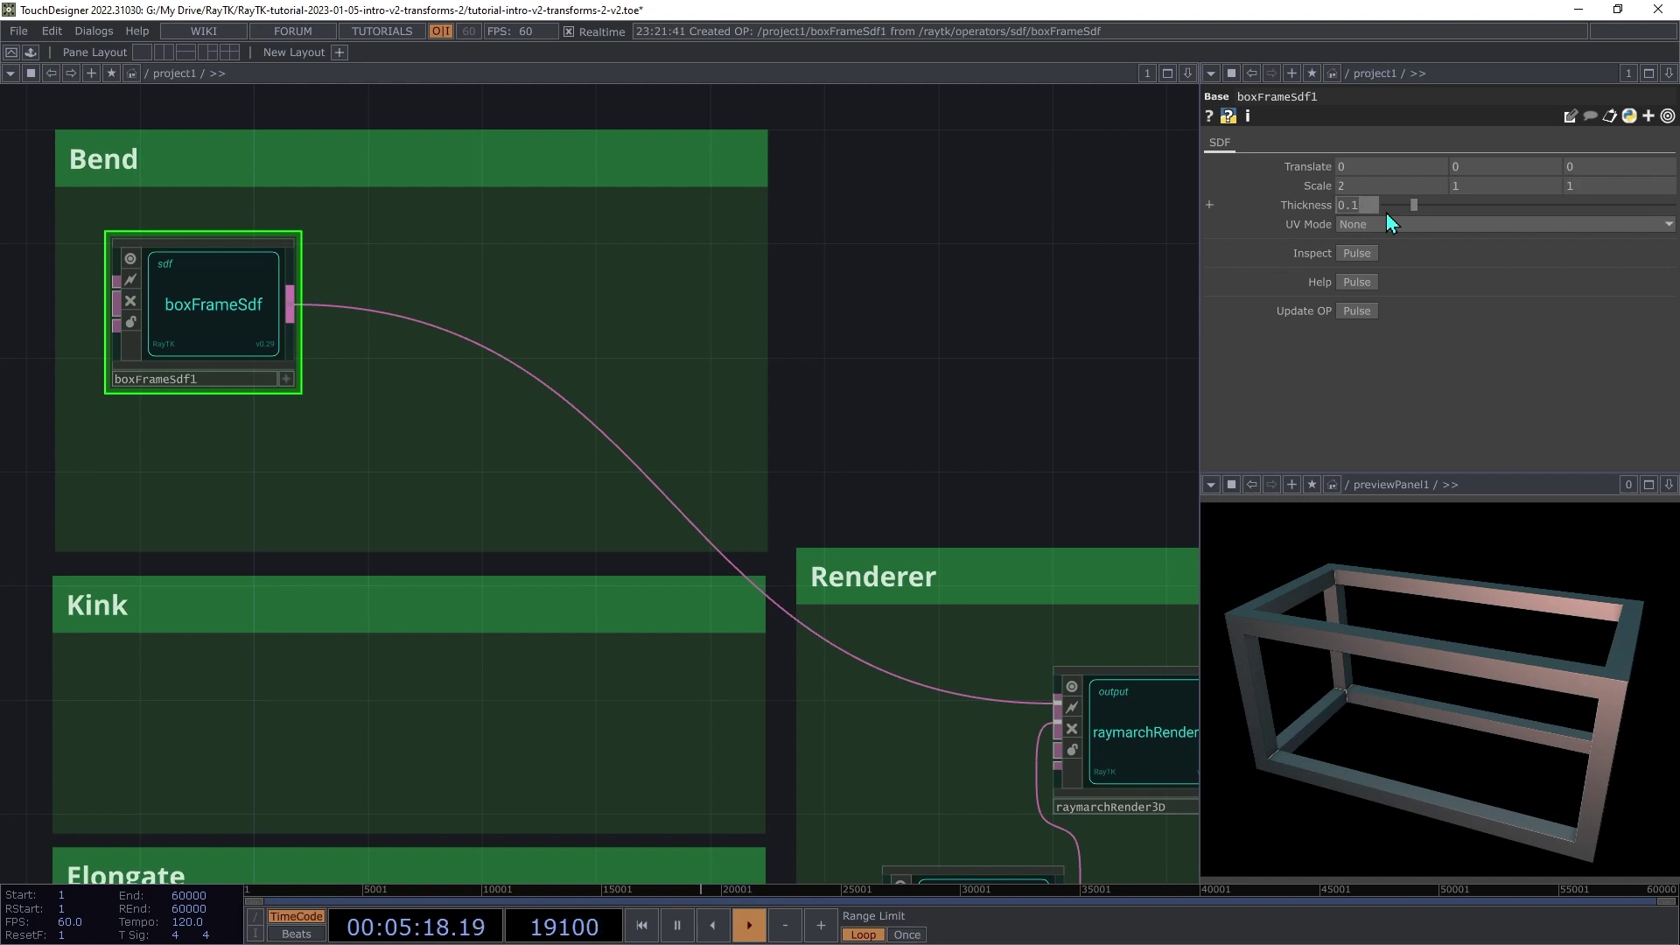
Step: Add a bend1 filter after boxFrameSdf1 in the Bend box and feed it into the renderer
key(alt+r)
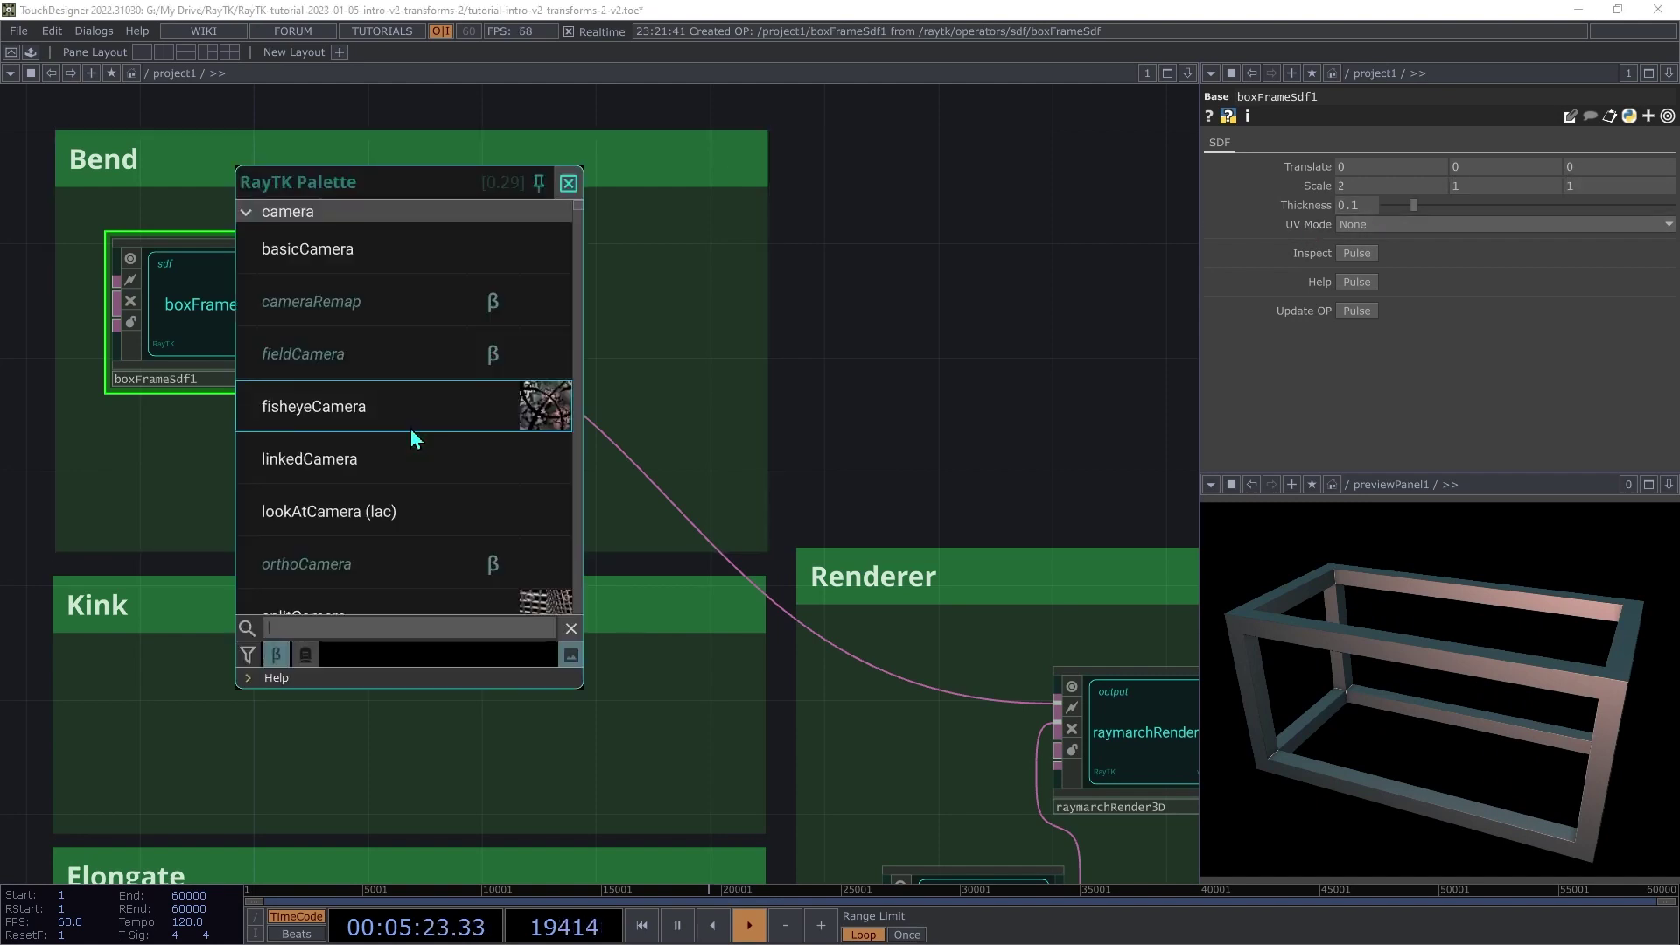
text(bend)
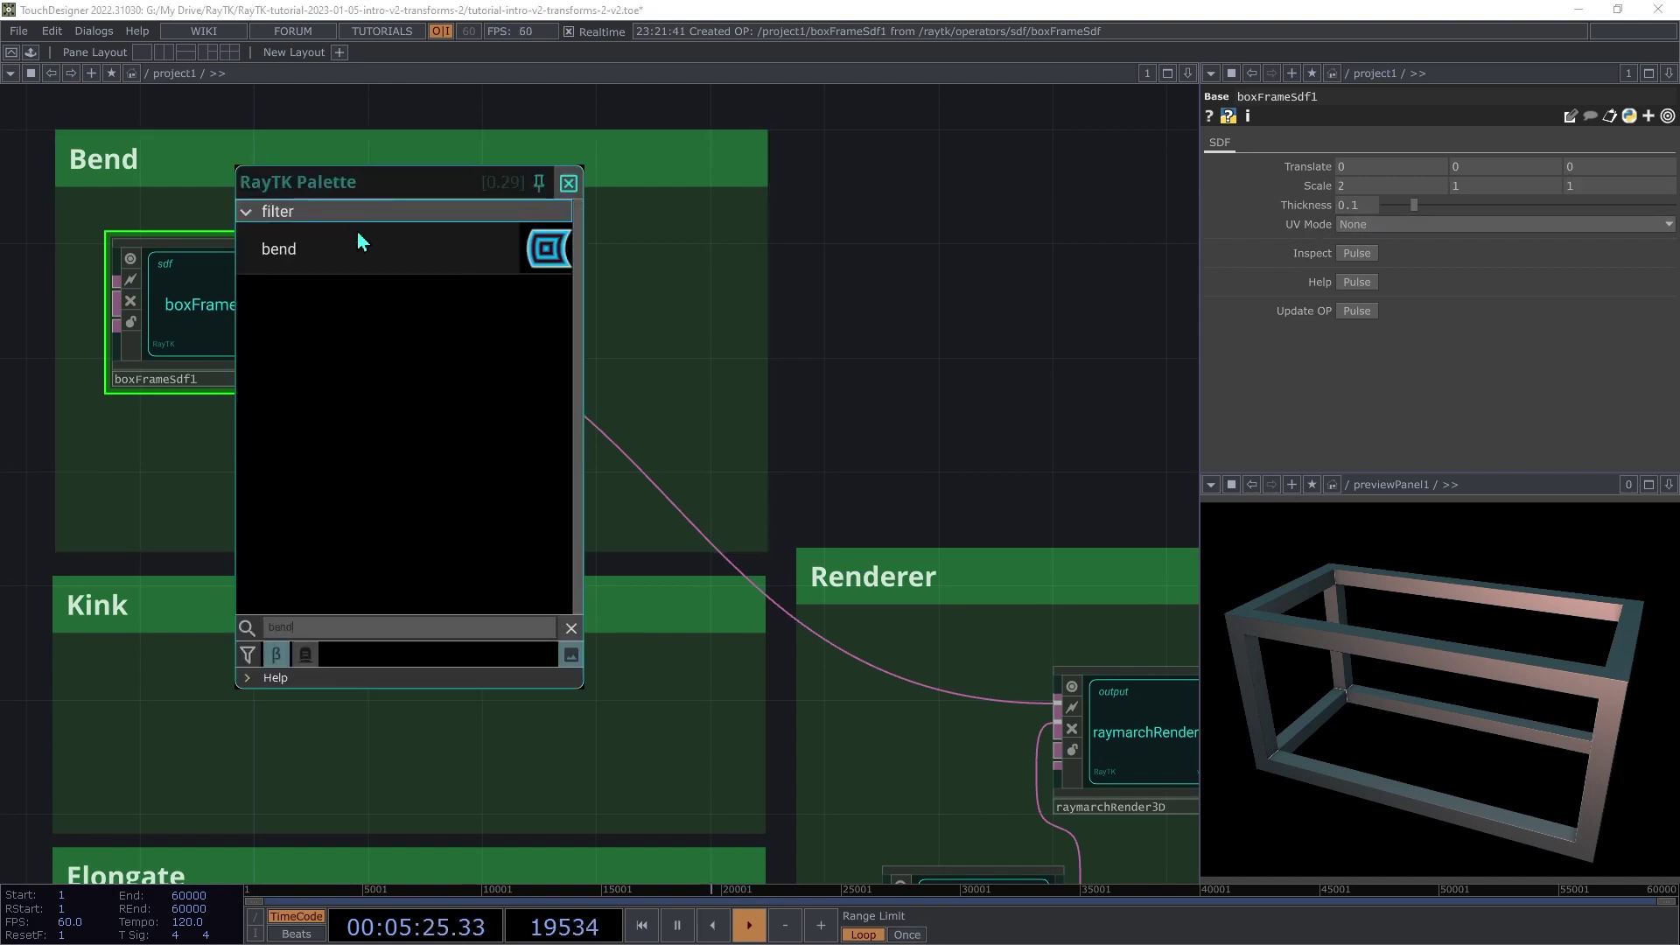
click(353, 251)
drag(581, 488, 292, 307)
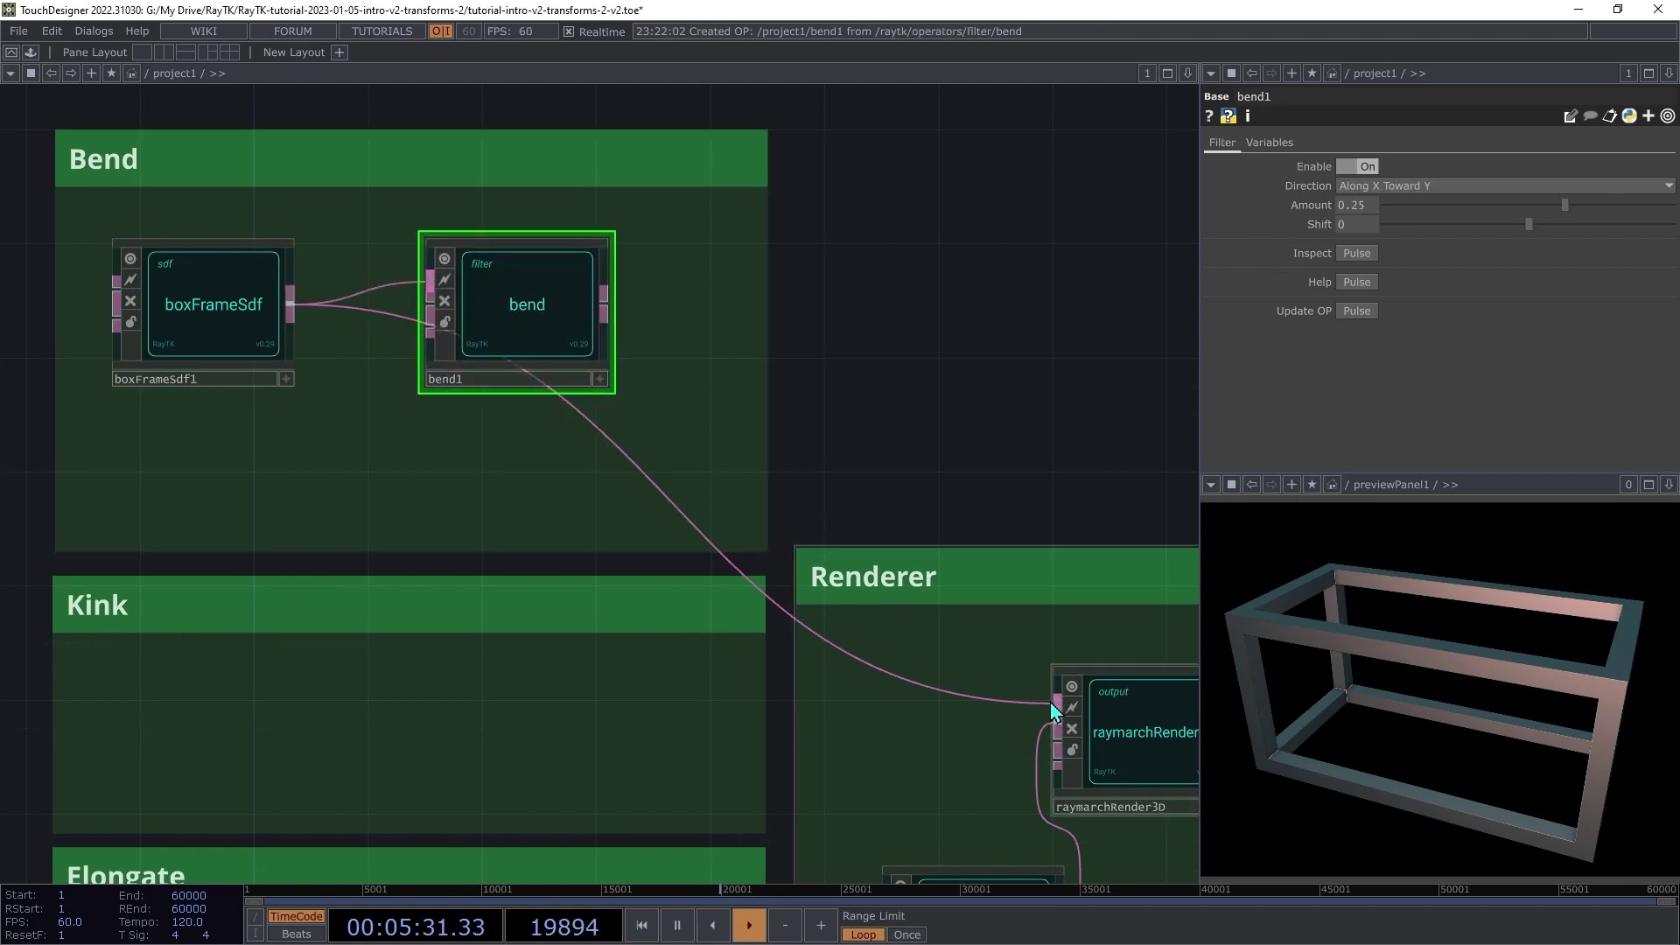
drag(1052, 702, 604, 305)
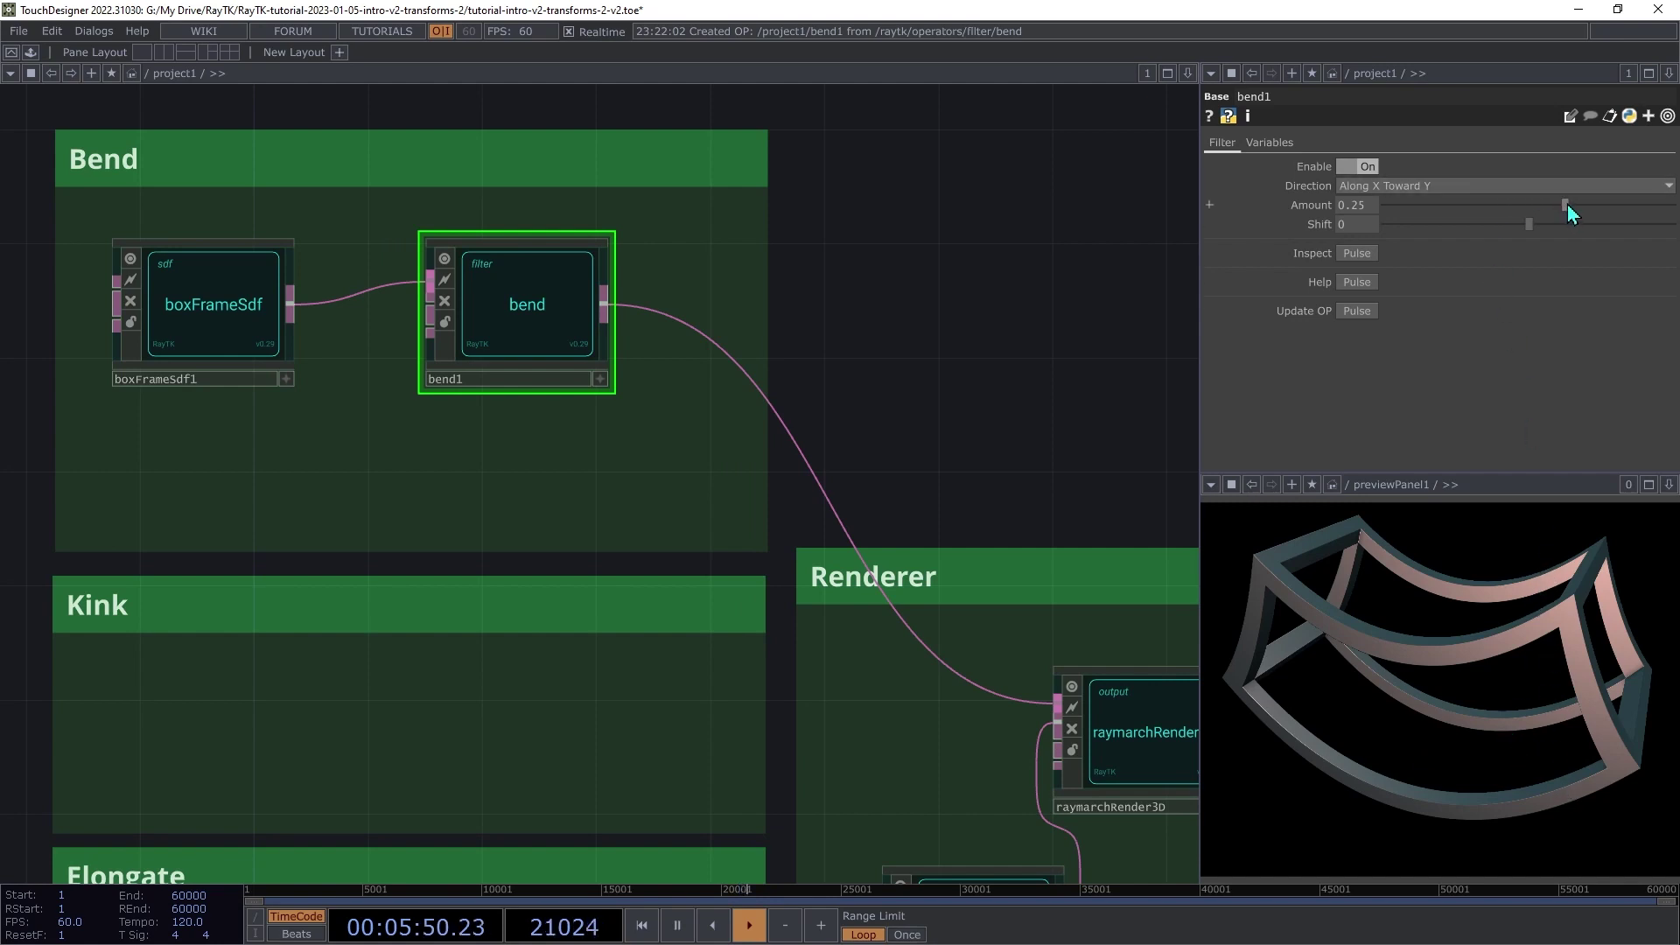
Step: Raise bend1's Amount up to 1 to curve the frame strongly
drag(1567, 207, 1639, 307)
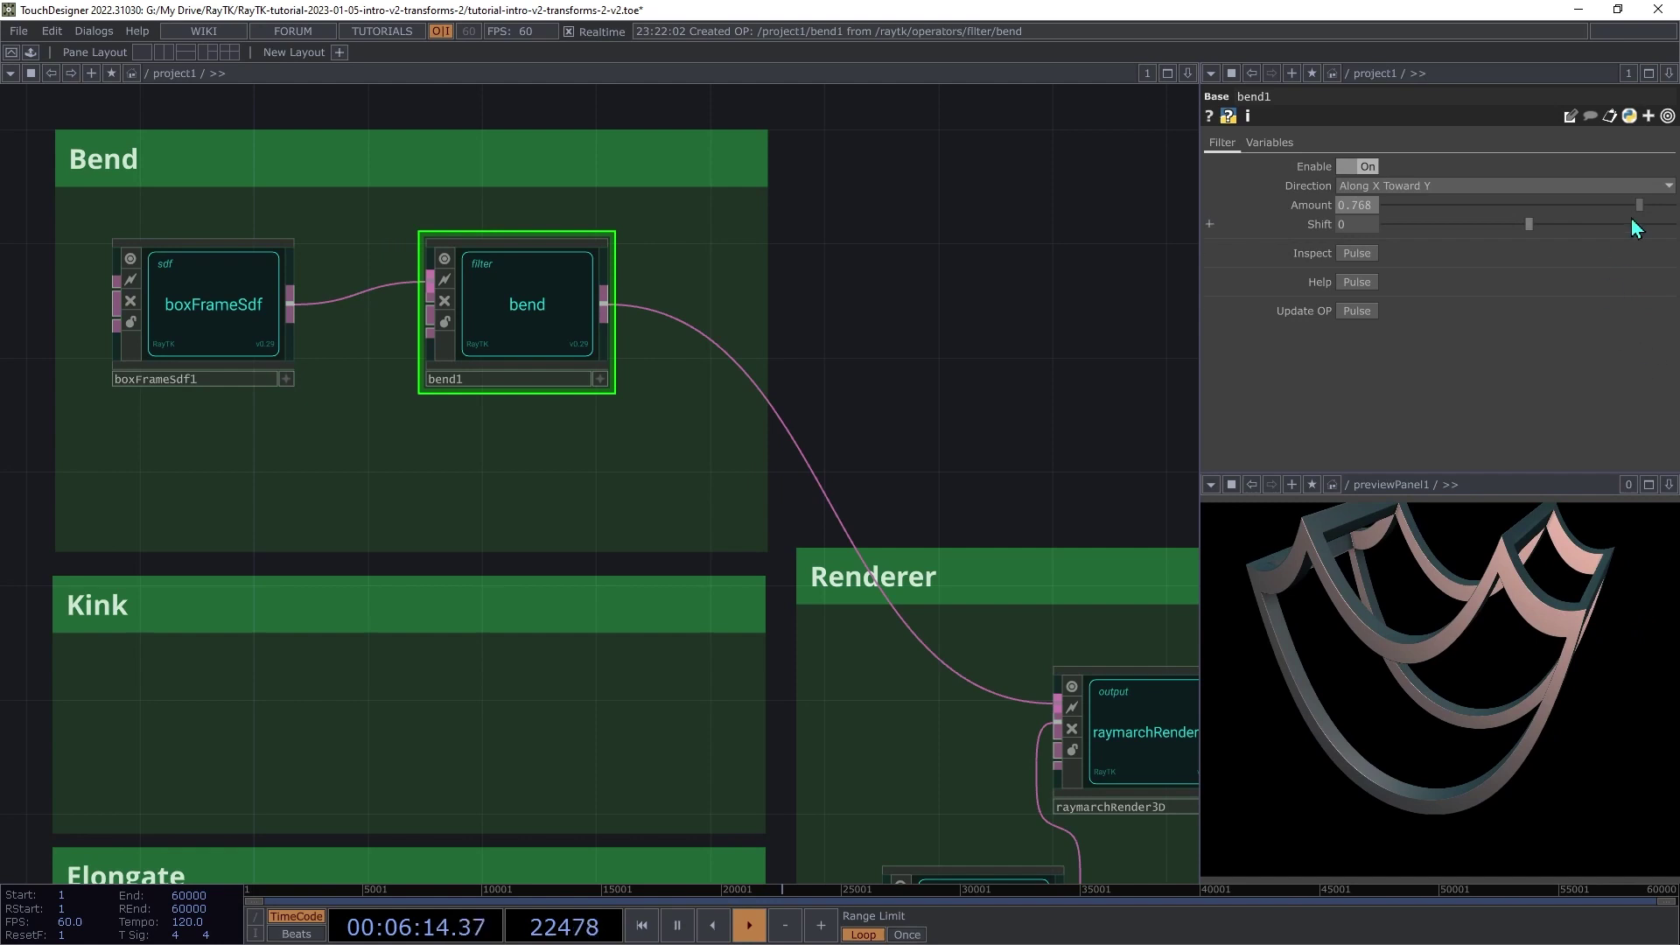
drag(1641, 205, 1678, 213)
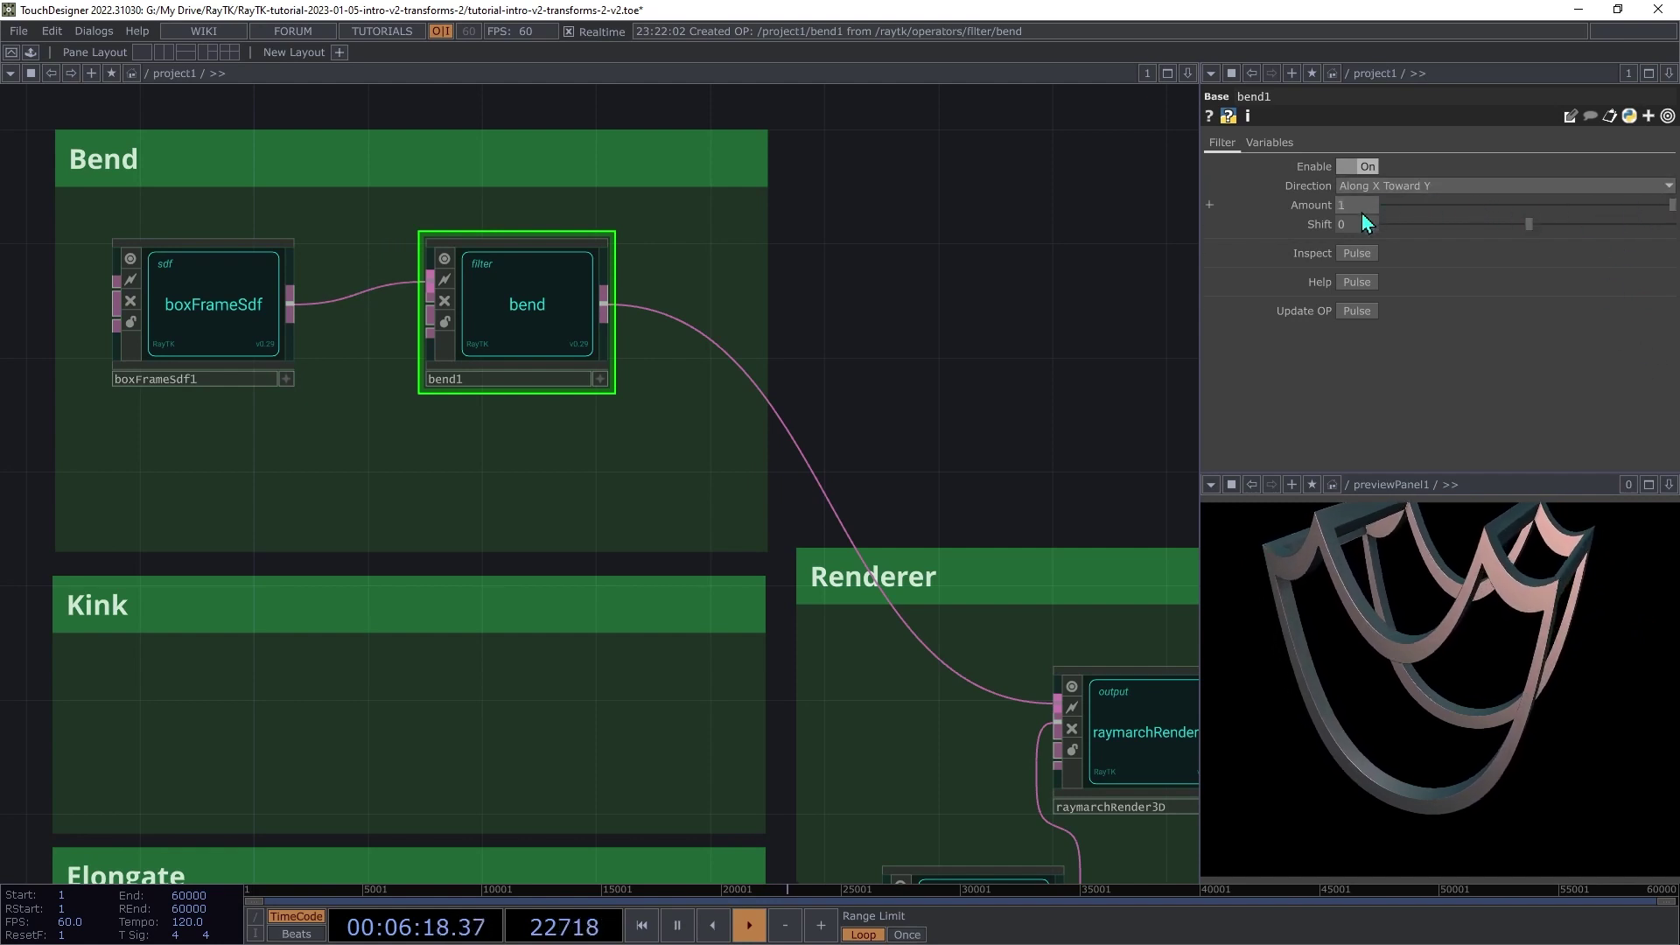
middle_drag(1353, 212, 1357, 172)
Step: Lower bend1's amount to about 0.457, set shift near -0.15, and choose direction Along Z Toward Y
drag(1646, 207, 1488, 286)
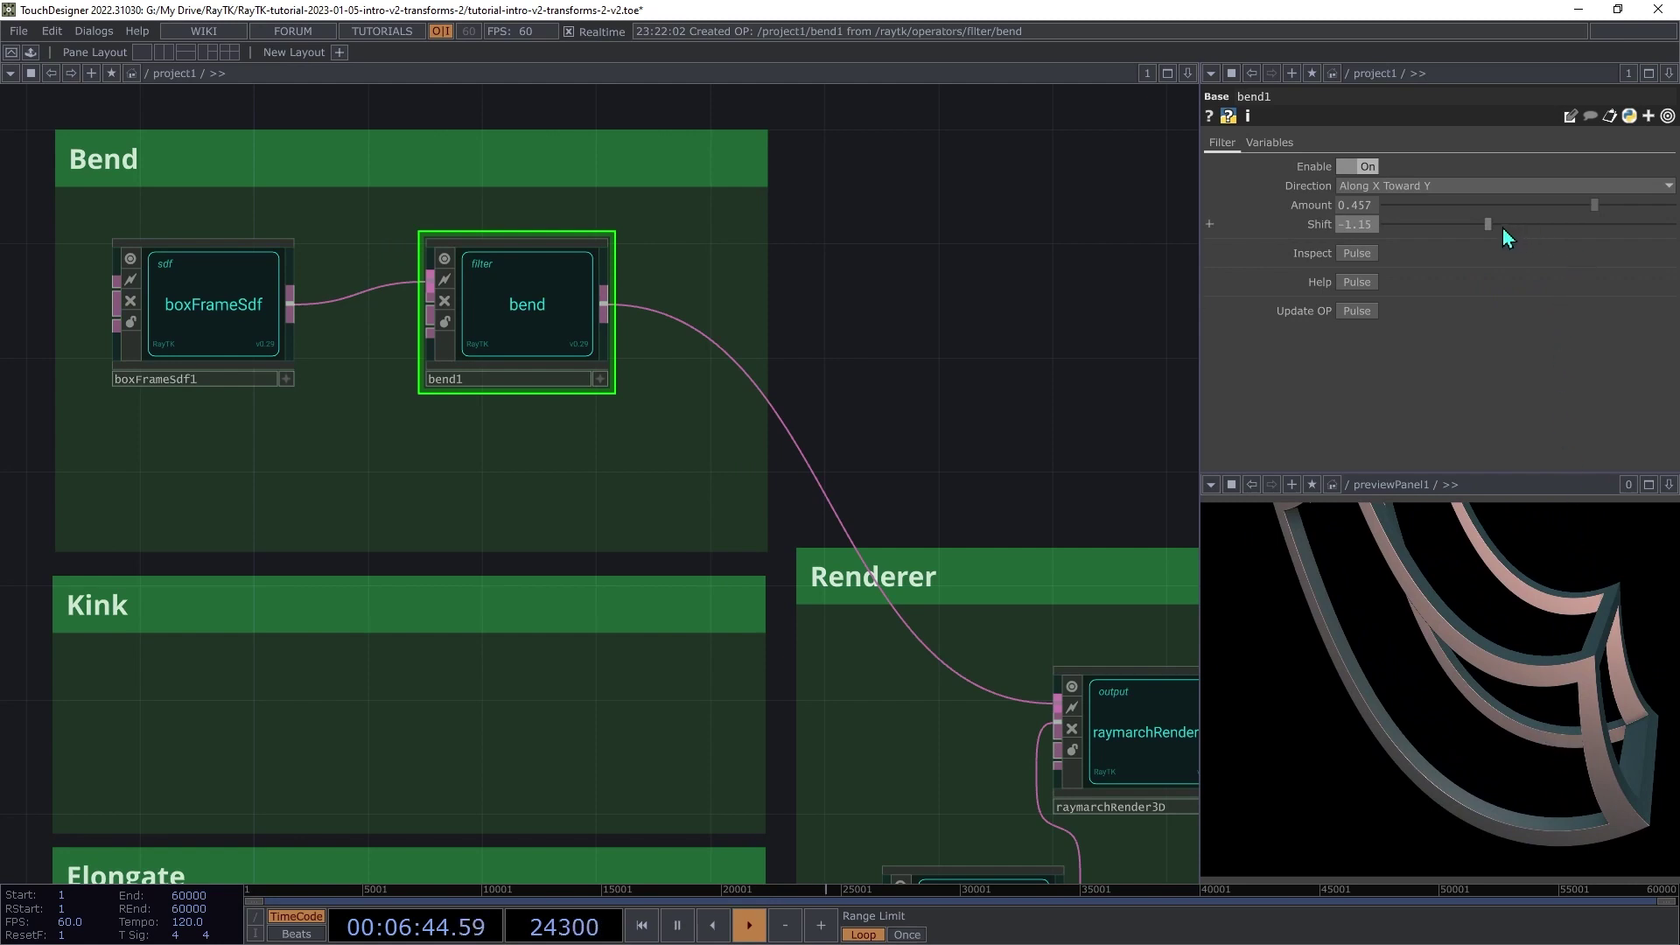
drag(1494, 228, 1526, 263)
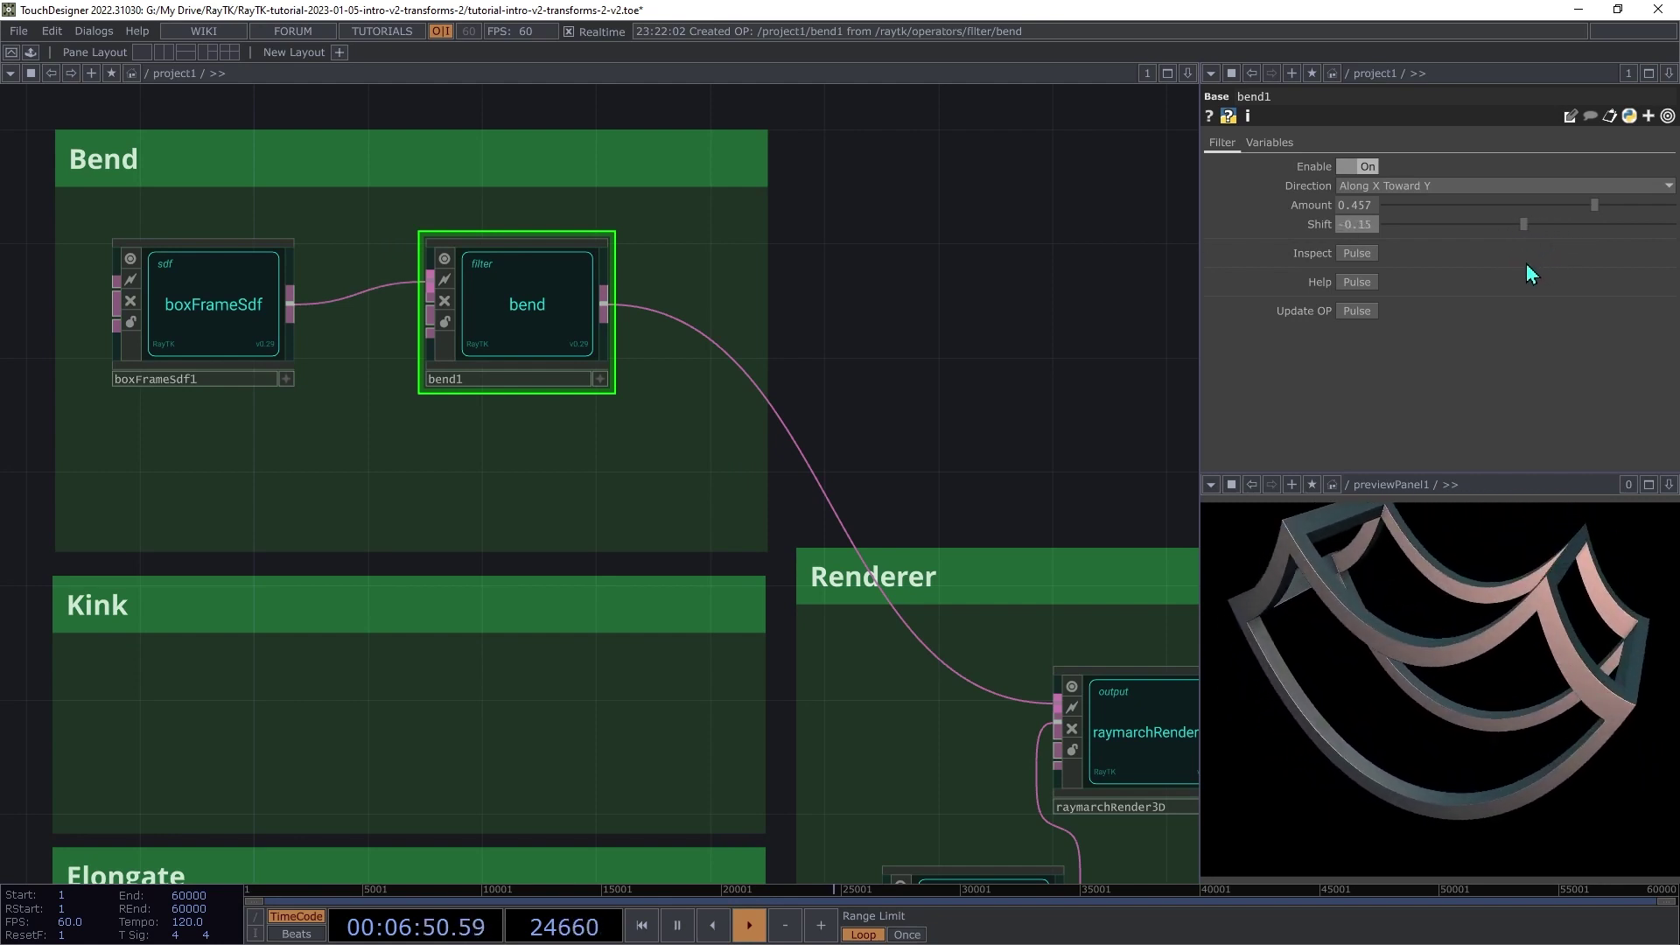
click(1452, 188)
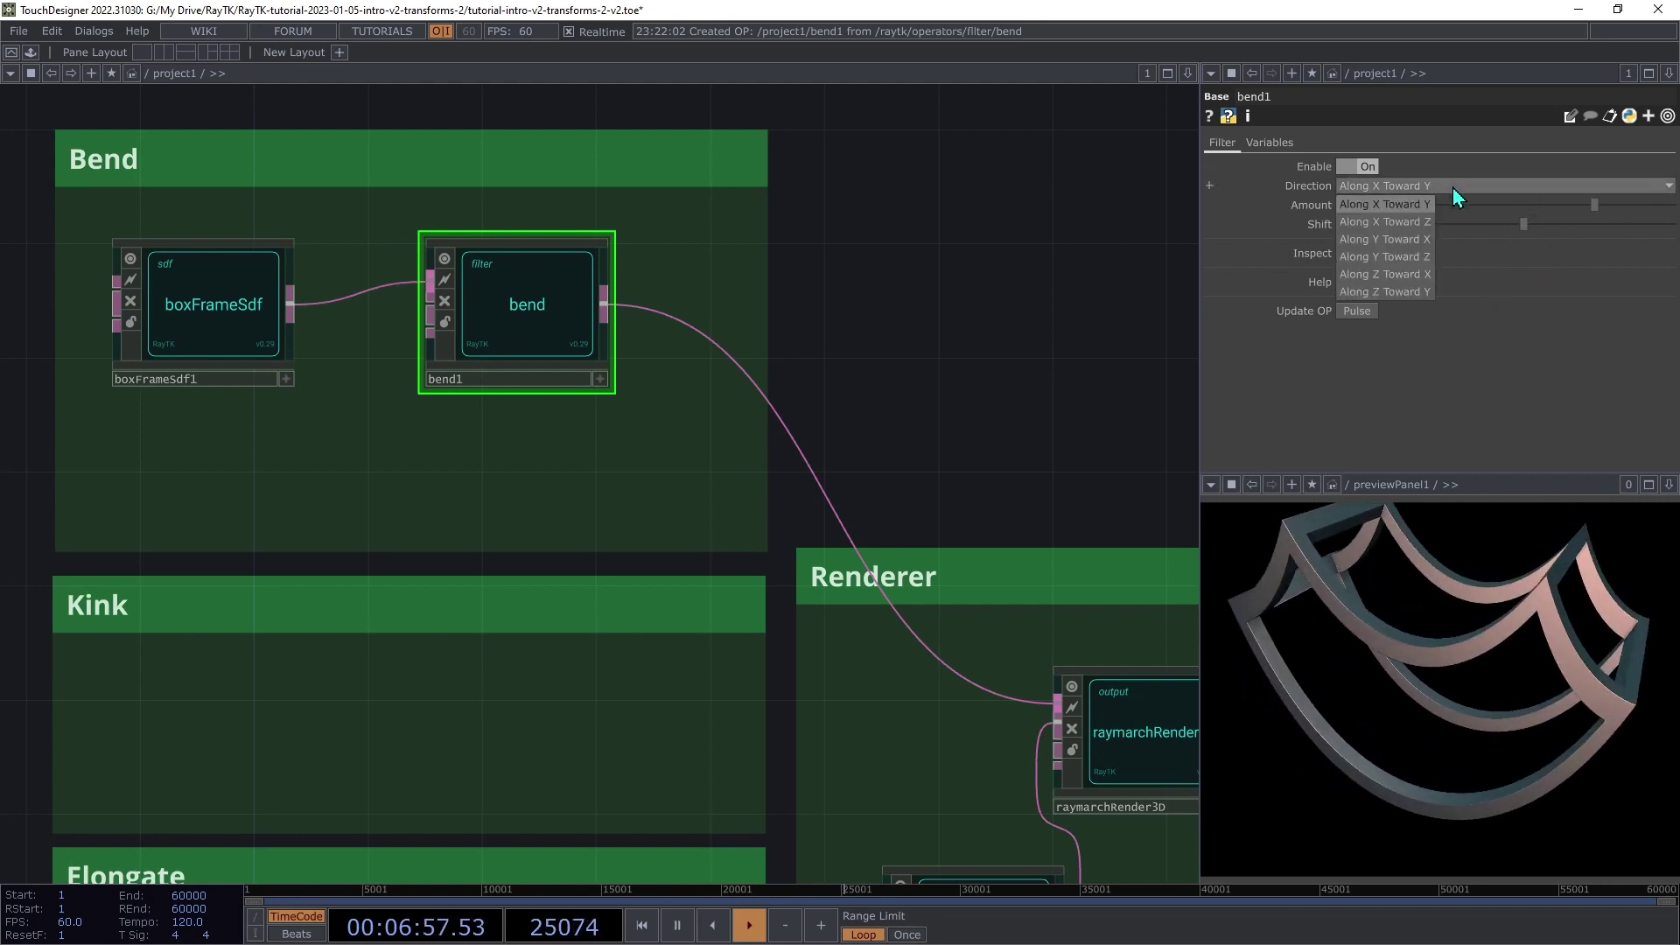
click(1412, 293)
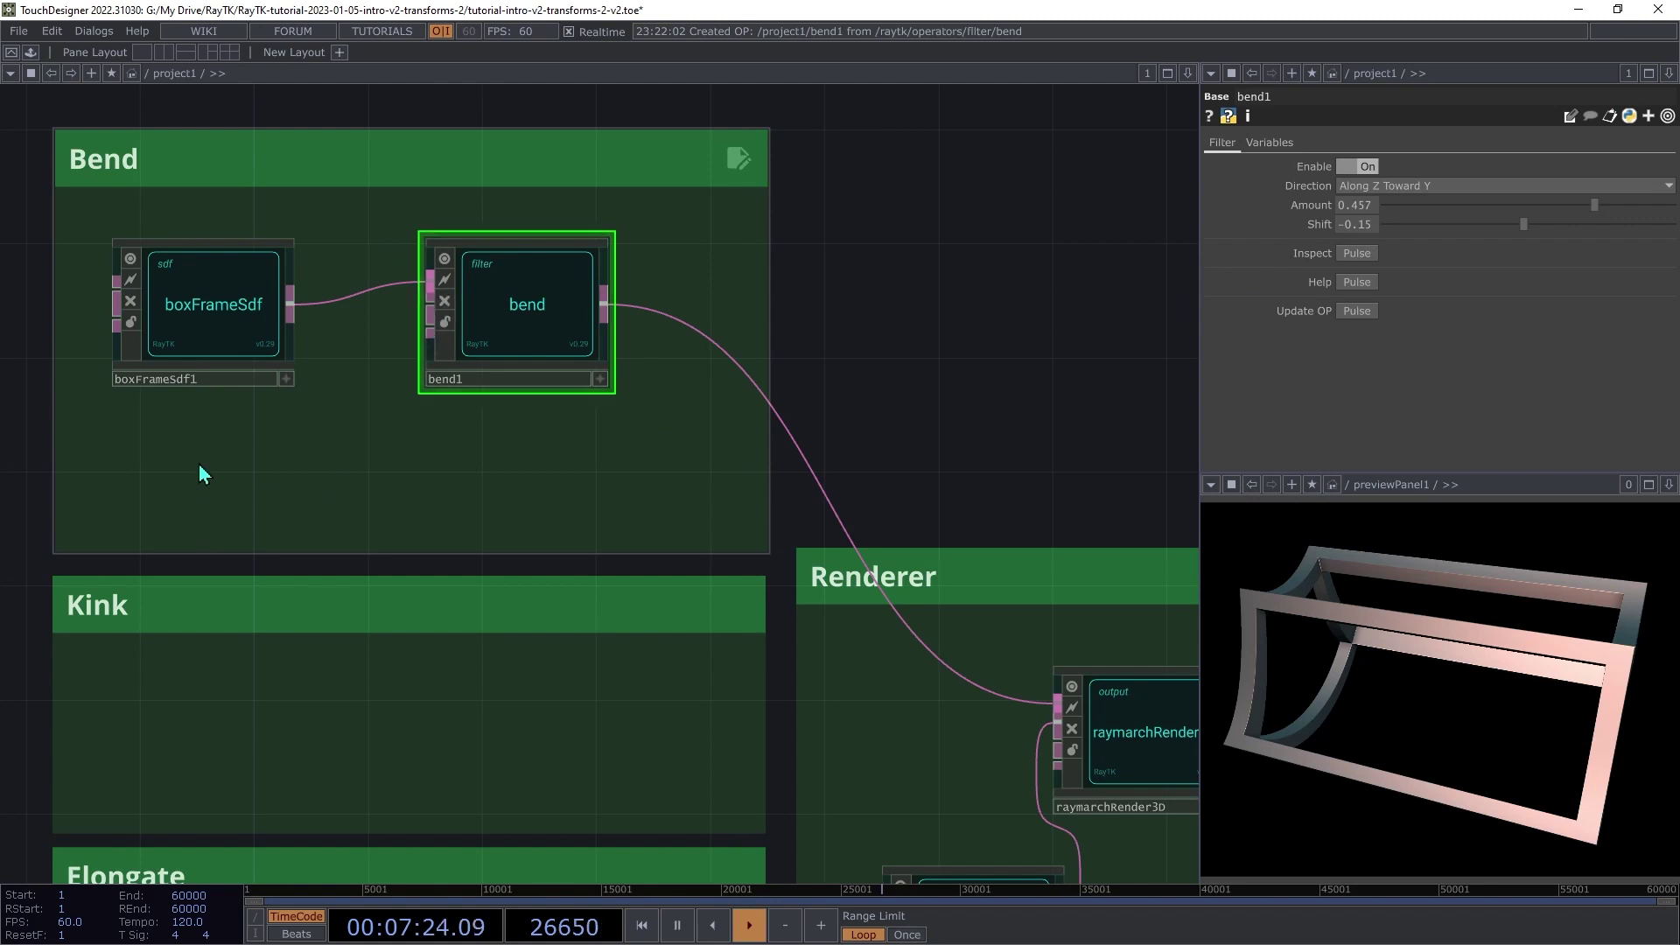
Step: Create waveField1 below the box frame and connect it to bend1's field input
key(alt+r)
text(wave)
click(120, 324)
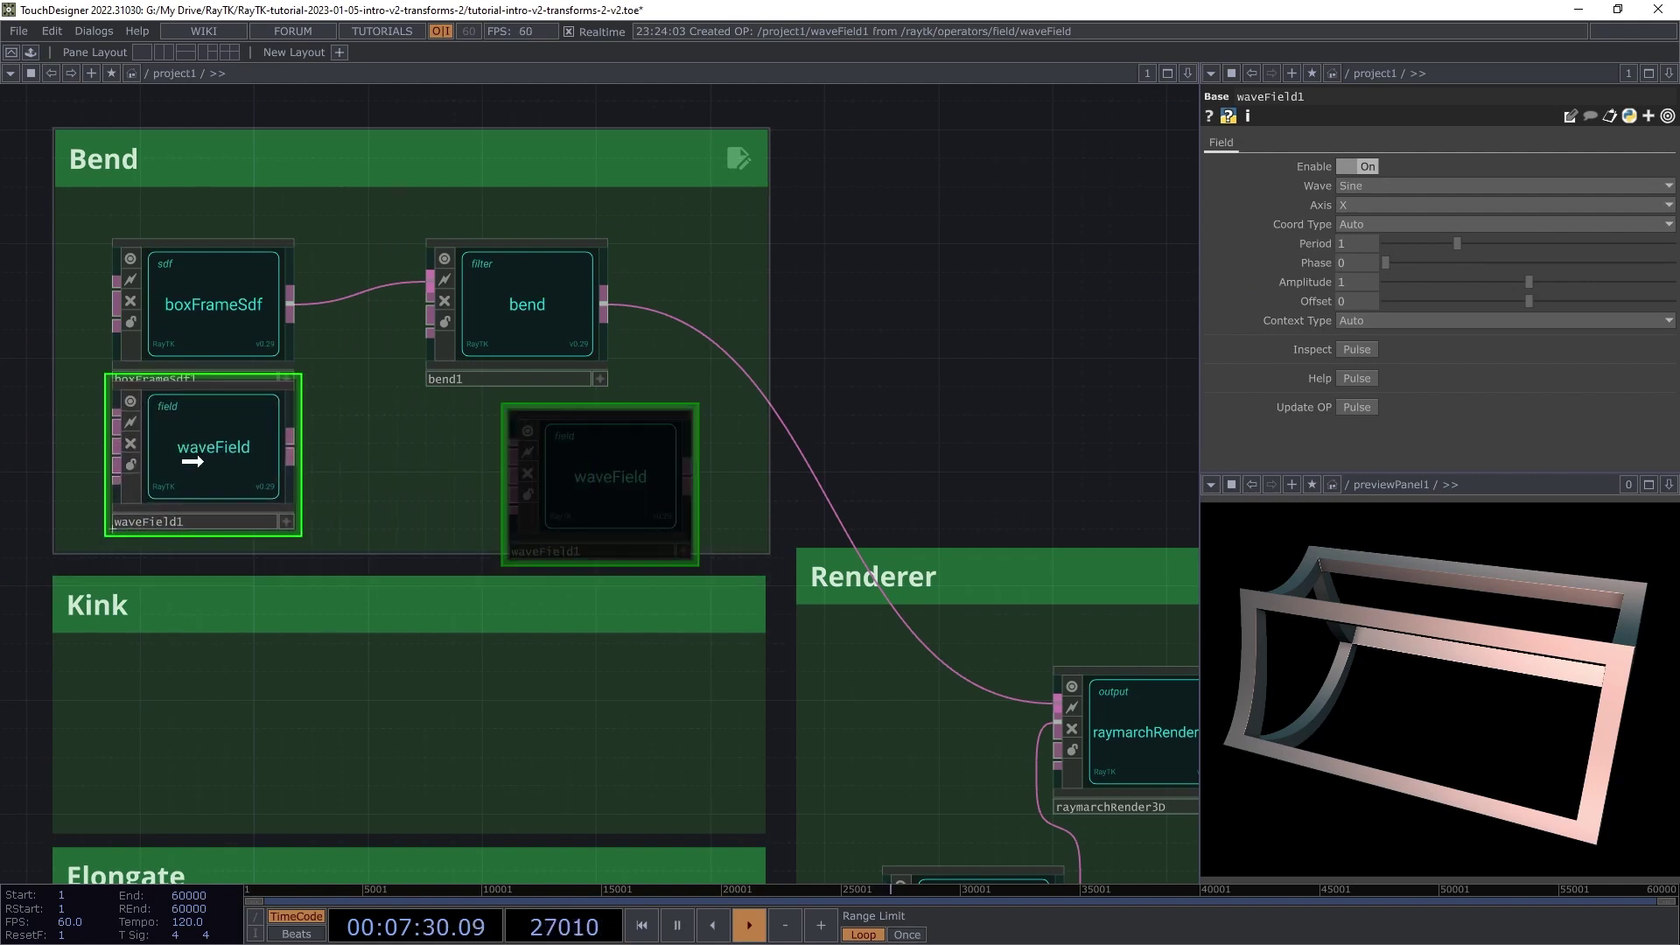
click(191, 446)
drag(205, 314, 205, 284)
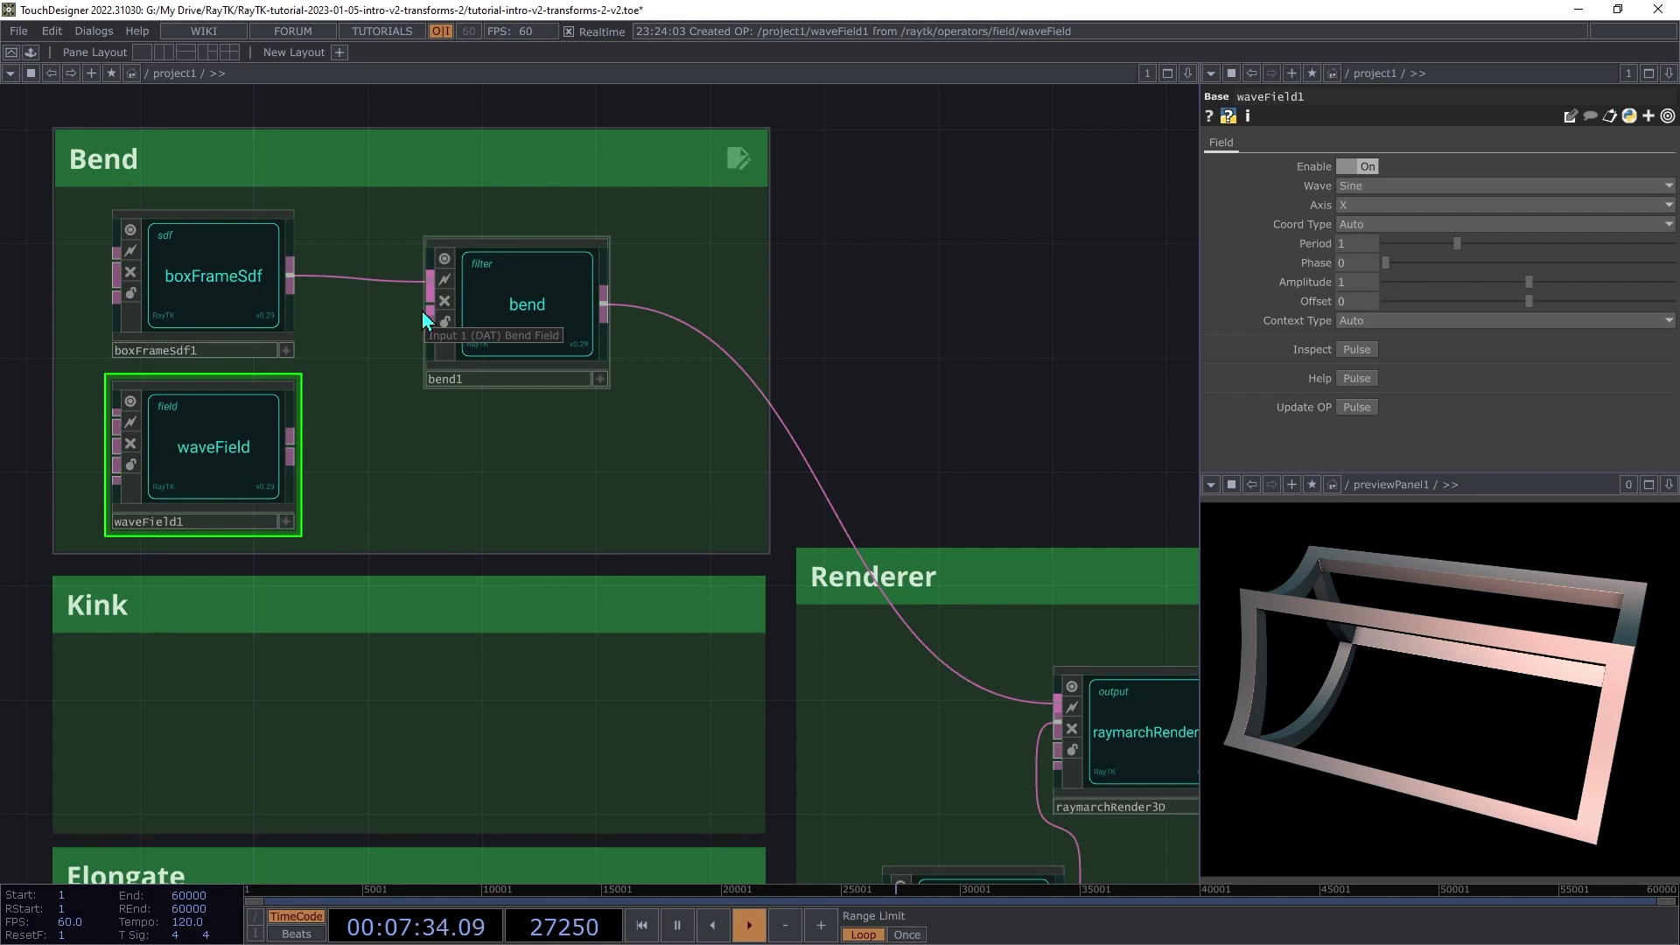
mouse_move(422, 311)
mouse_down()
mouse_move(378, 422)
mouse_move(317, 474)
mouse_up()
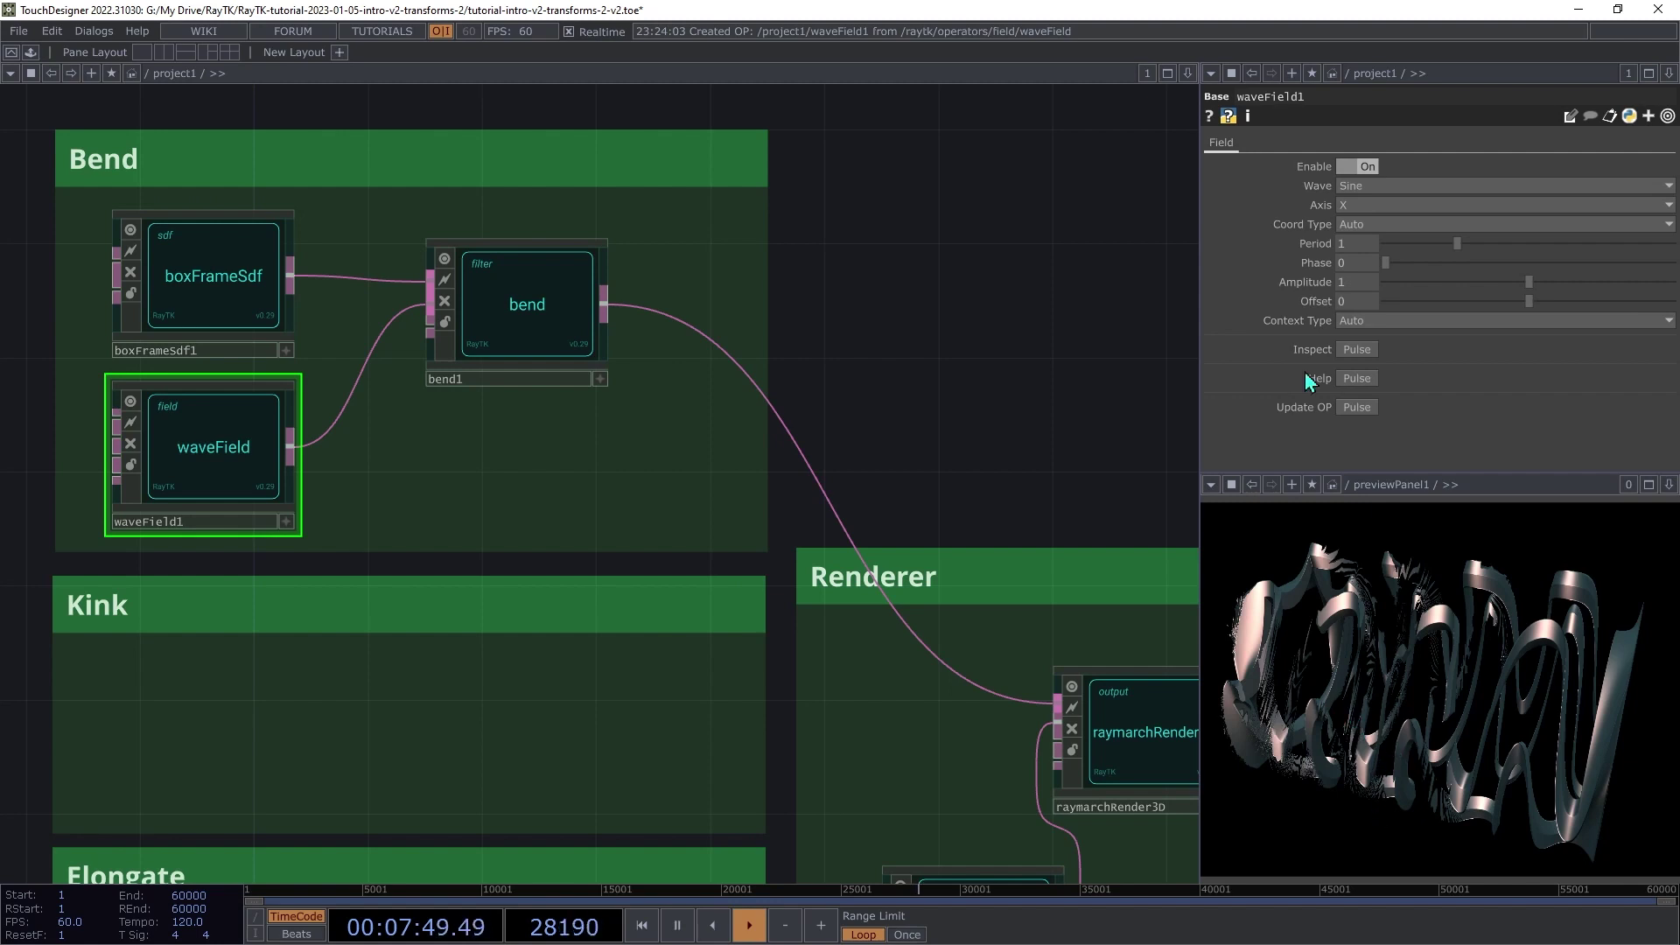
Step: Set the wave's period to 4, amplitude to 0.384 and offset to -0.037
drag(1458, 244, 1667, 252)
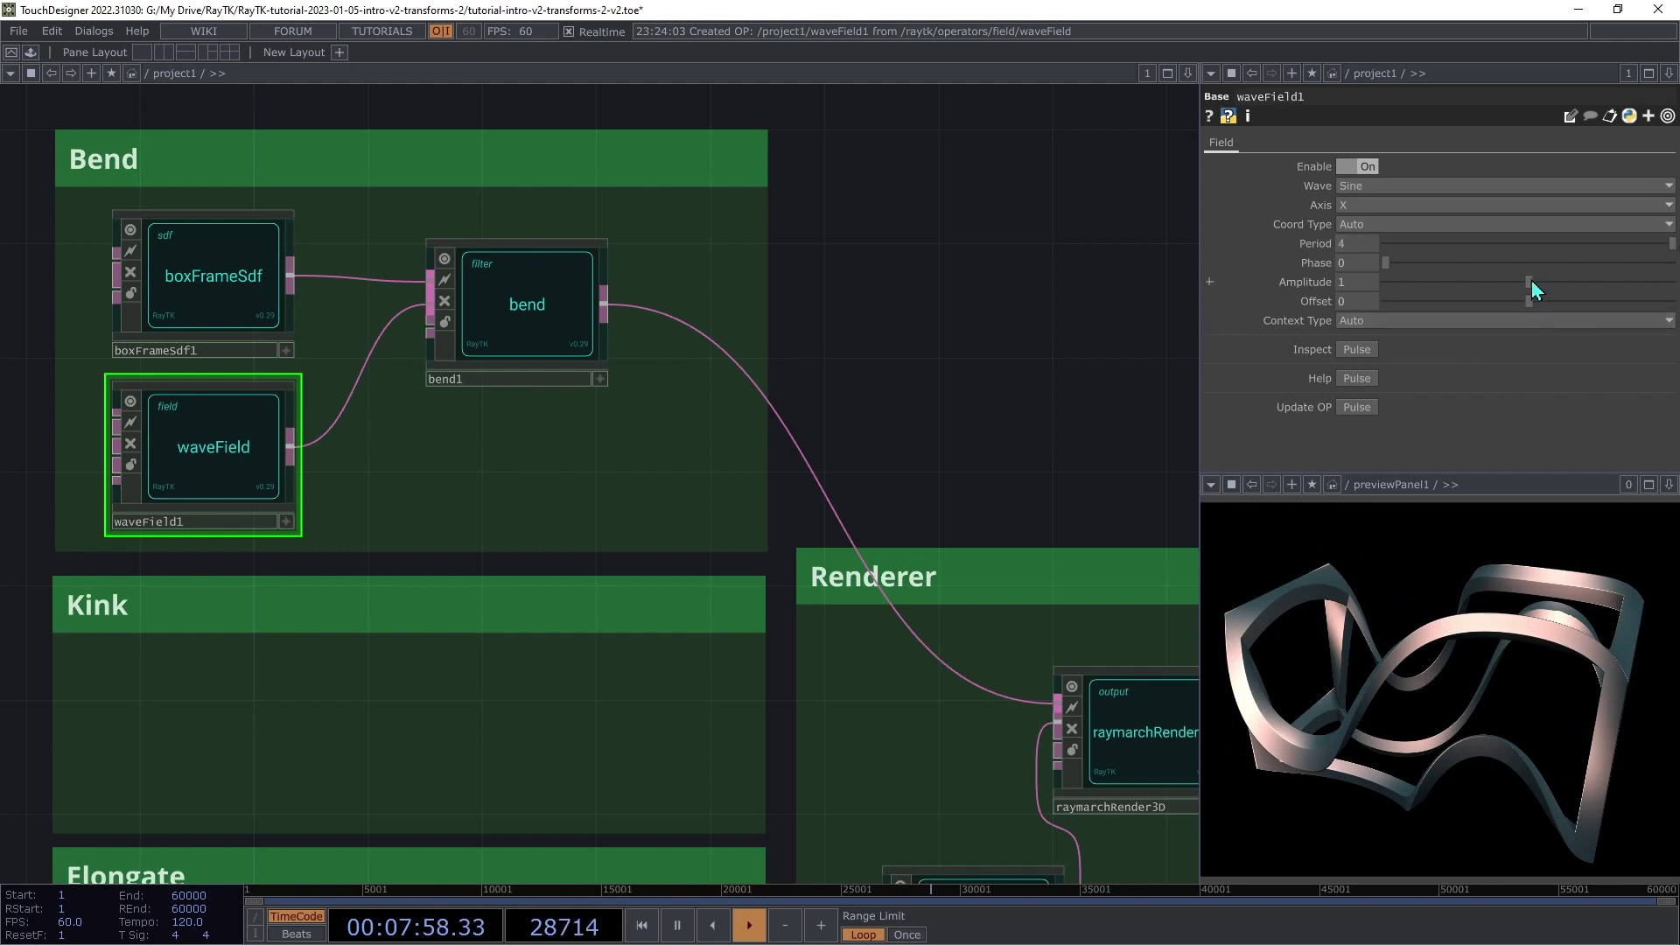
drag(1530, 282, 1580, 343)
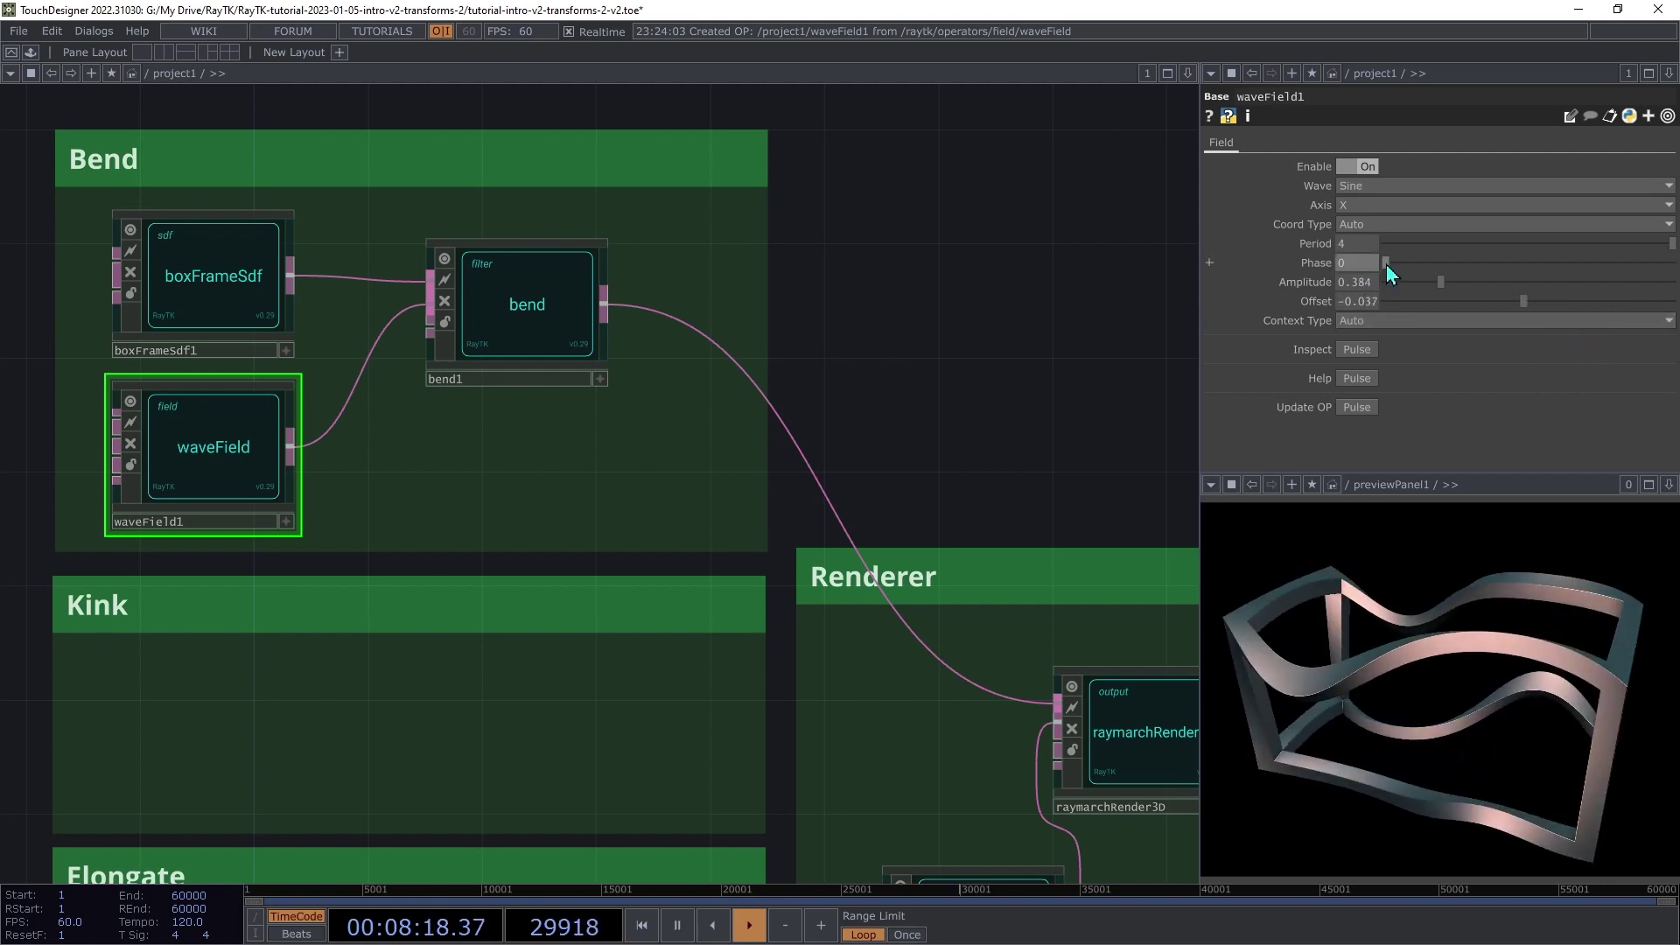
drag(1386, 264, 1557, 319)
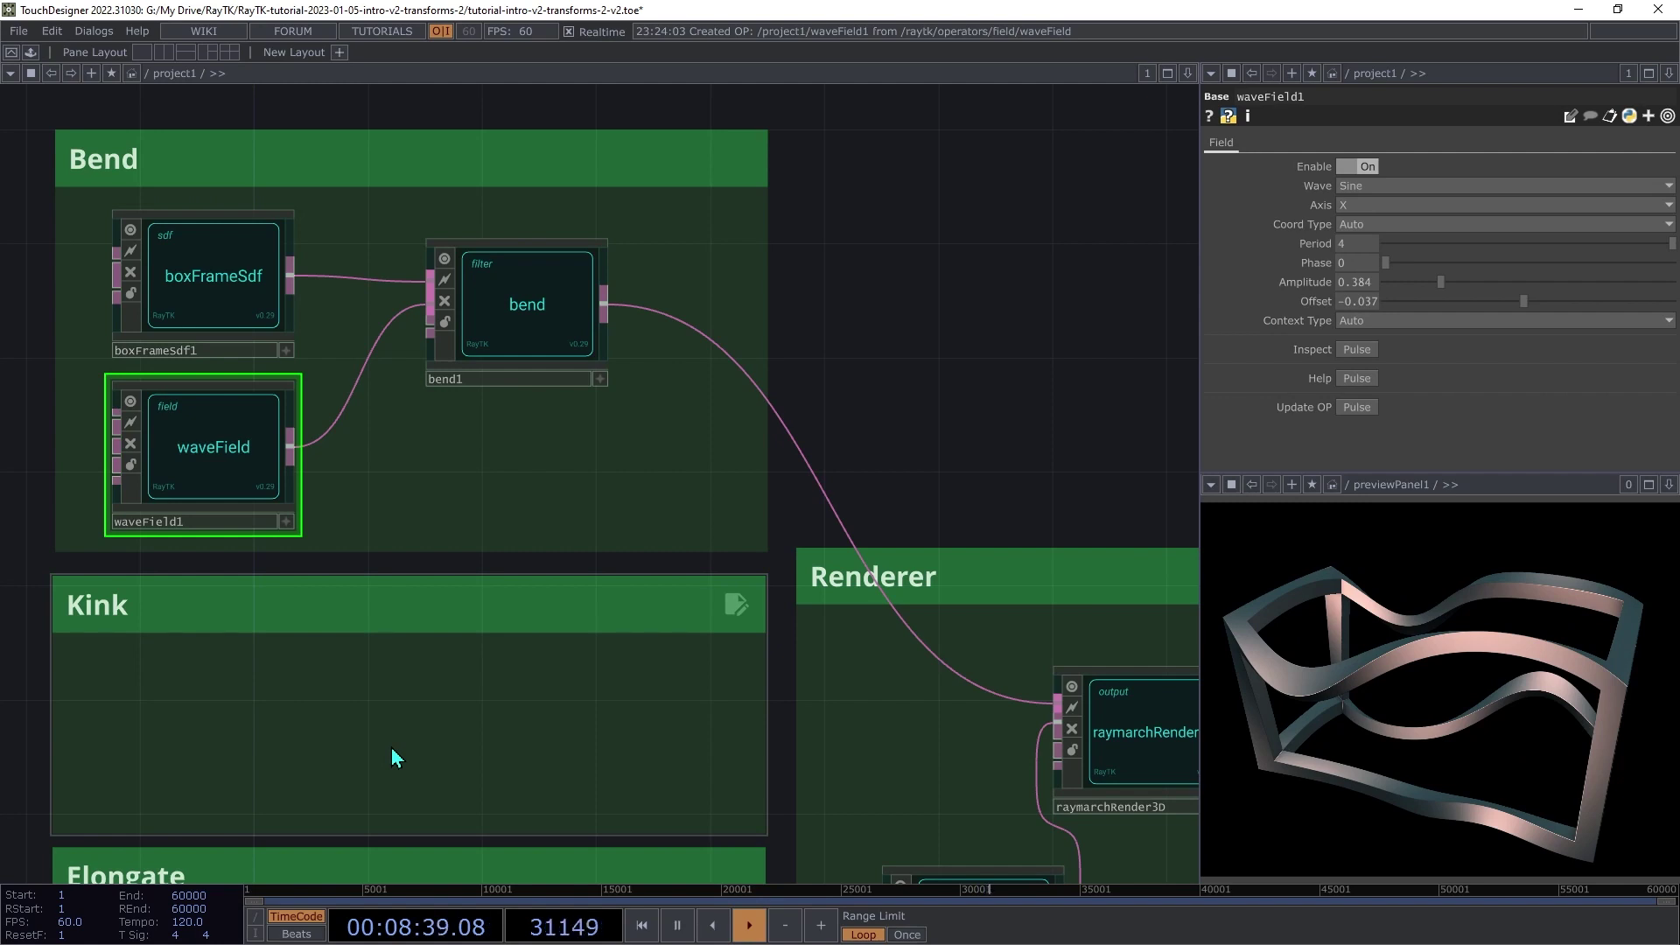
Step: Create a second boxFrameSdf from the RayTK palette and move it into the Kink box
key(alt+r)
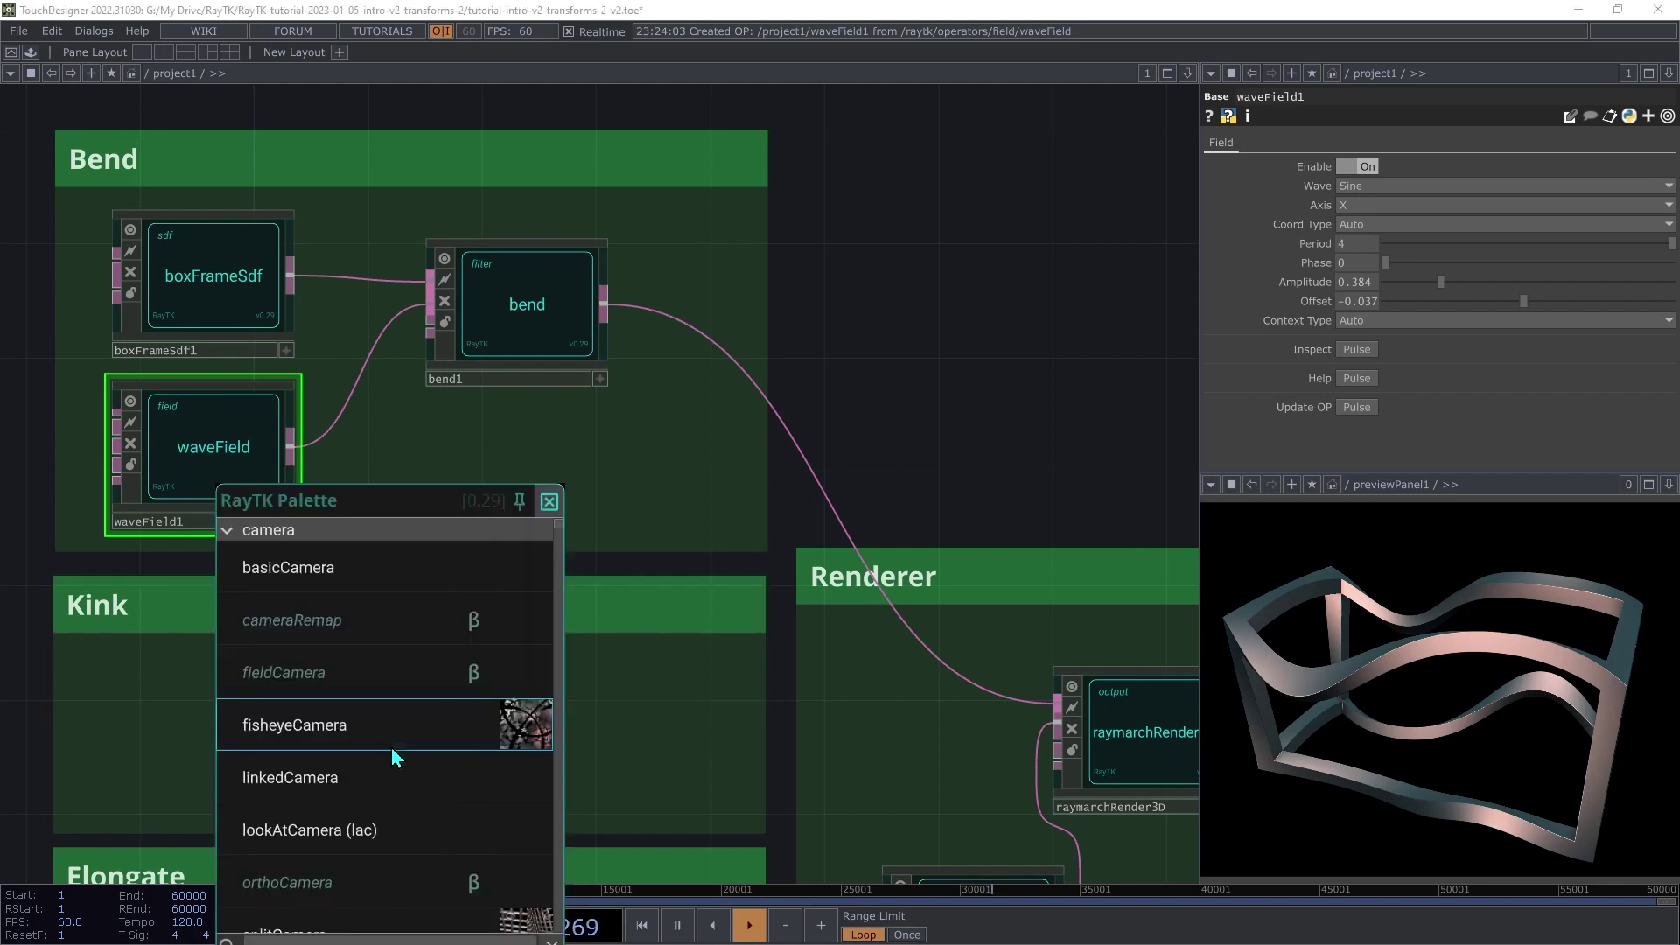
scroll(392, 751, down, 10)
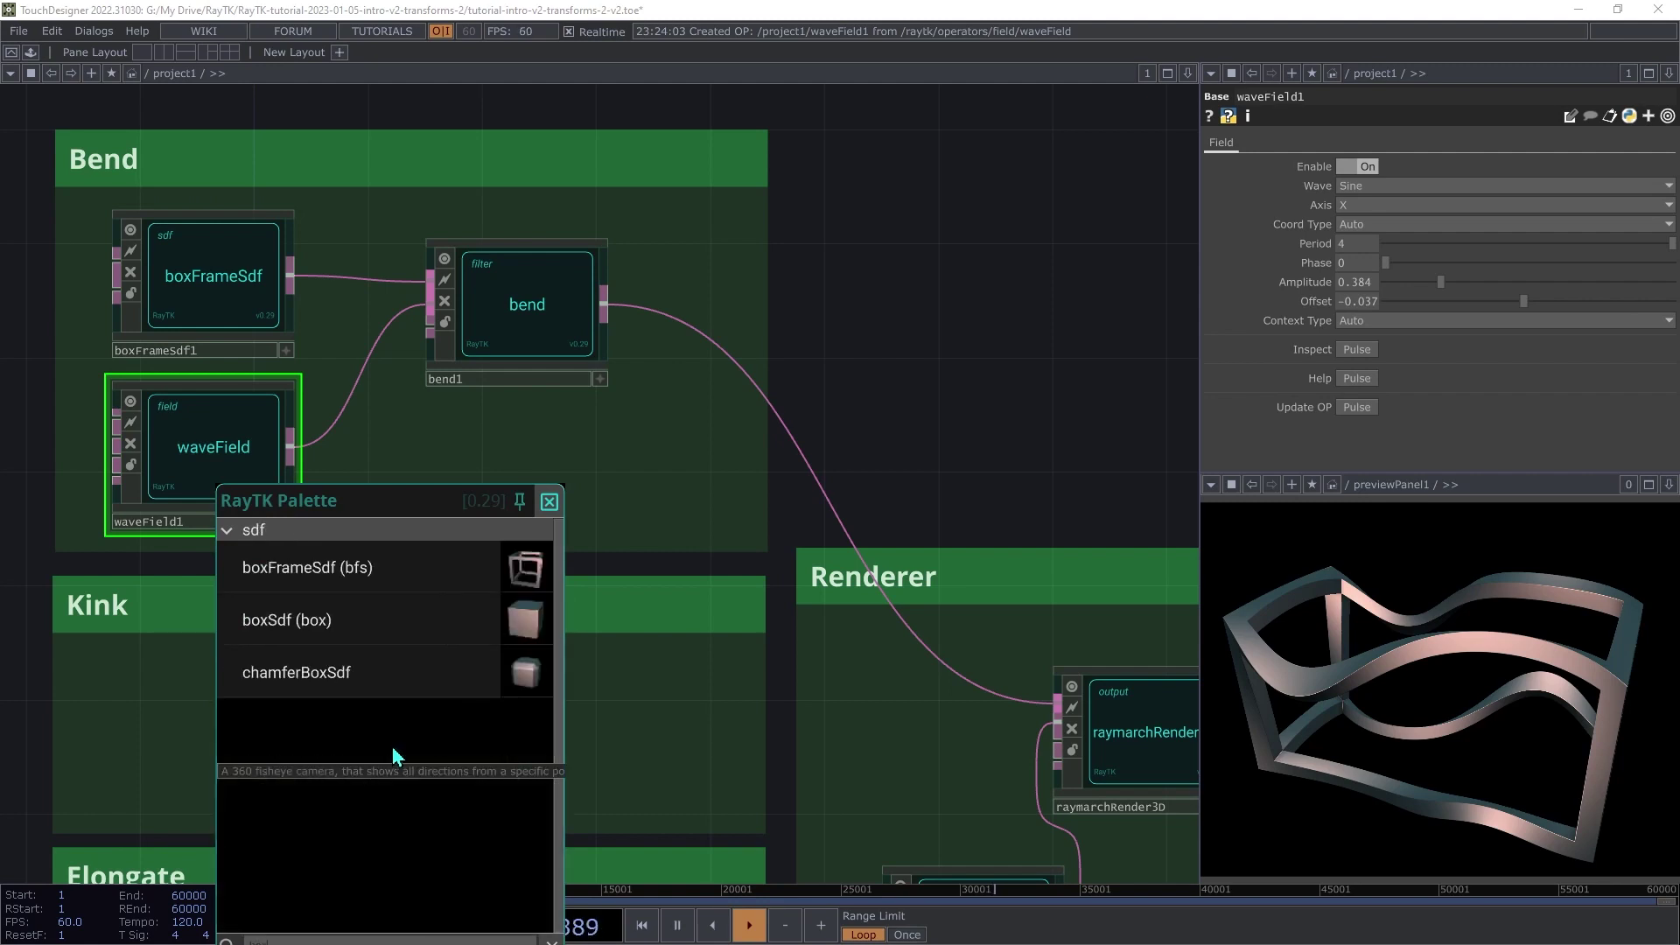
click(357, 570)
drag(605, 472, 1057, 703)
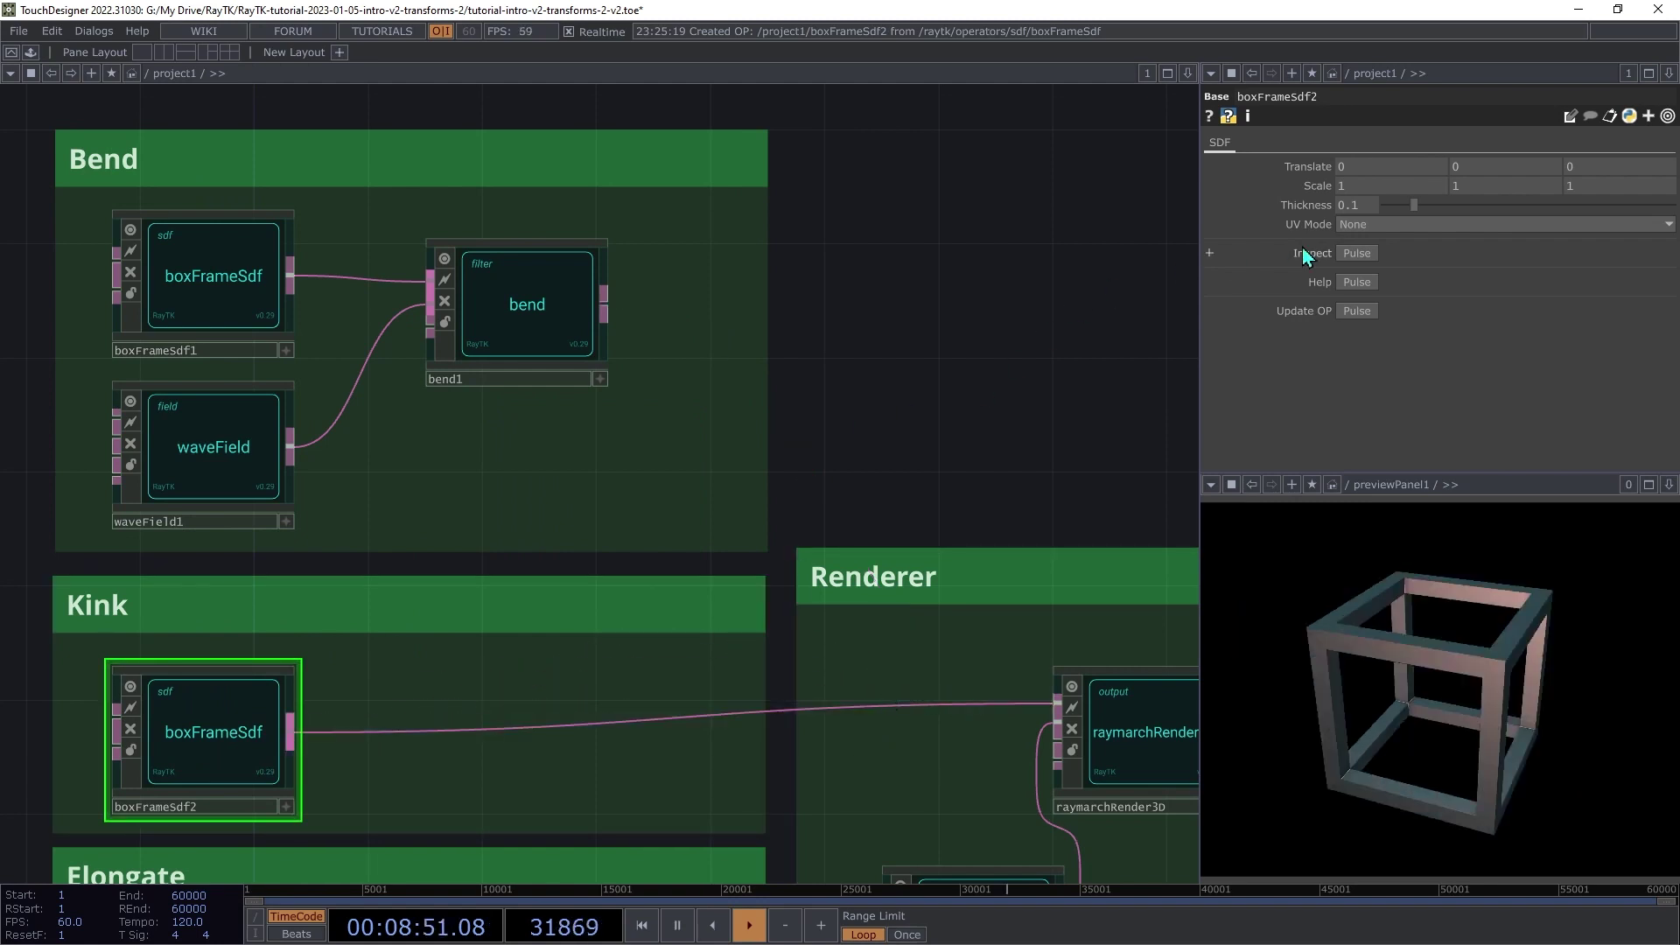
Step: Set the new box frame's Scale to 2, 0.6, 1
click(1356, 185)
text(2)
key(Tab)
text(0.5)
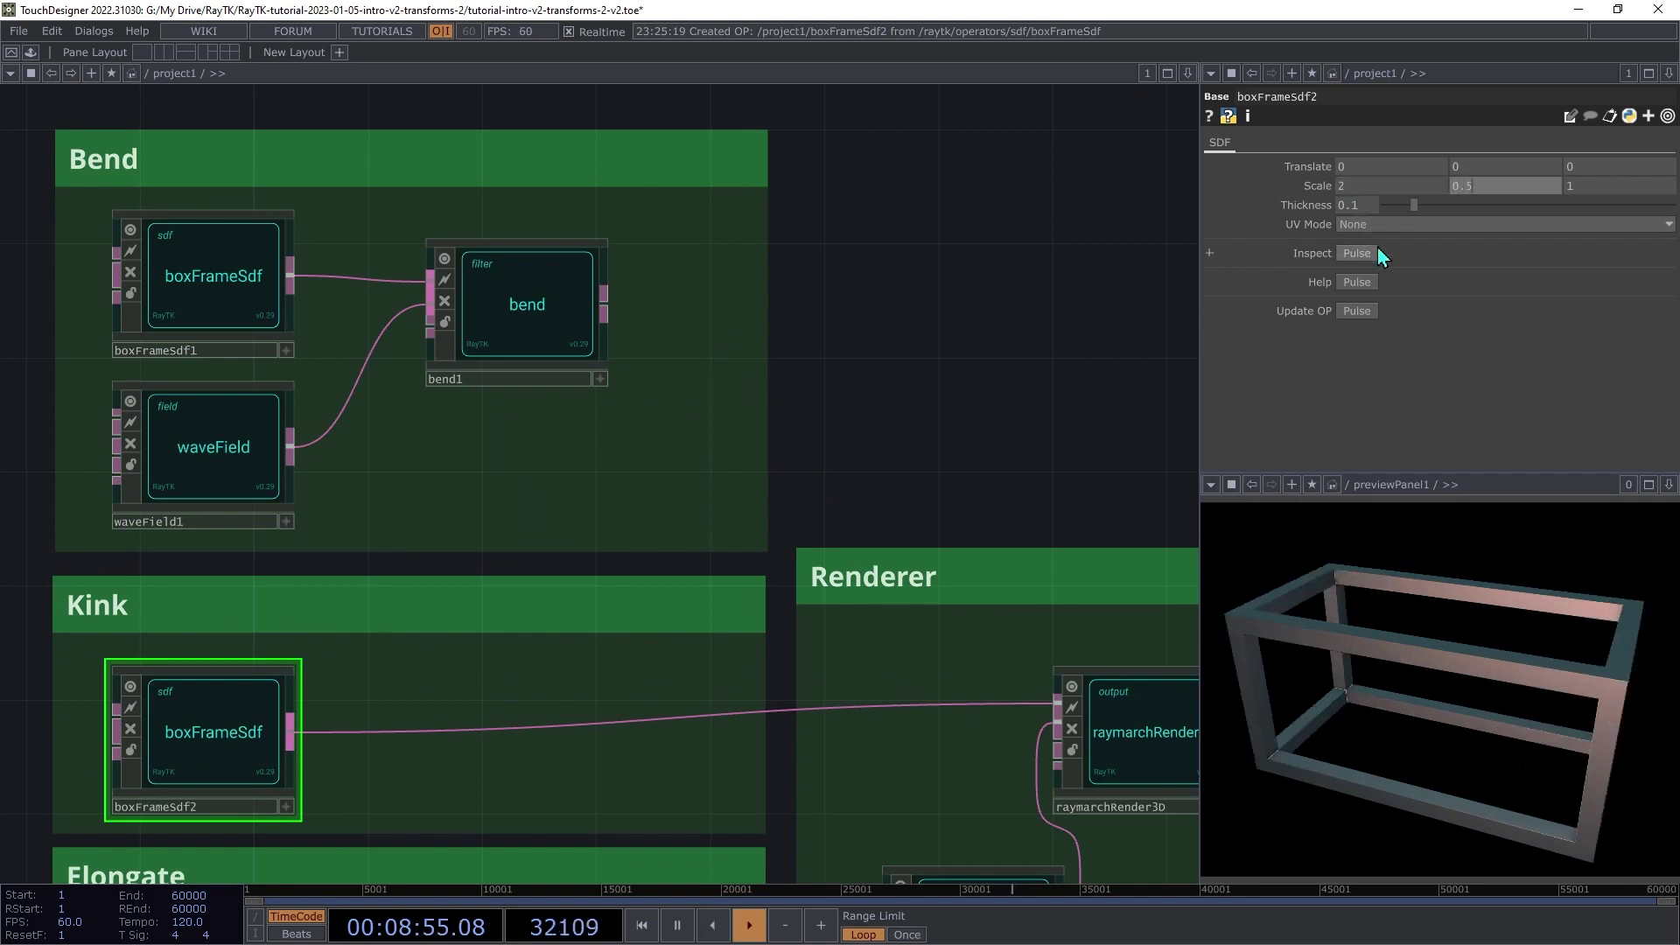
key(Tab)
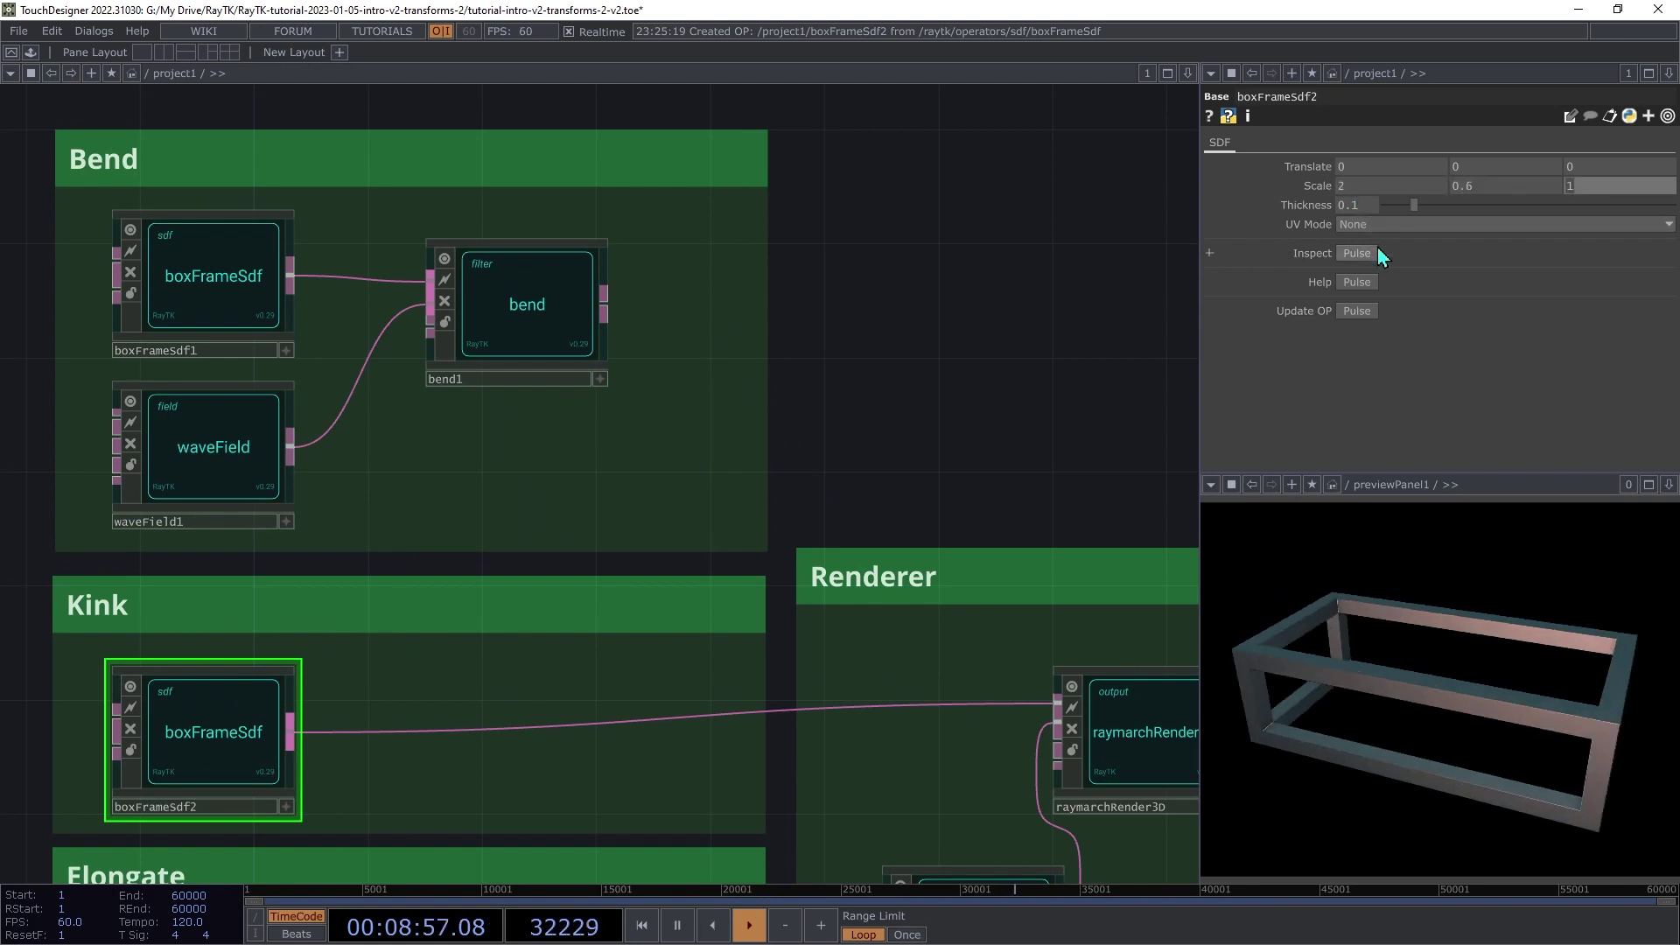
key(Return)
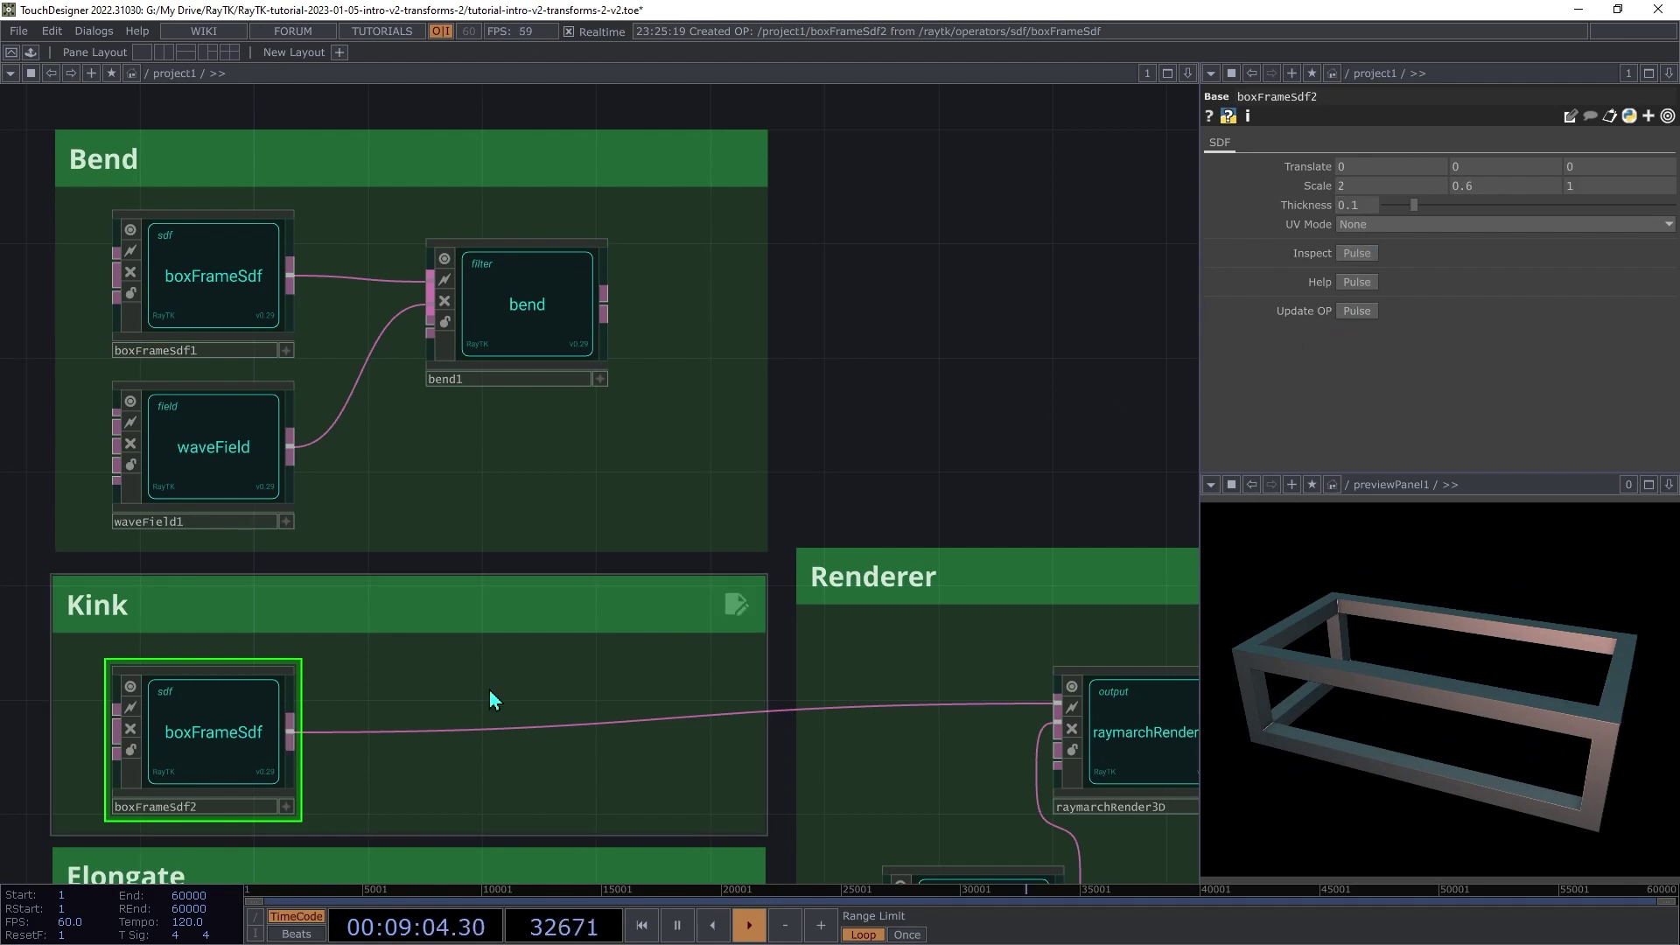
key(alt+shift+r)
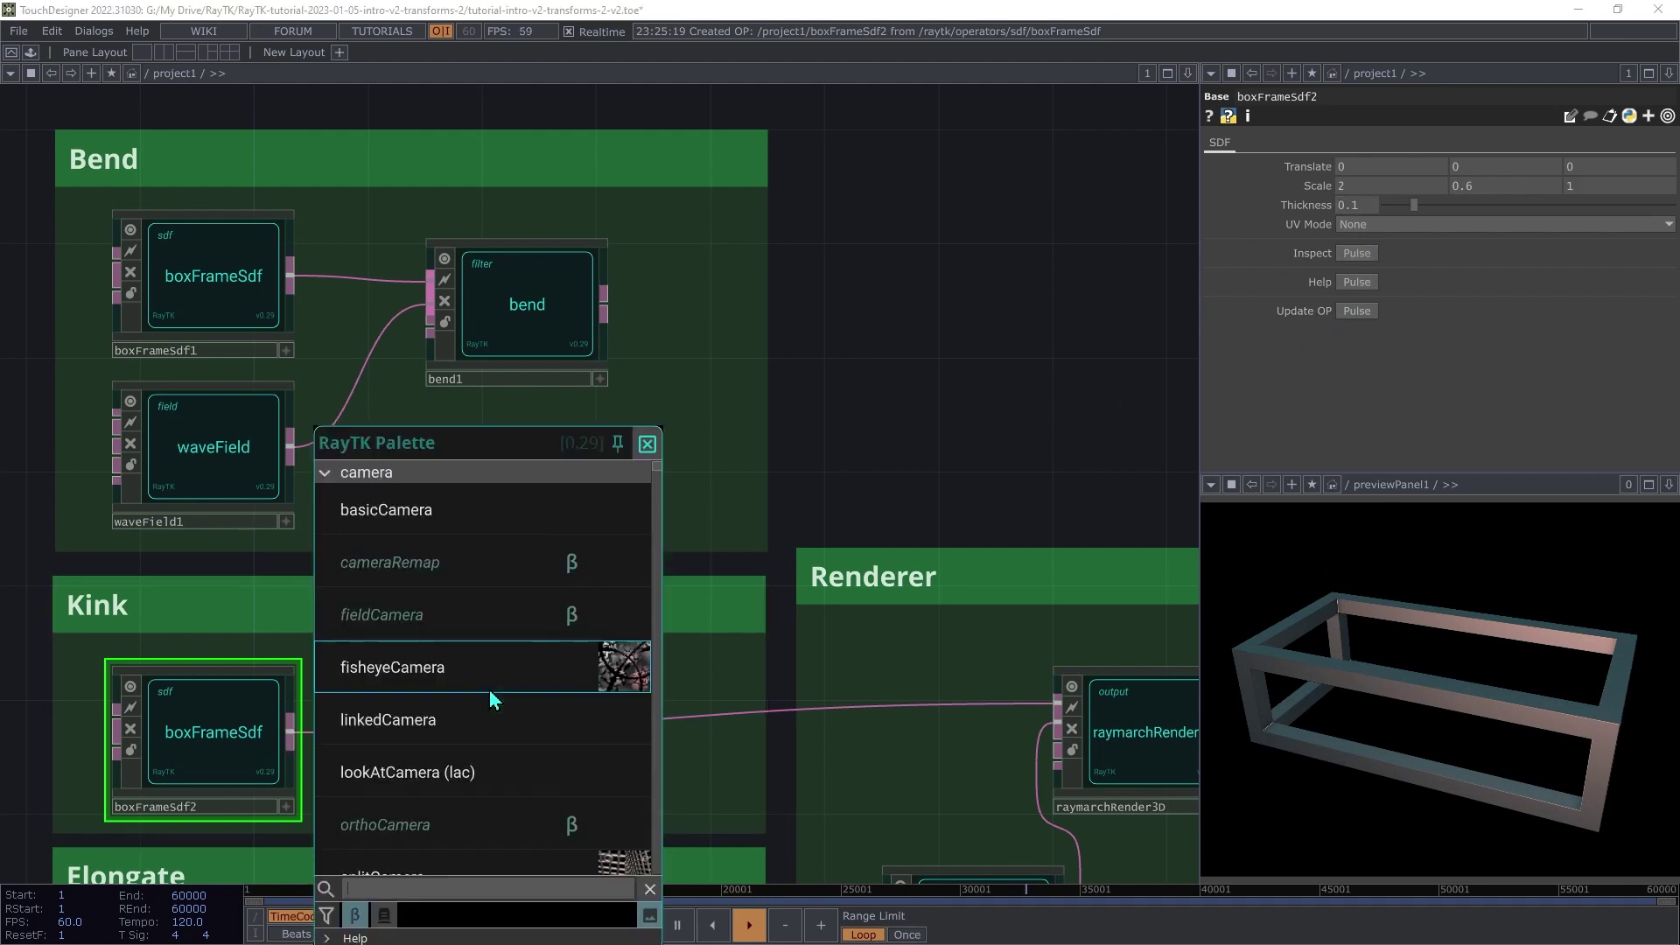
Step: Insert kink1 between boxFrameSdf2 and the renderer with Amount 0.677, keeping Offset at 0
text(kink)
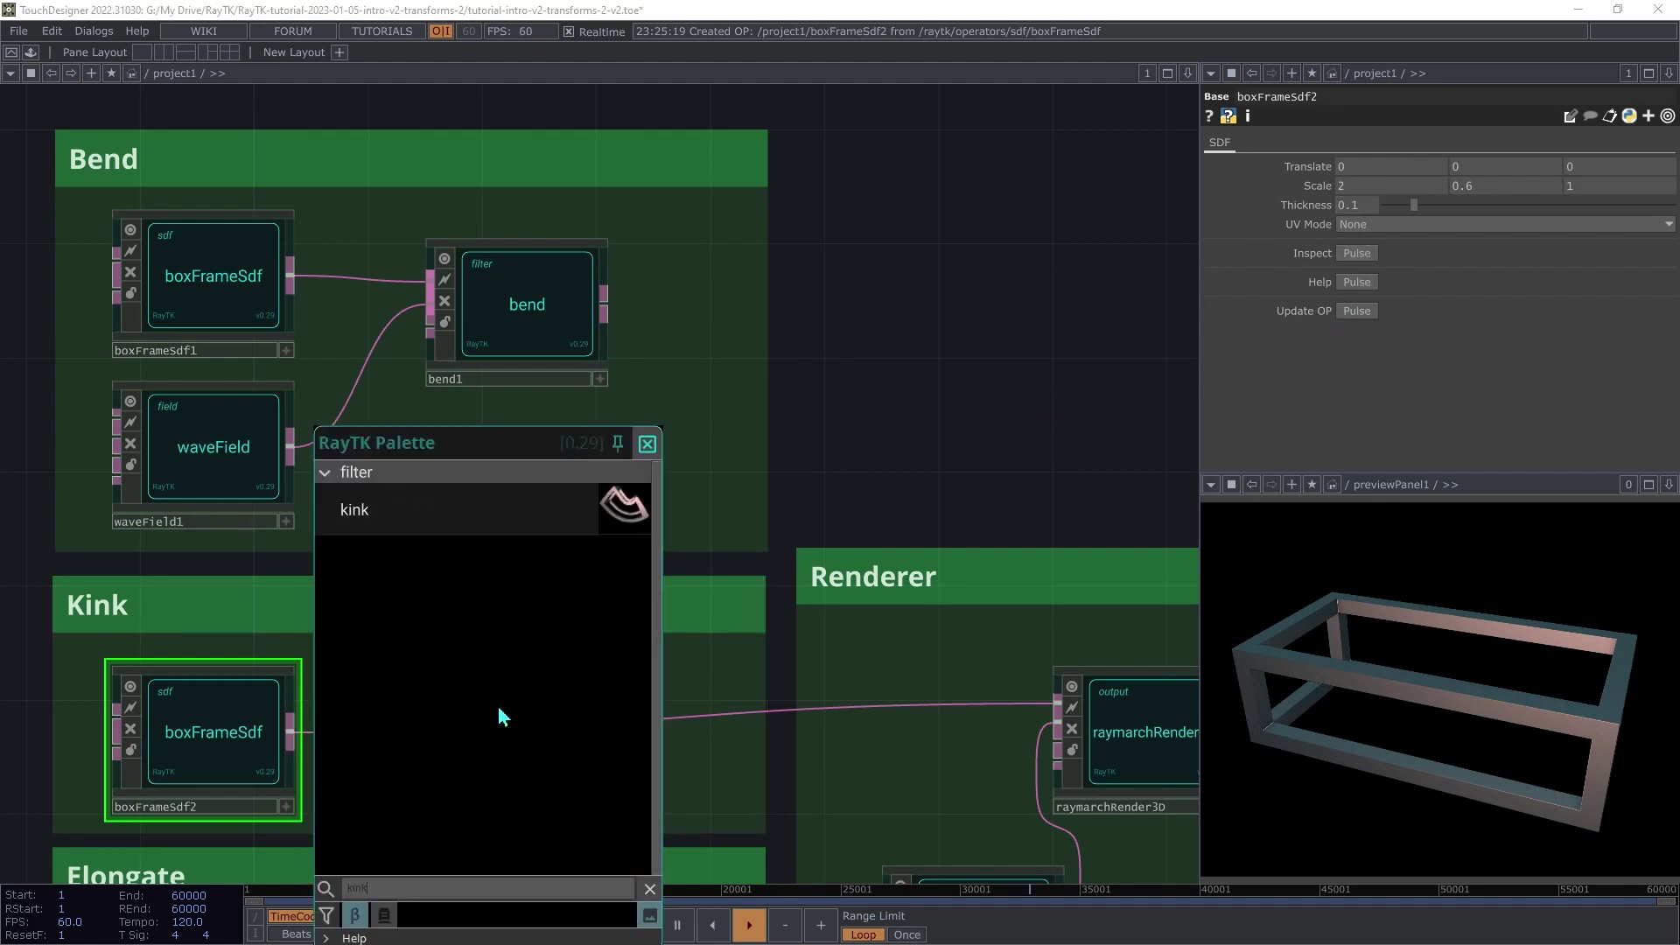
click(488, 520)
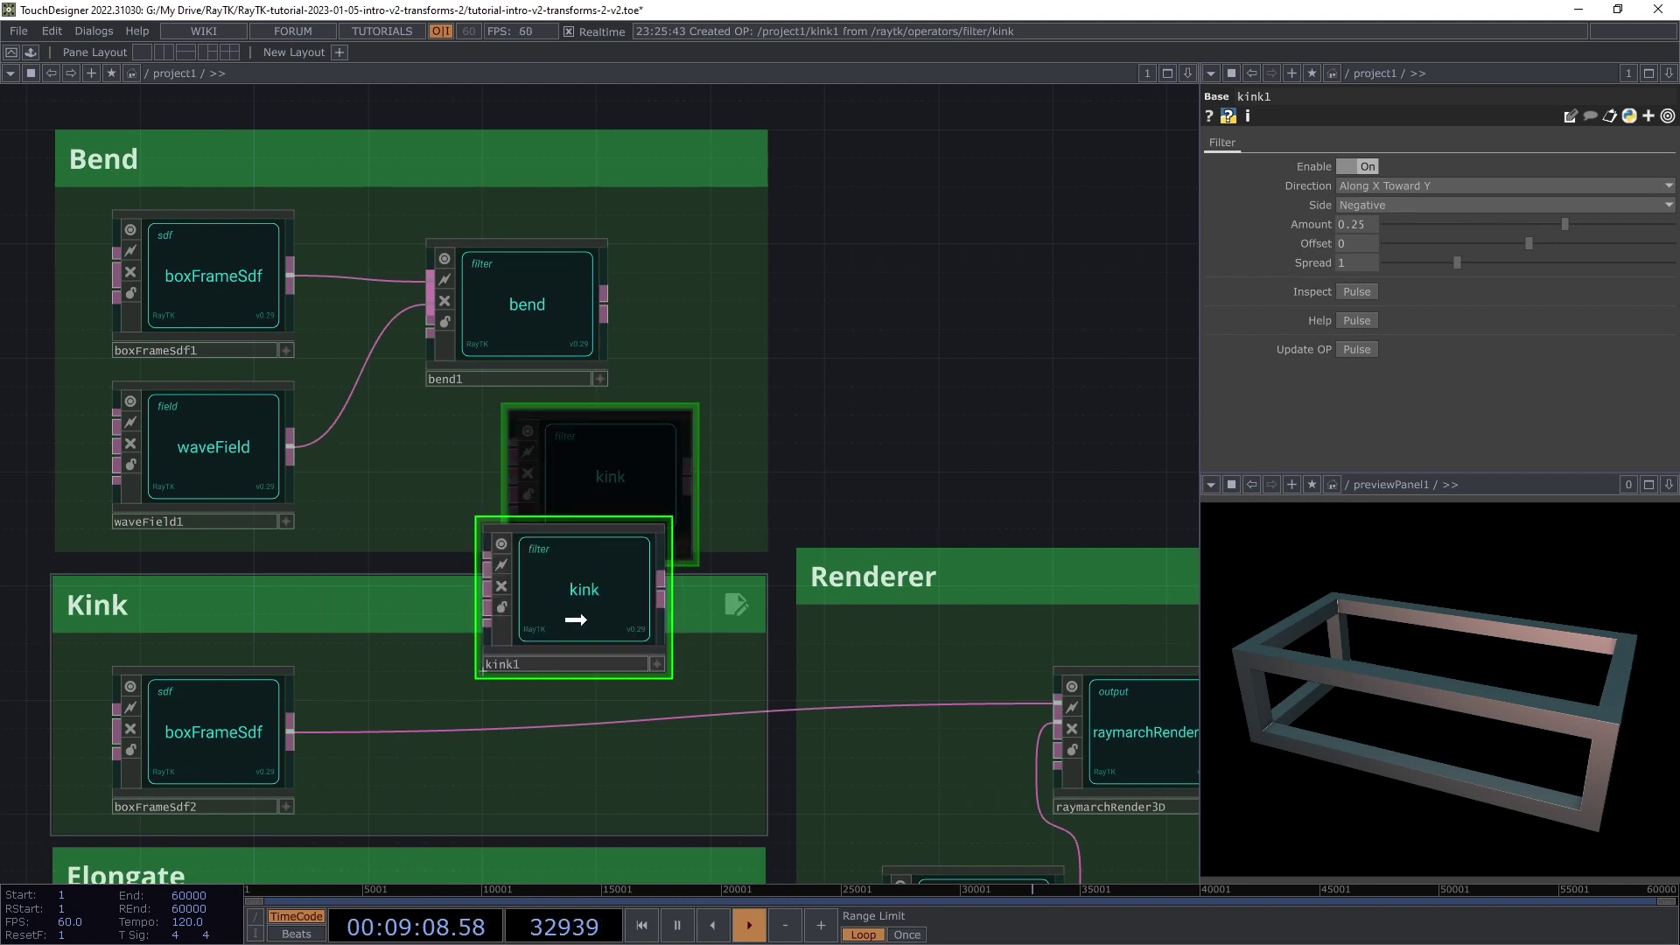
click(488, 737)
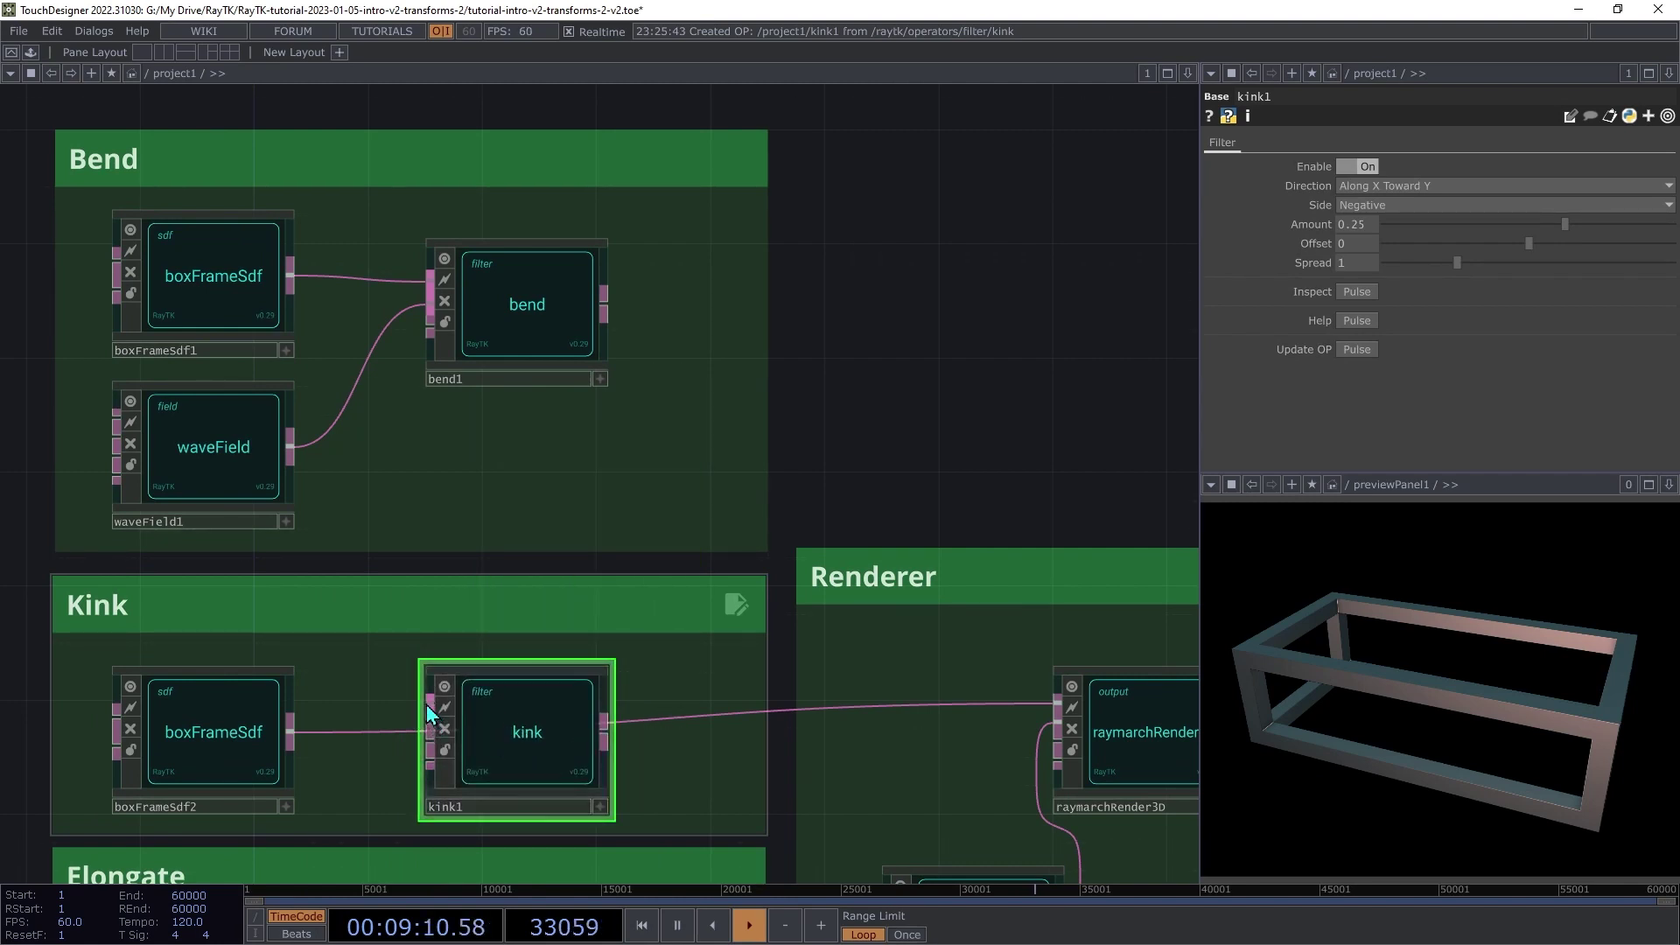
drag(427, 705, 289, 731)
drag(611, 742, 649, 723)
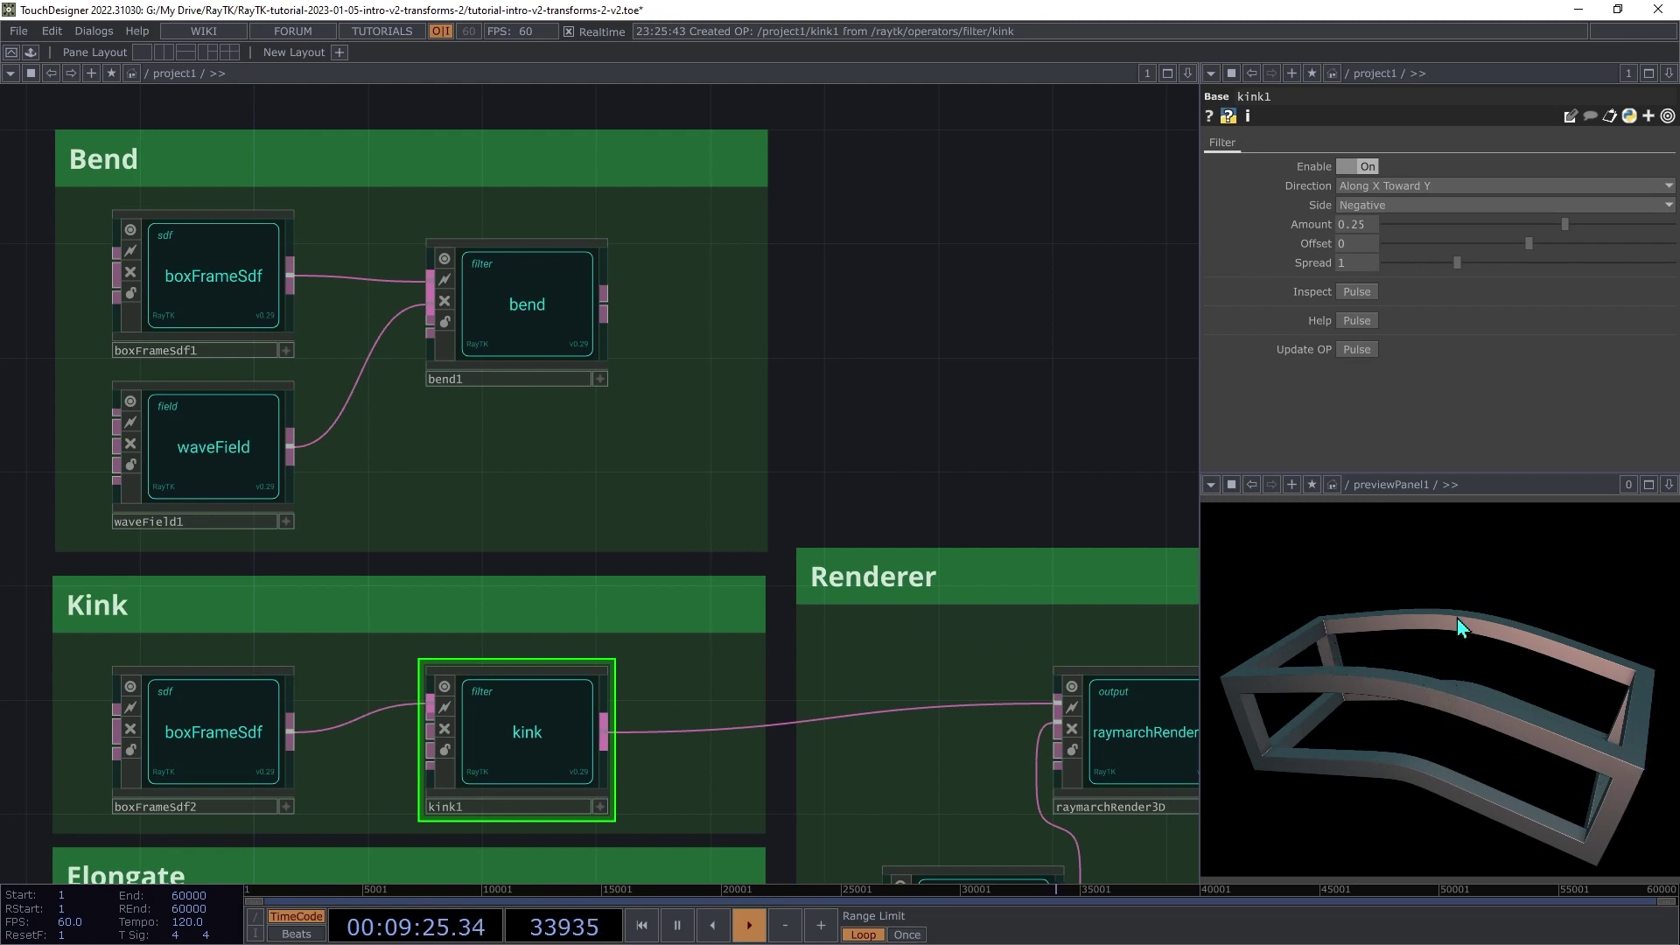
drag(1572, 224, 1520, 284)
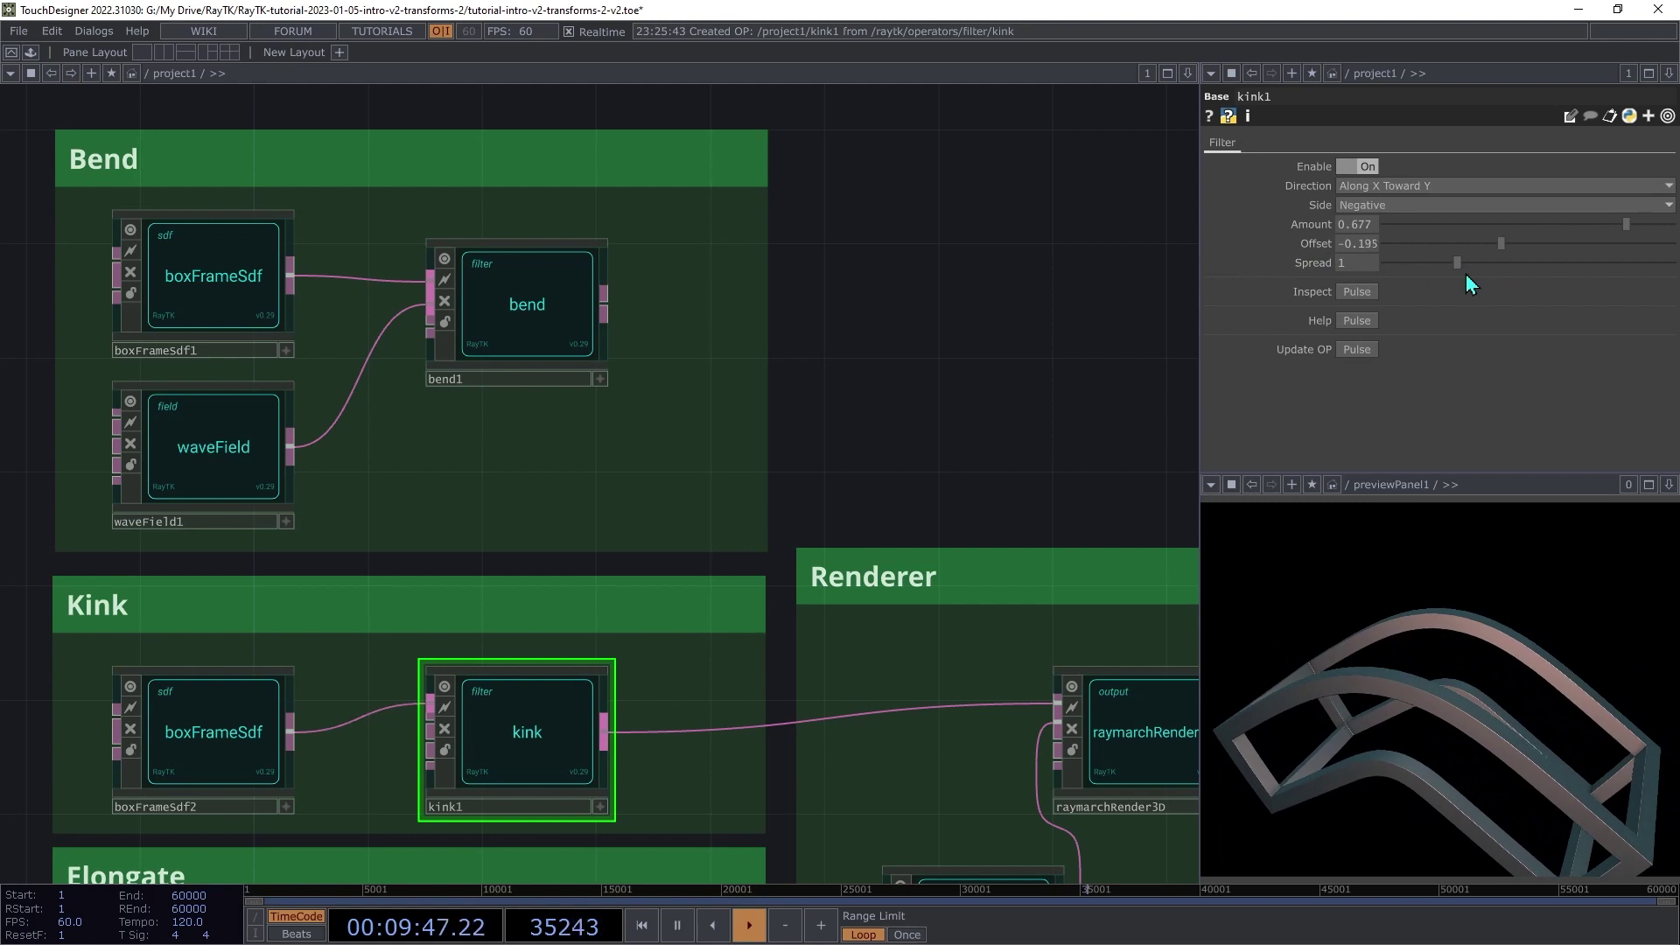
key(ctrl+z)
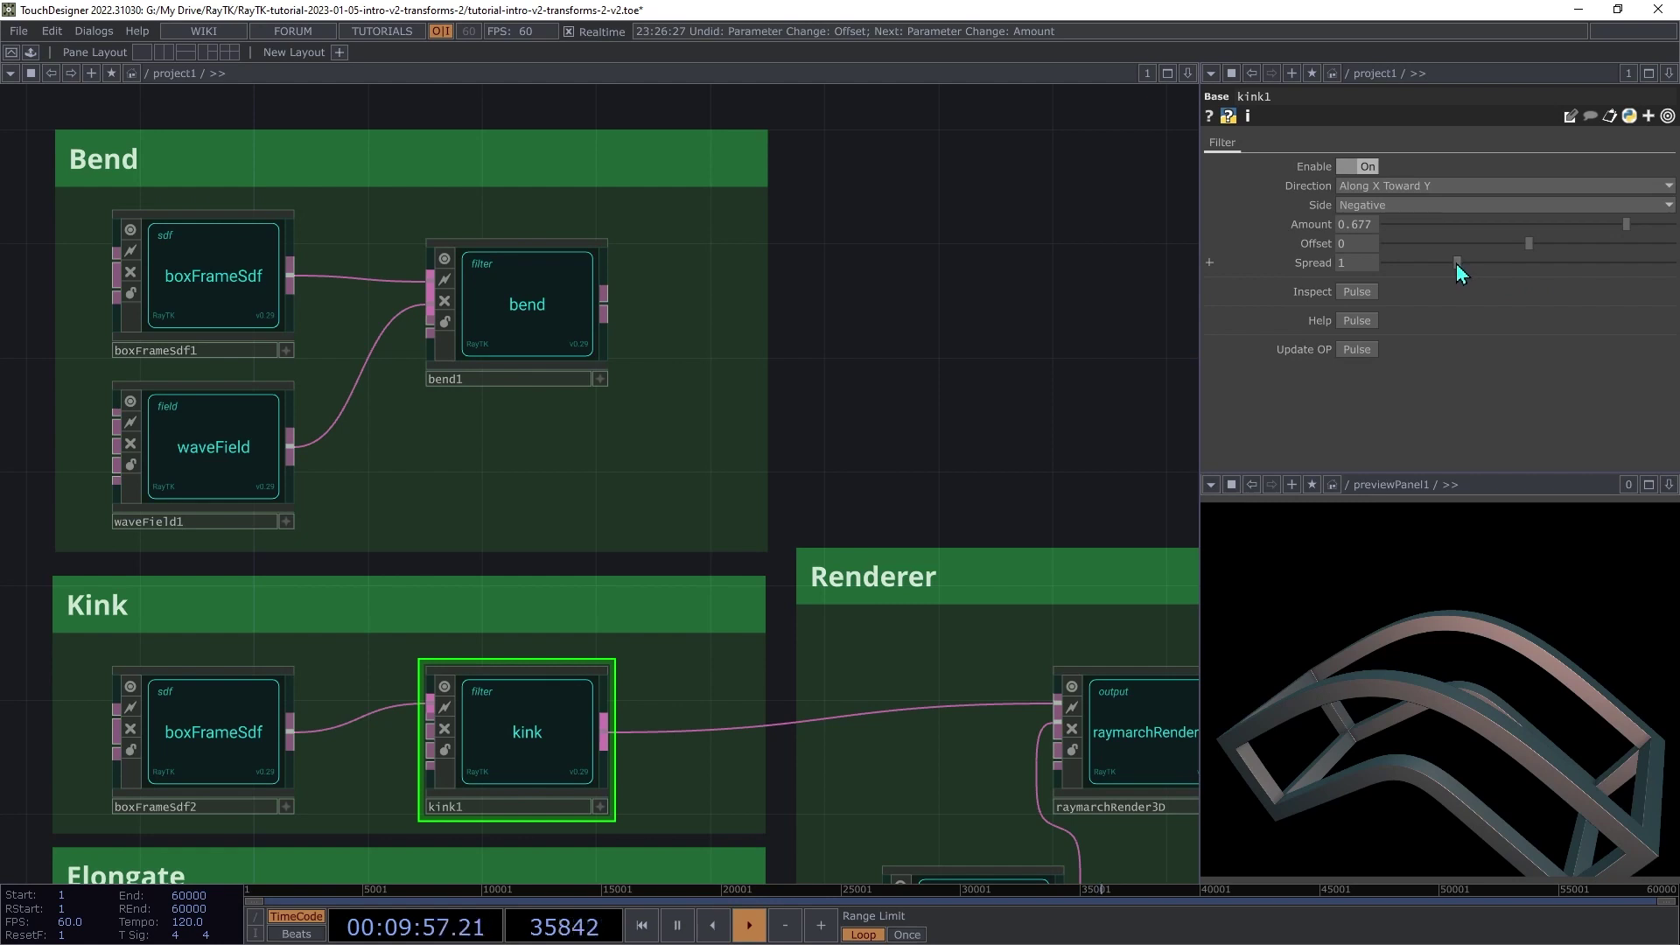
Step: Set kink1's Spread to 0.85 and drop its Amount to about 0.055
drag(1456, 263, 1400, 301)
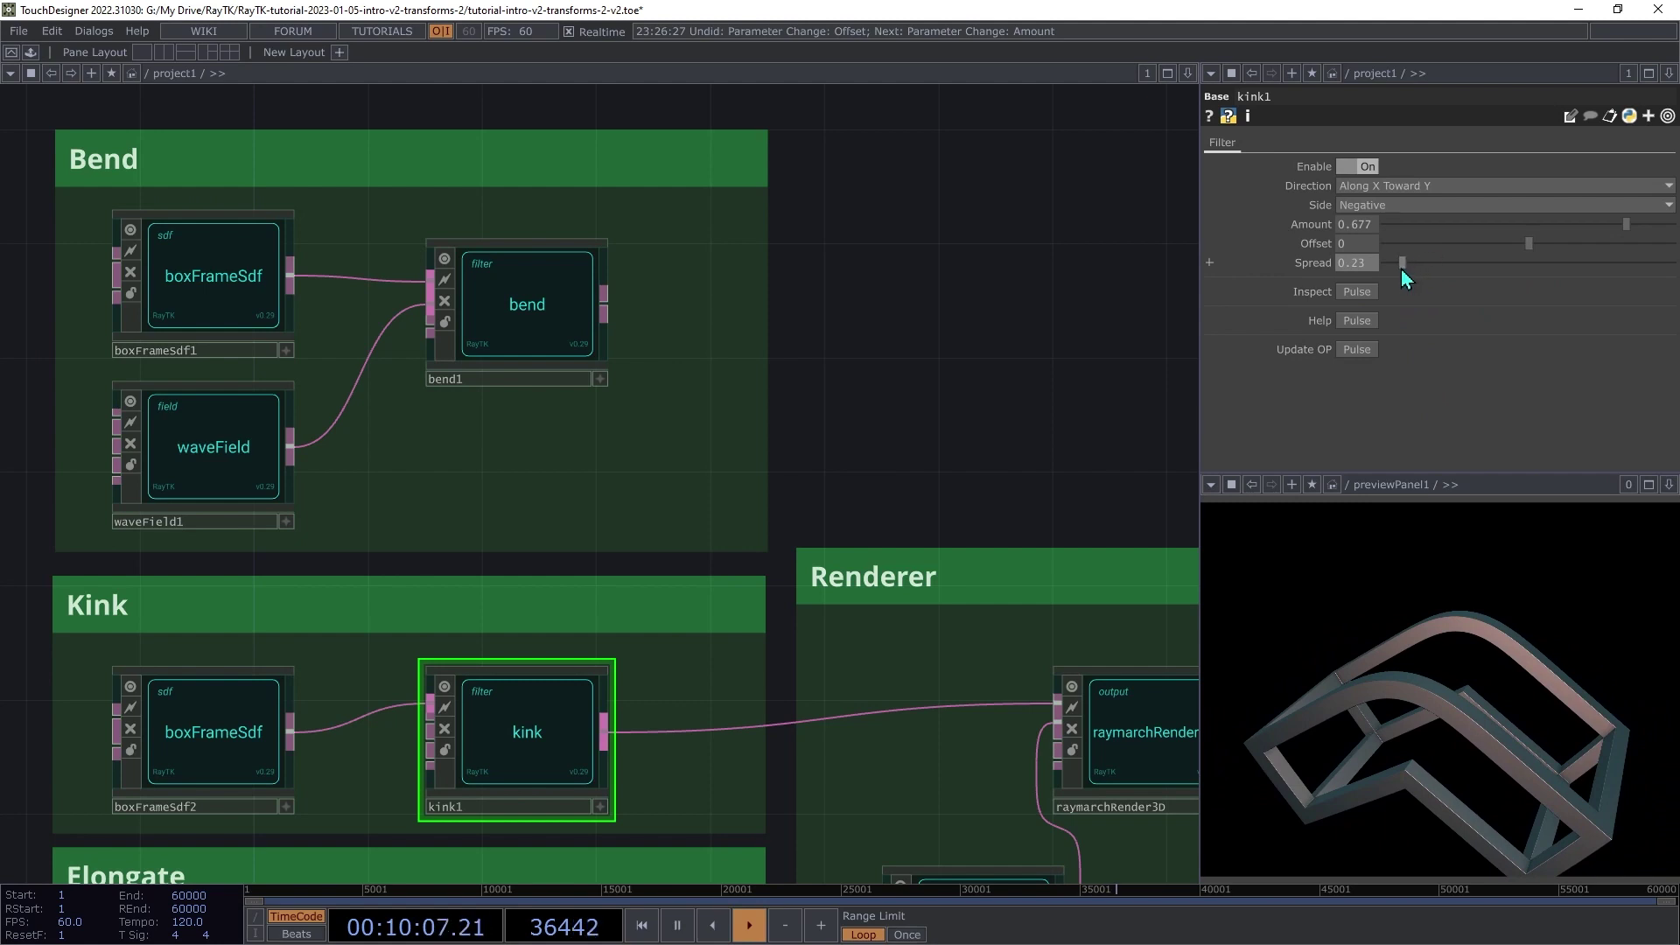
drag(1401, 269, 1448, 287)
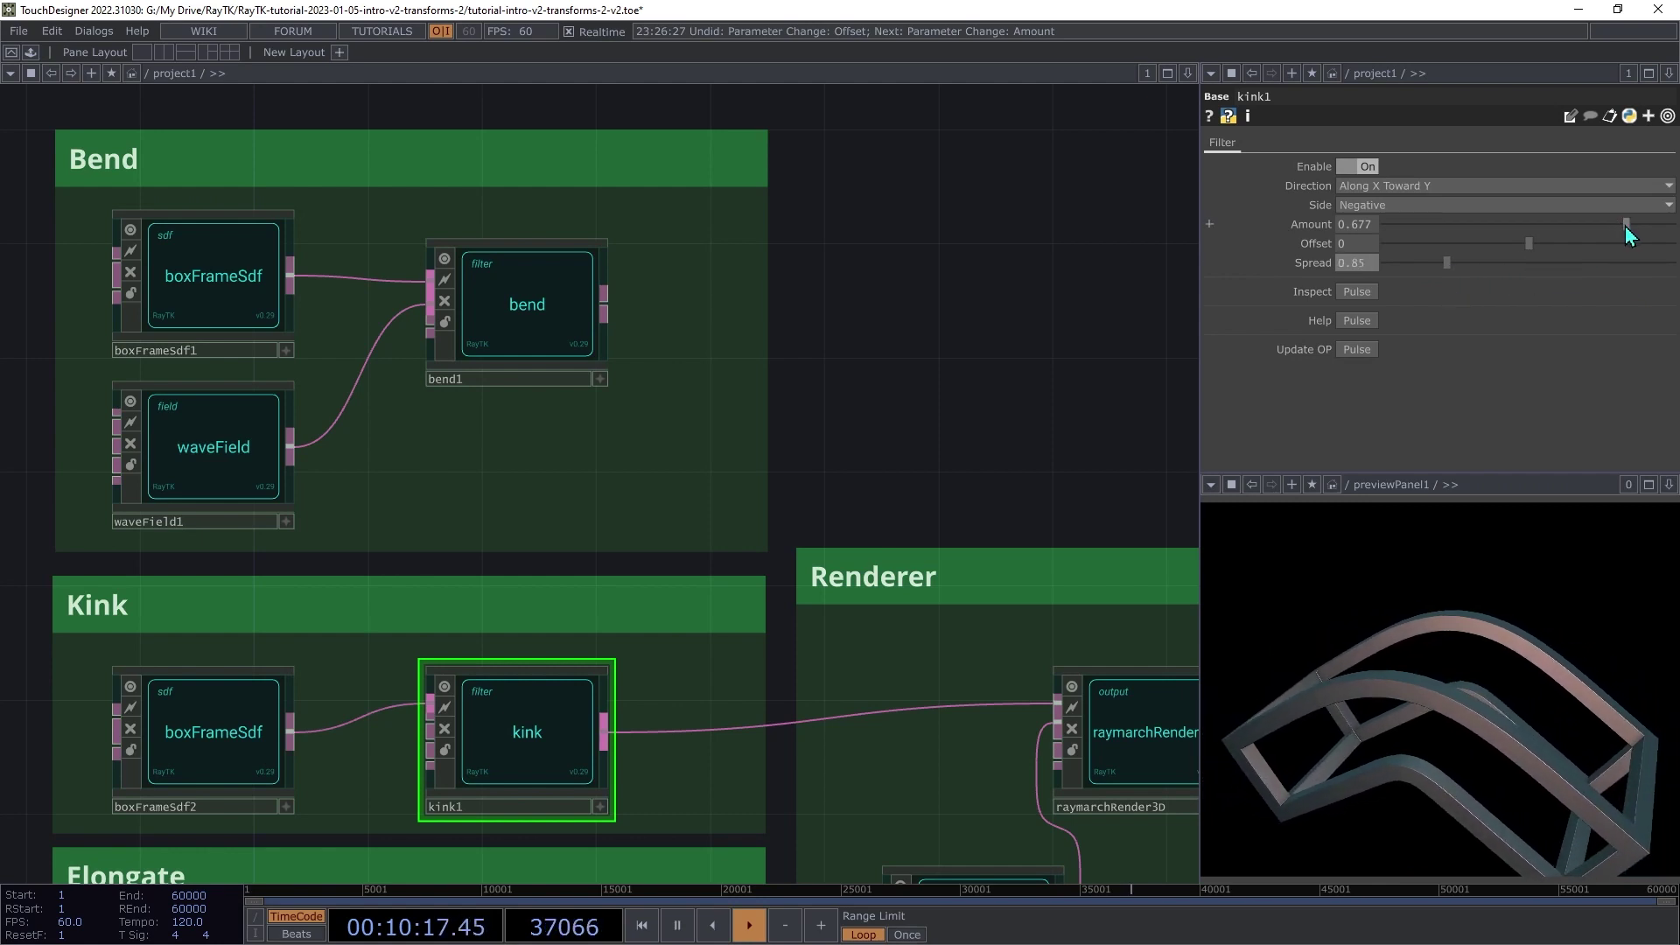
drag(1625, 224, 1489, 323)
Step: Switch kink1 to the Positive side and raise its Amount to 0.823
click(1356, 206)
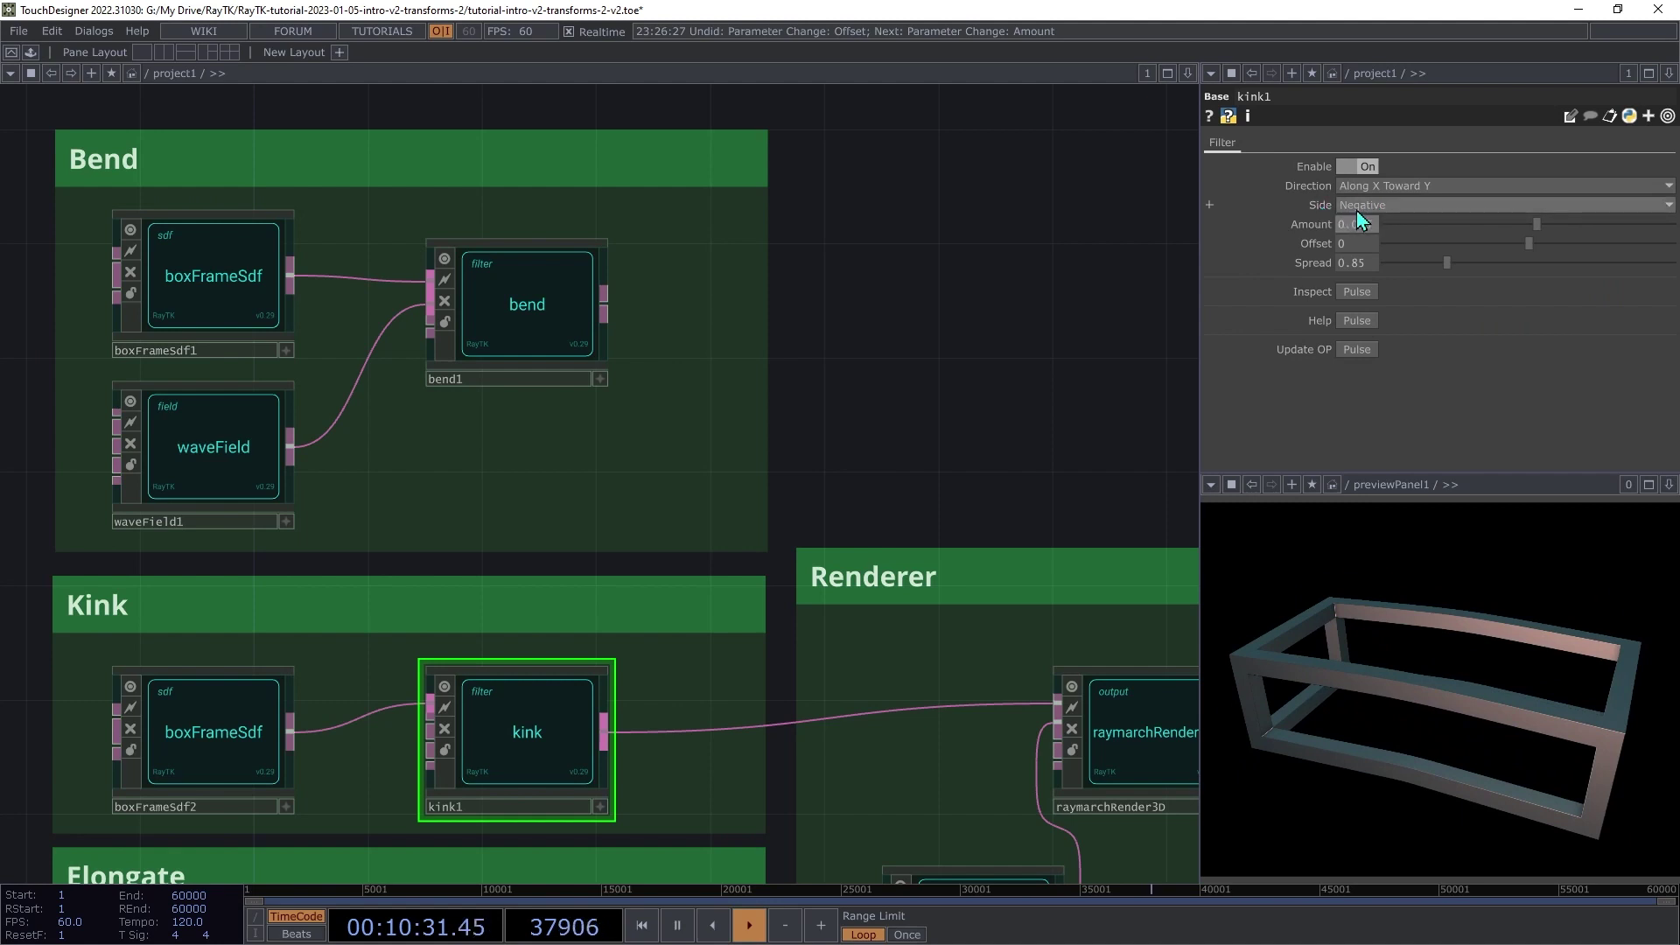
click(1372, 239)
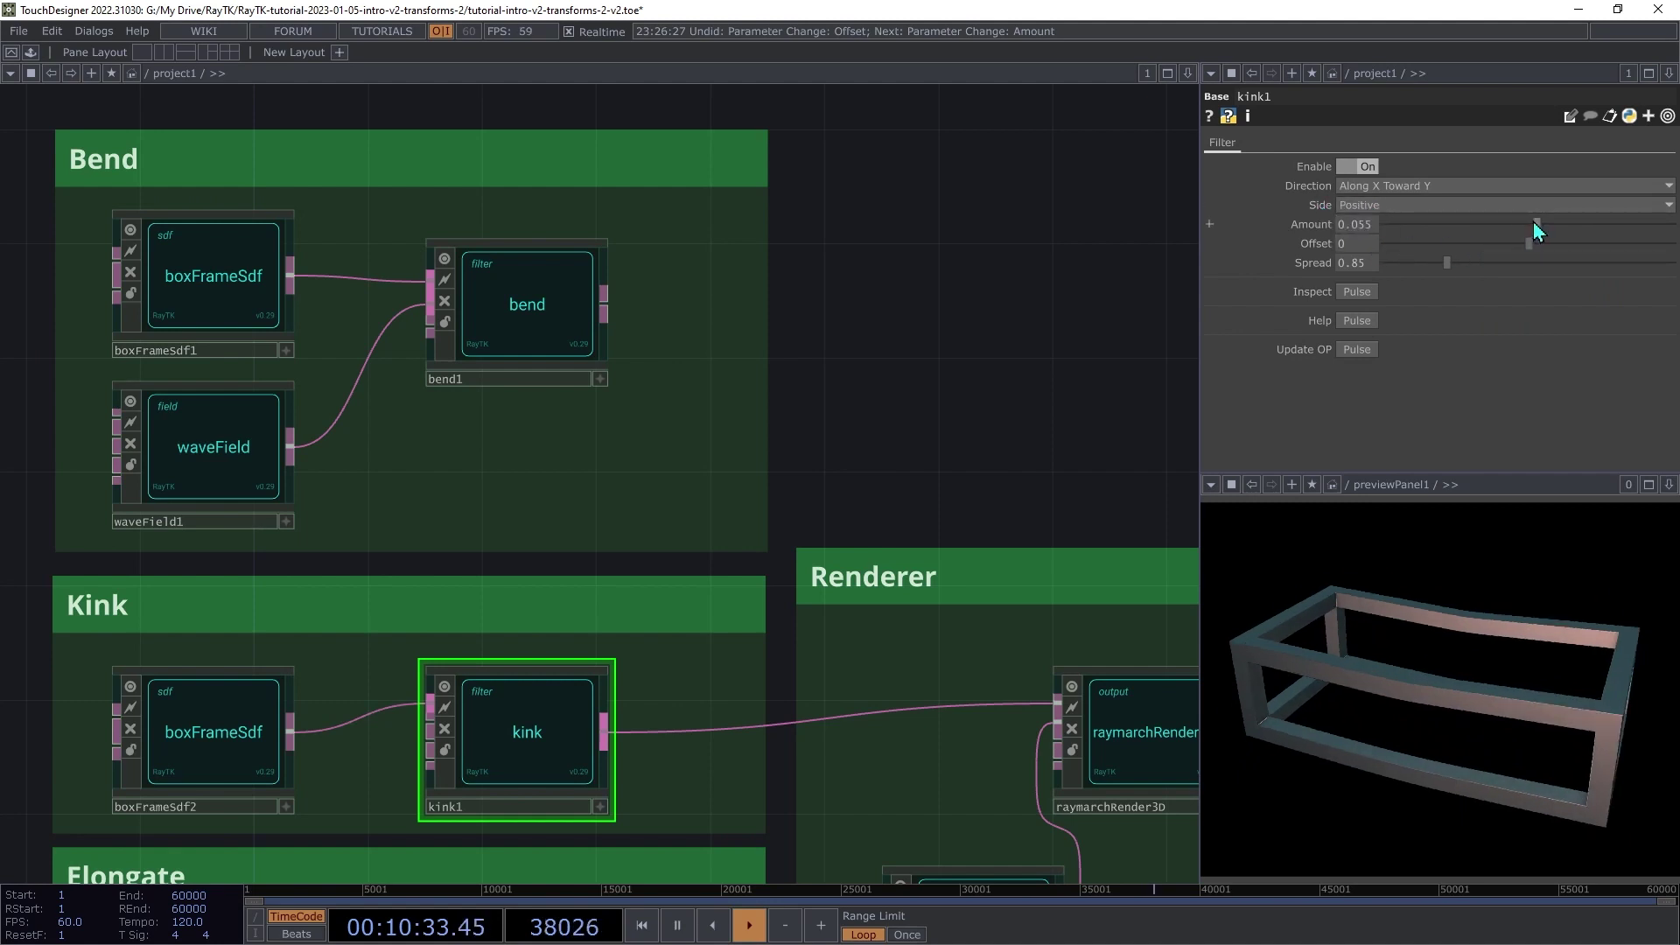
drag(1536, 222, 1595, 352)
Step: Place a torusSdf in the Elongate box and wire it into raymarchRender3D in place of the kink
scroll(365, 636, down, 5)
scroll(364, 637, down, 1)
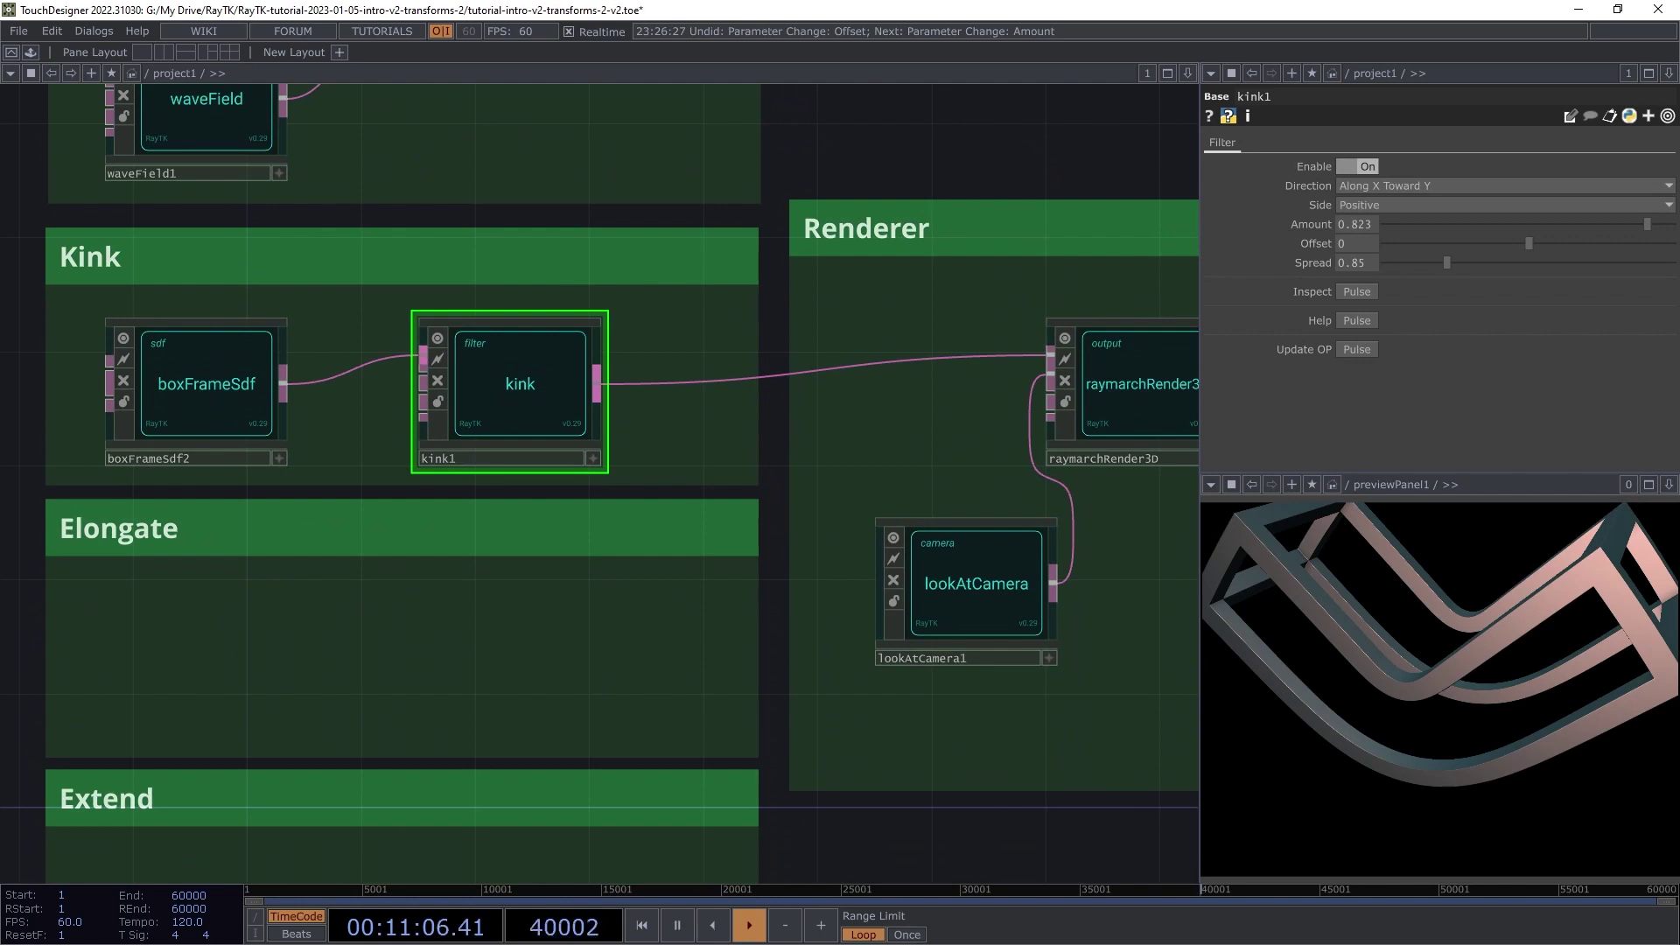
key(alt+r)
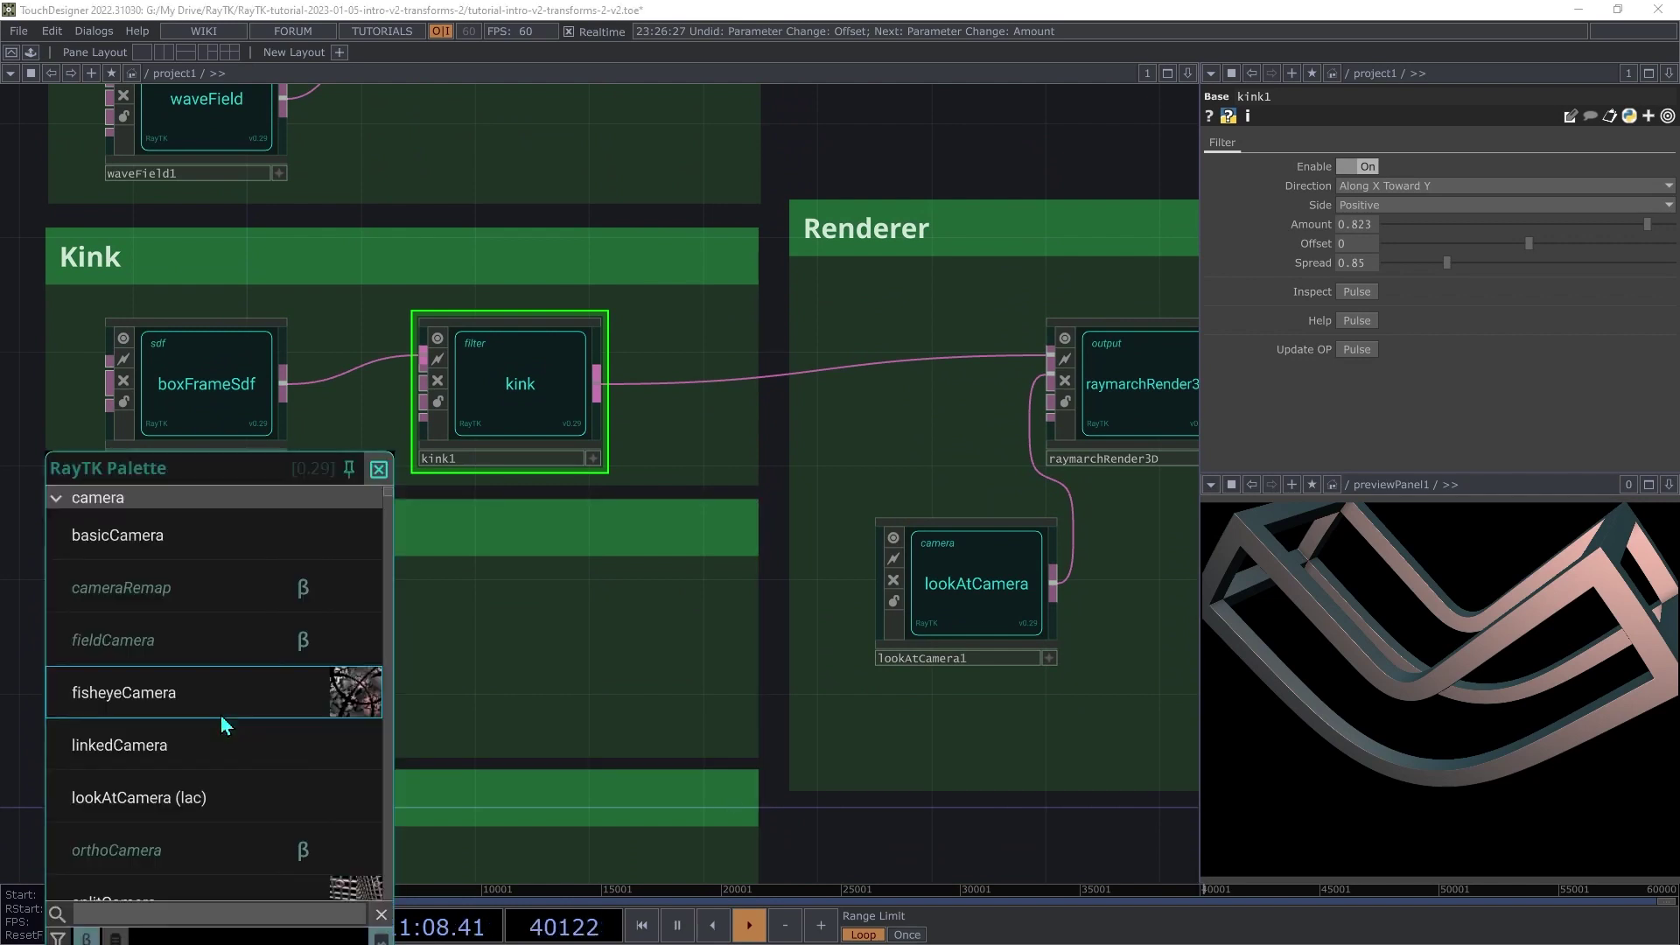
text(toru)
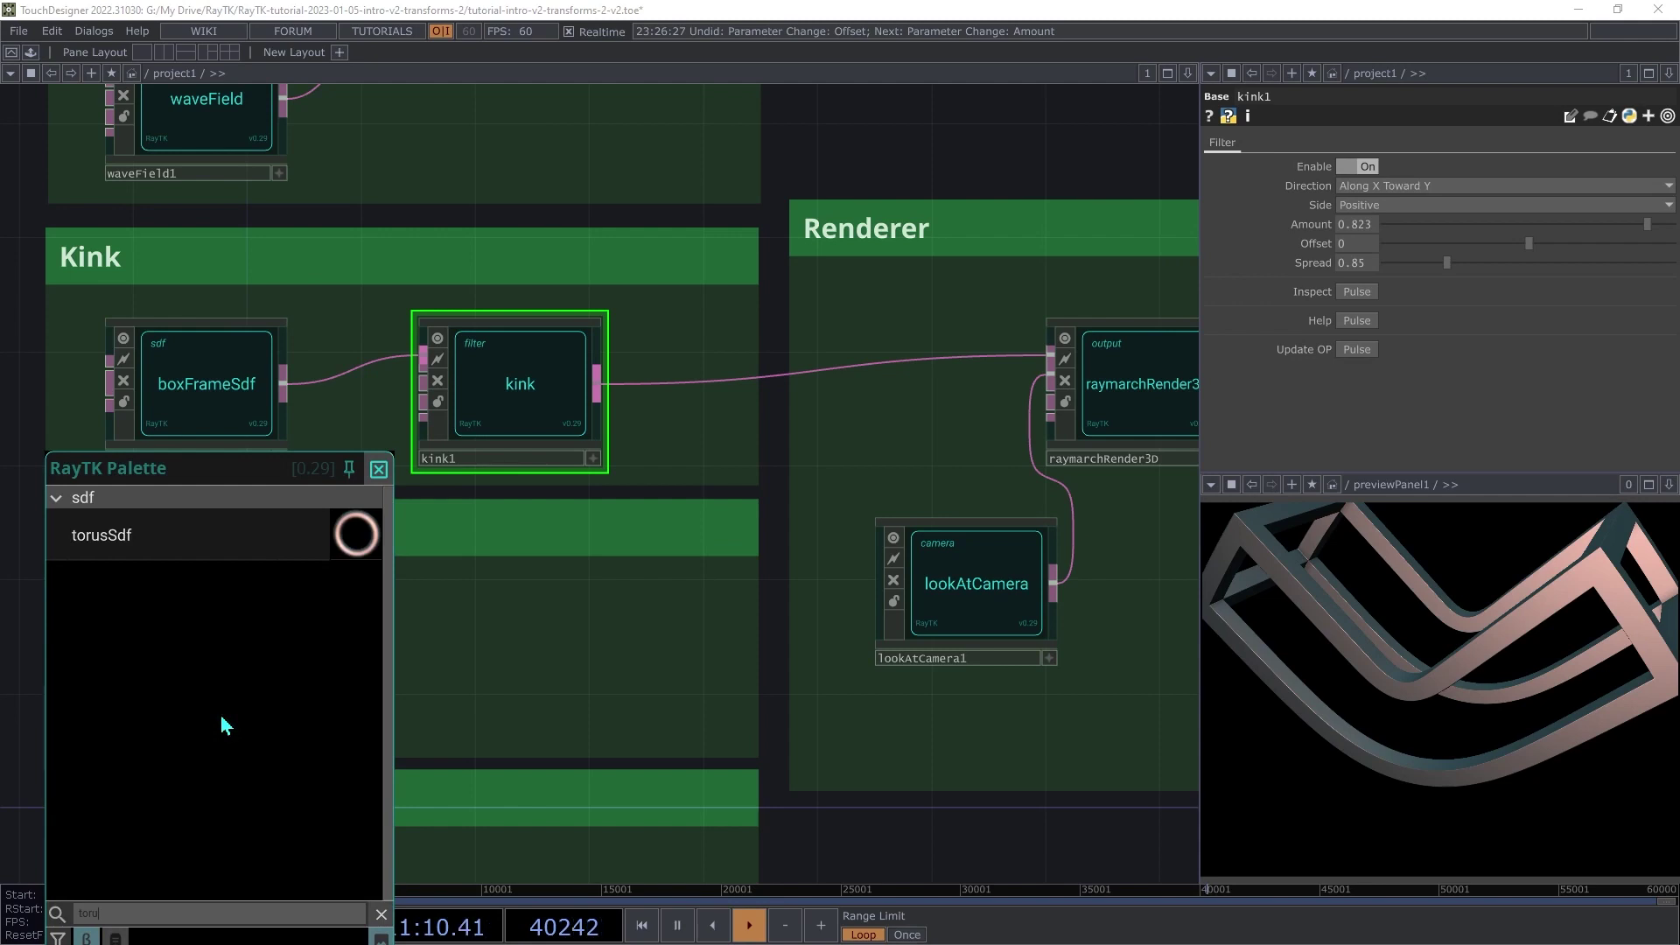
click(160, 534)
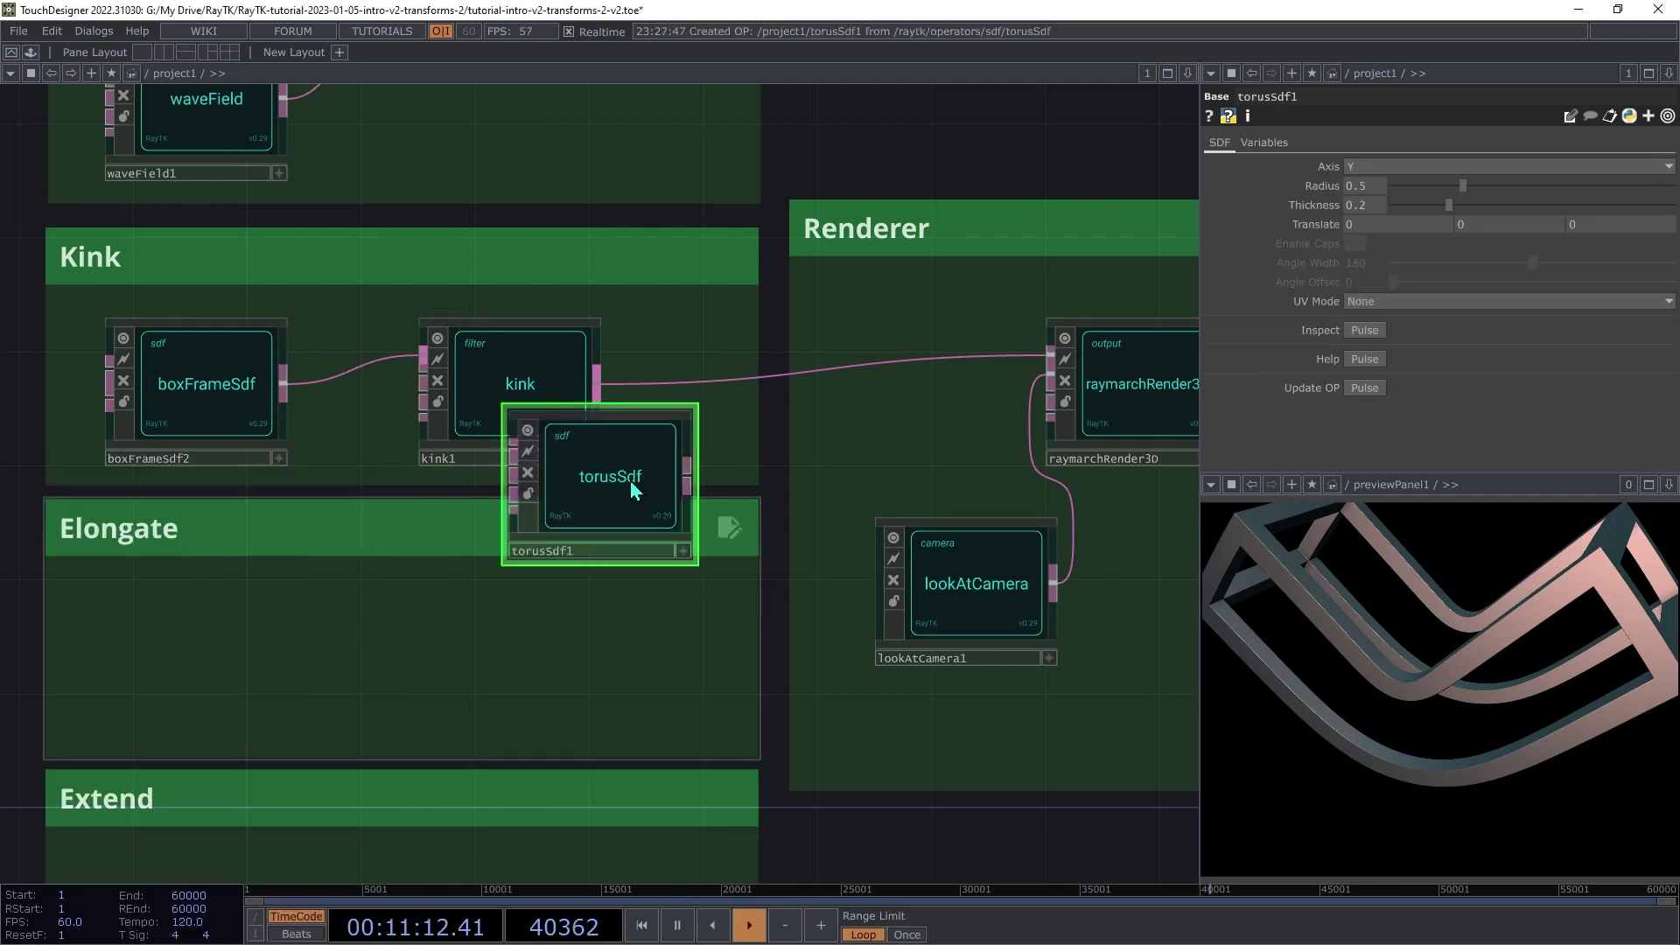
click(230, 652)
click(284, 639)
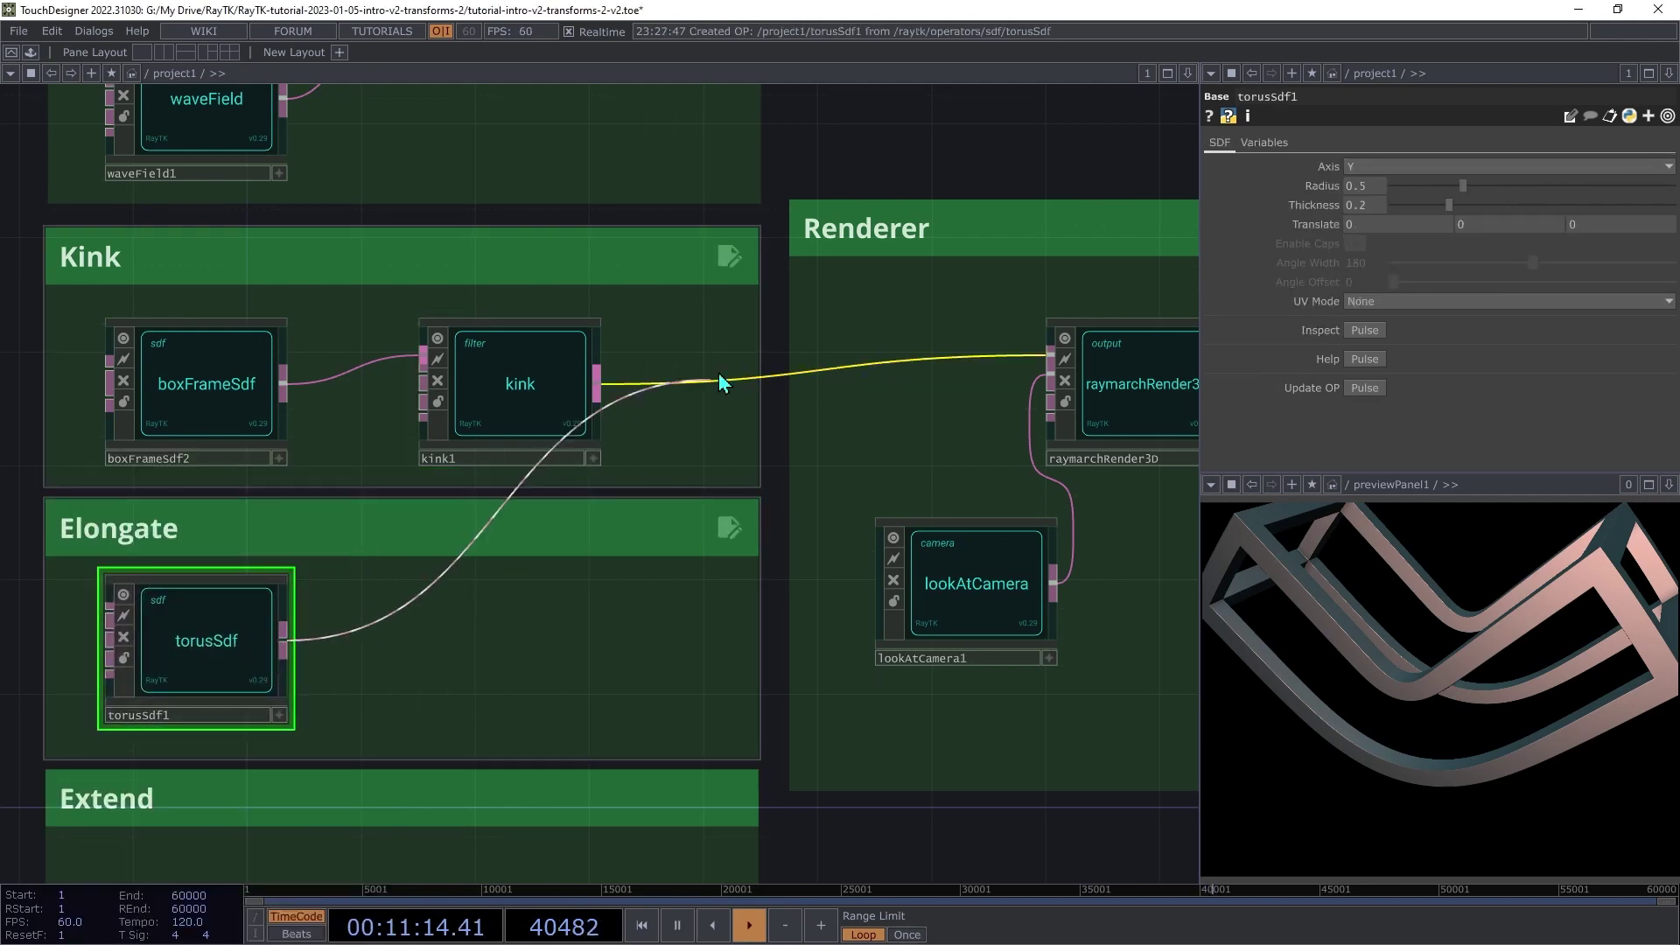
click(799, 375)
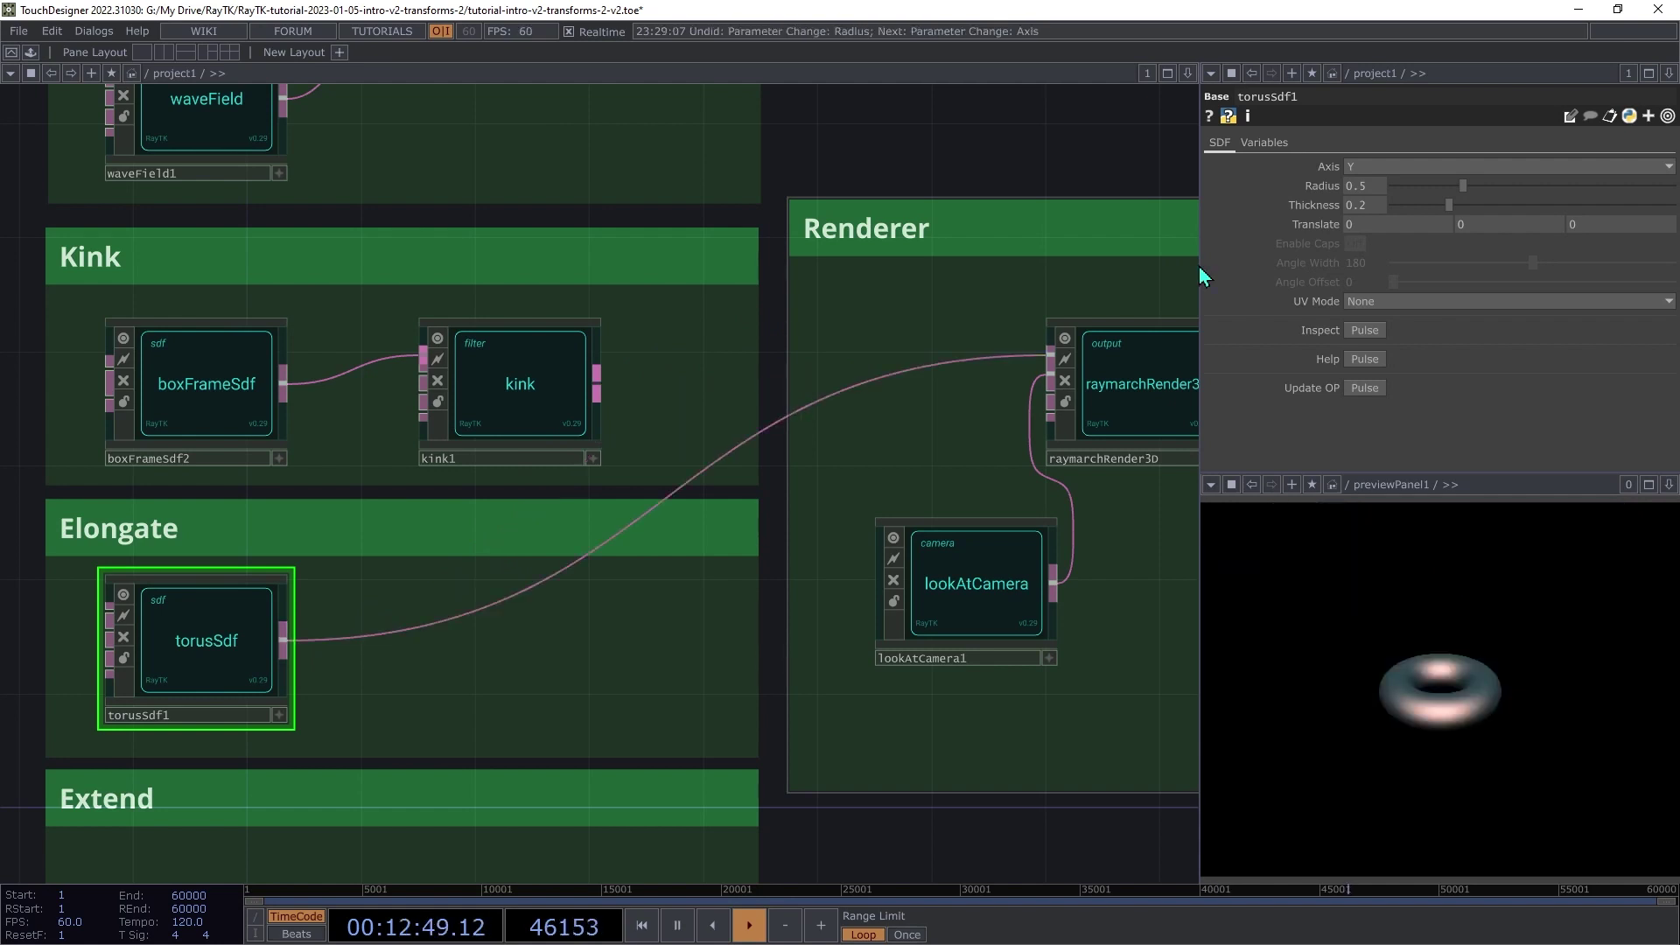
Step: Set the torus Axis to Z, Radius to 1 and Thickness to 0.4
click(1366, 166)
click(1356, 222)
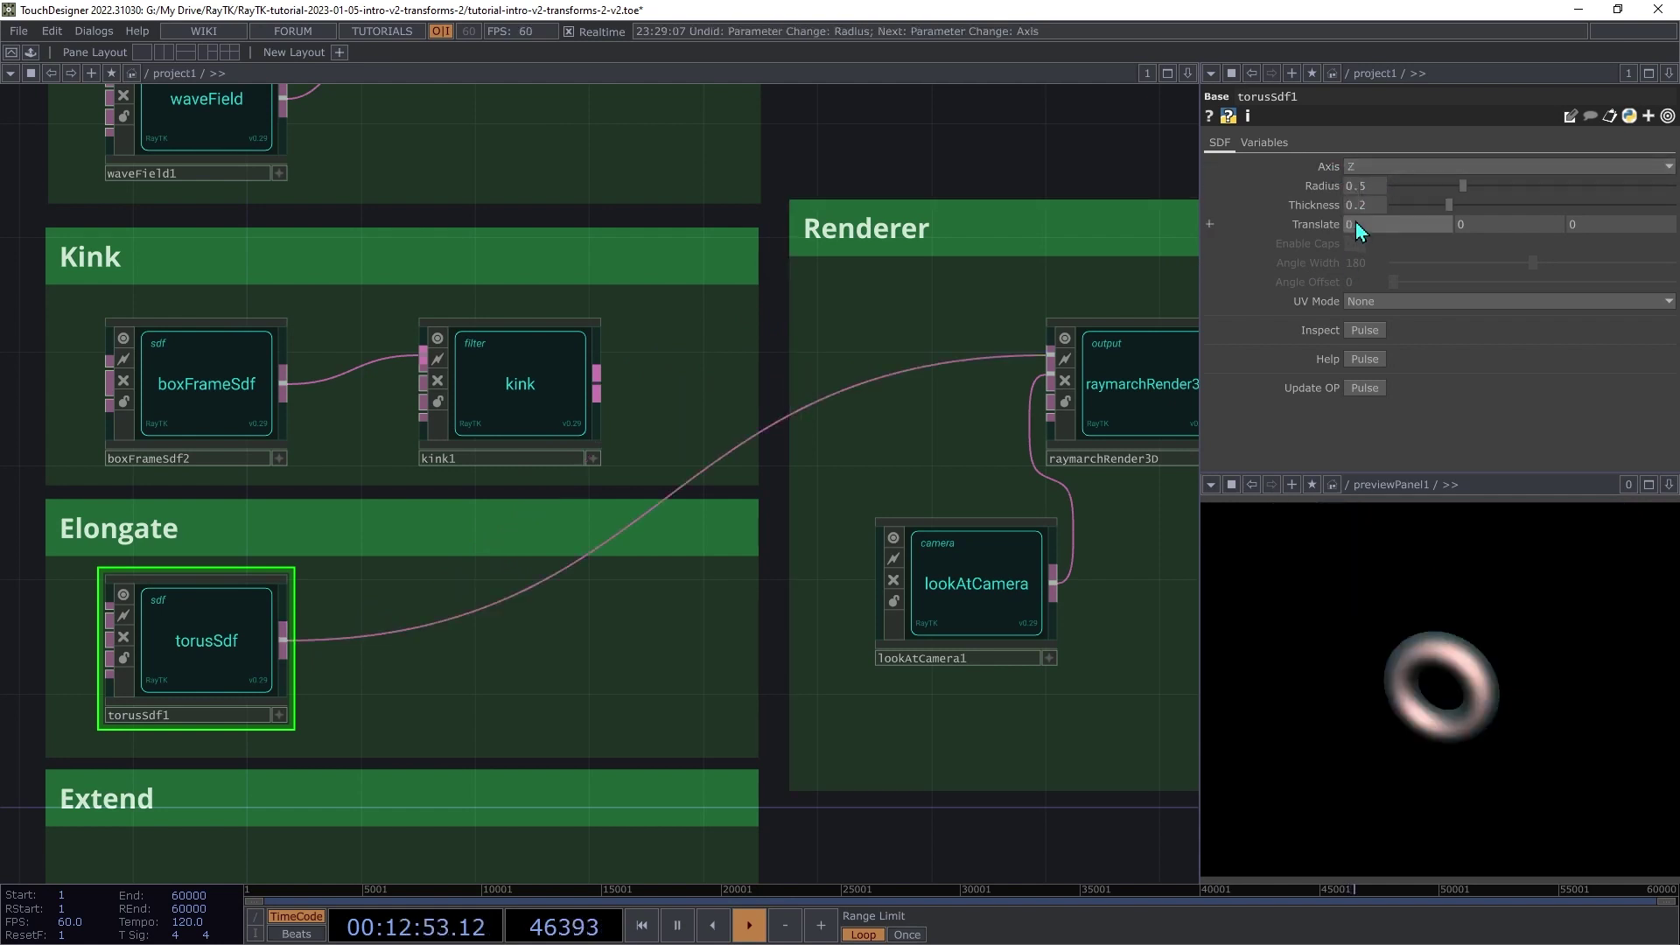
click(1373, 189)
text(1)
key(Return)
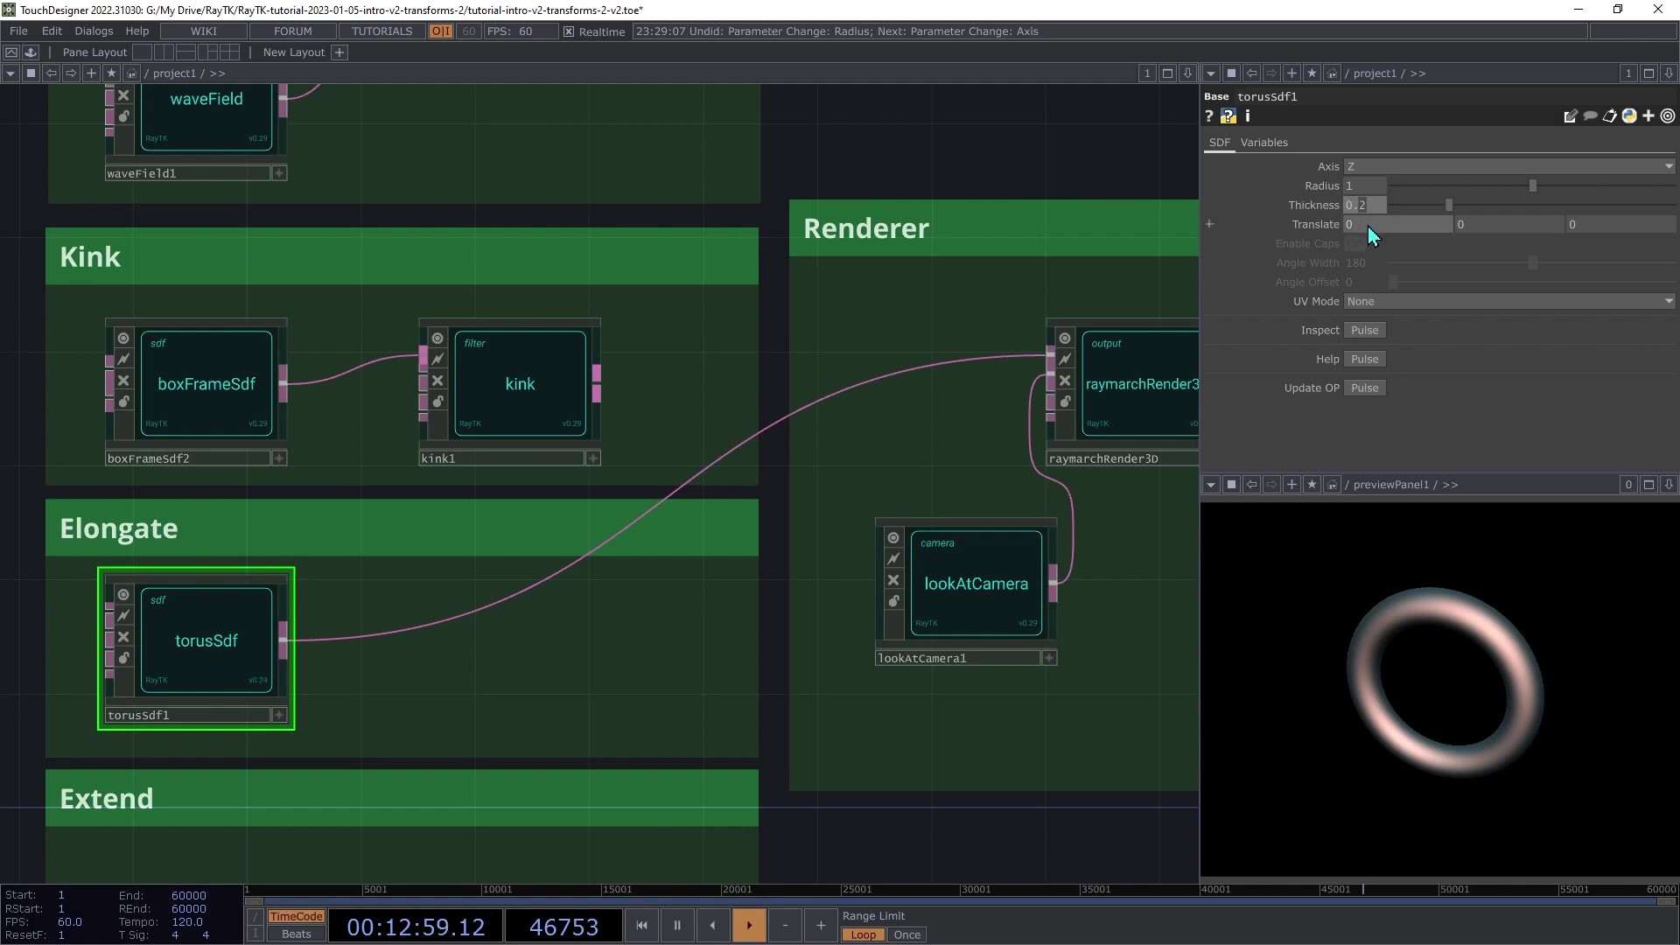
text(0.4)
key(Return)
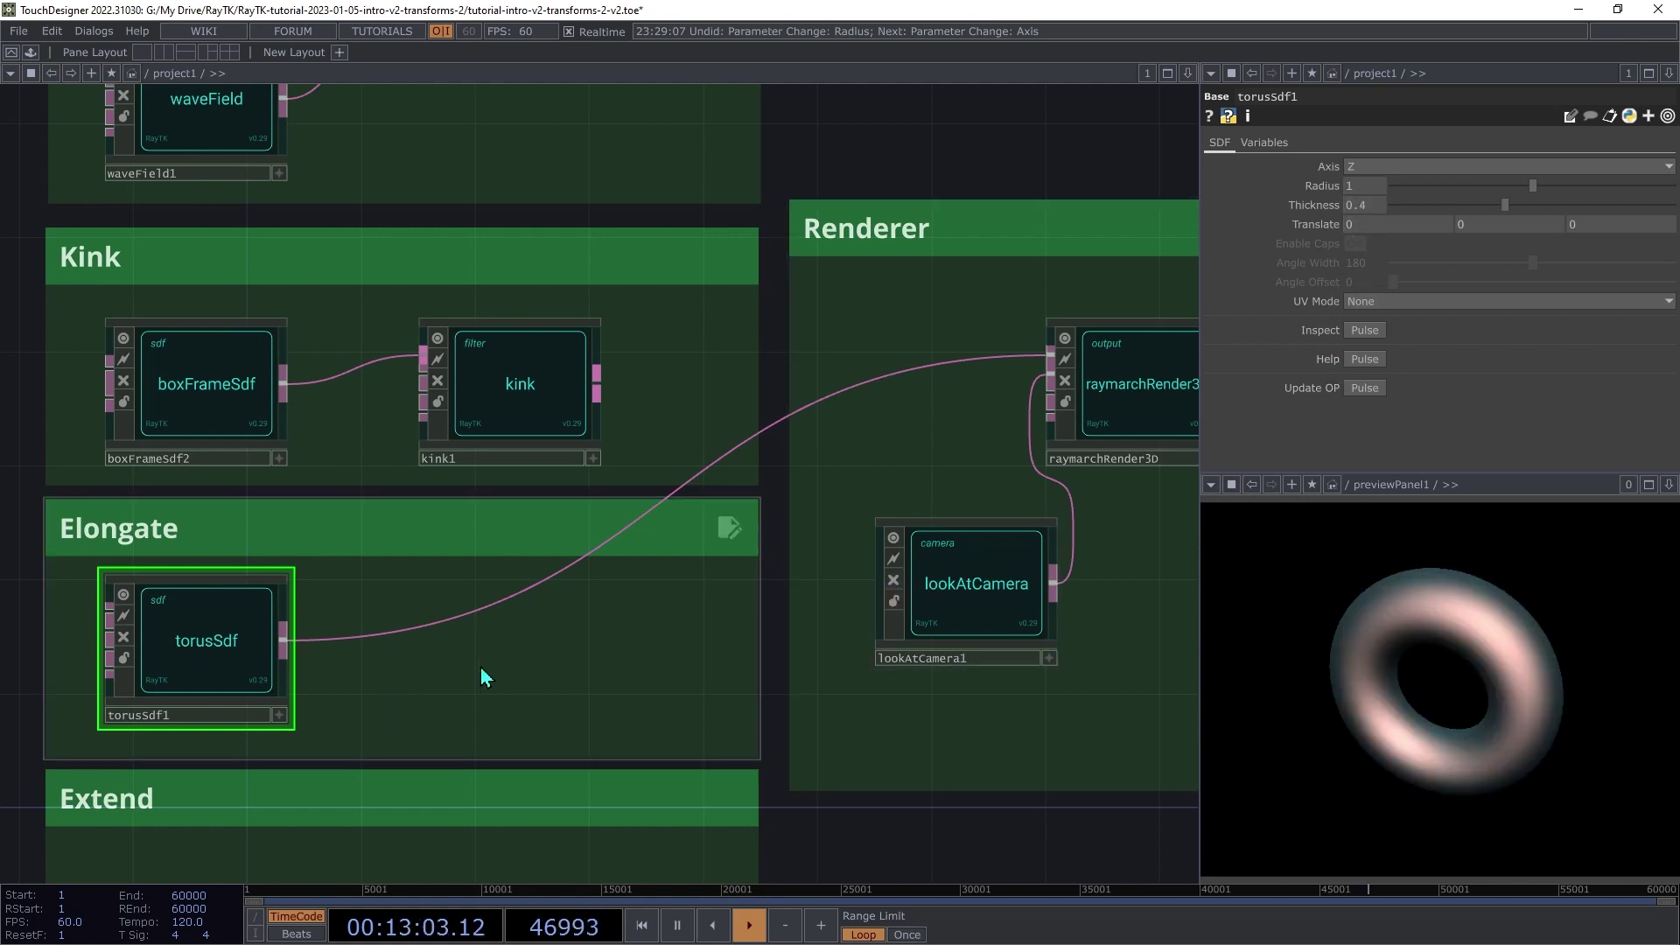
Step: Insert an elongate filter in the Elongate box between torusSdf1 and raymarchRender3D
key(alt+r)
text(elon)
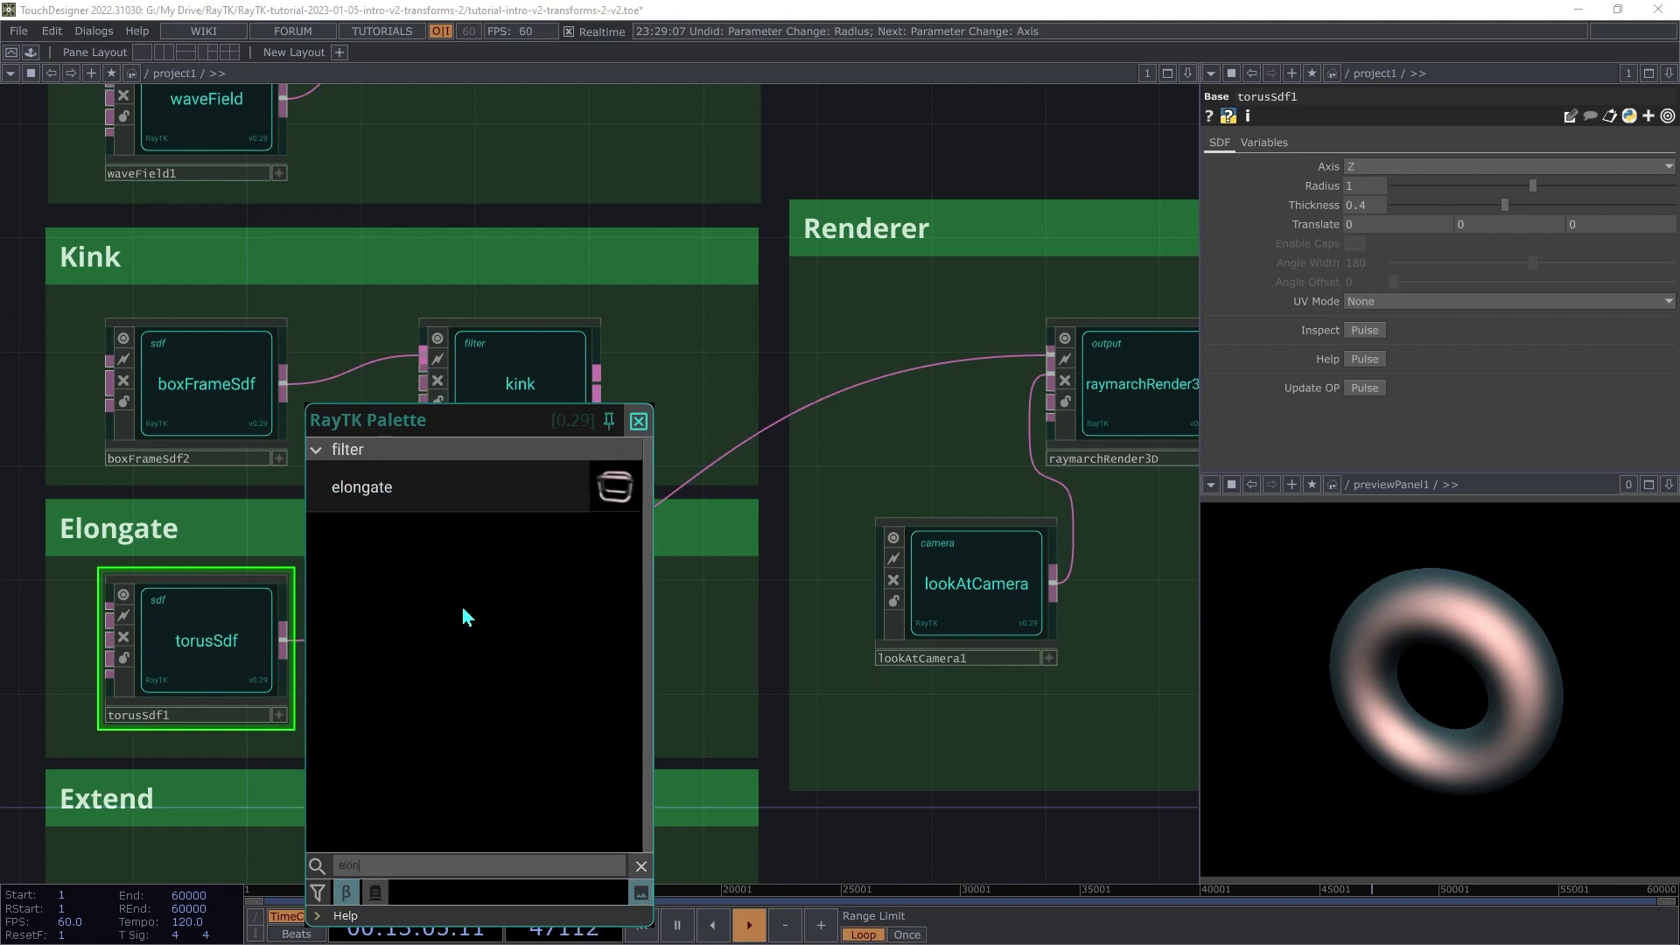
key(Return)
drag(612, 543, 522, 709)
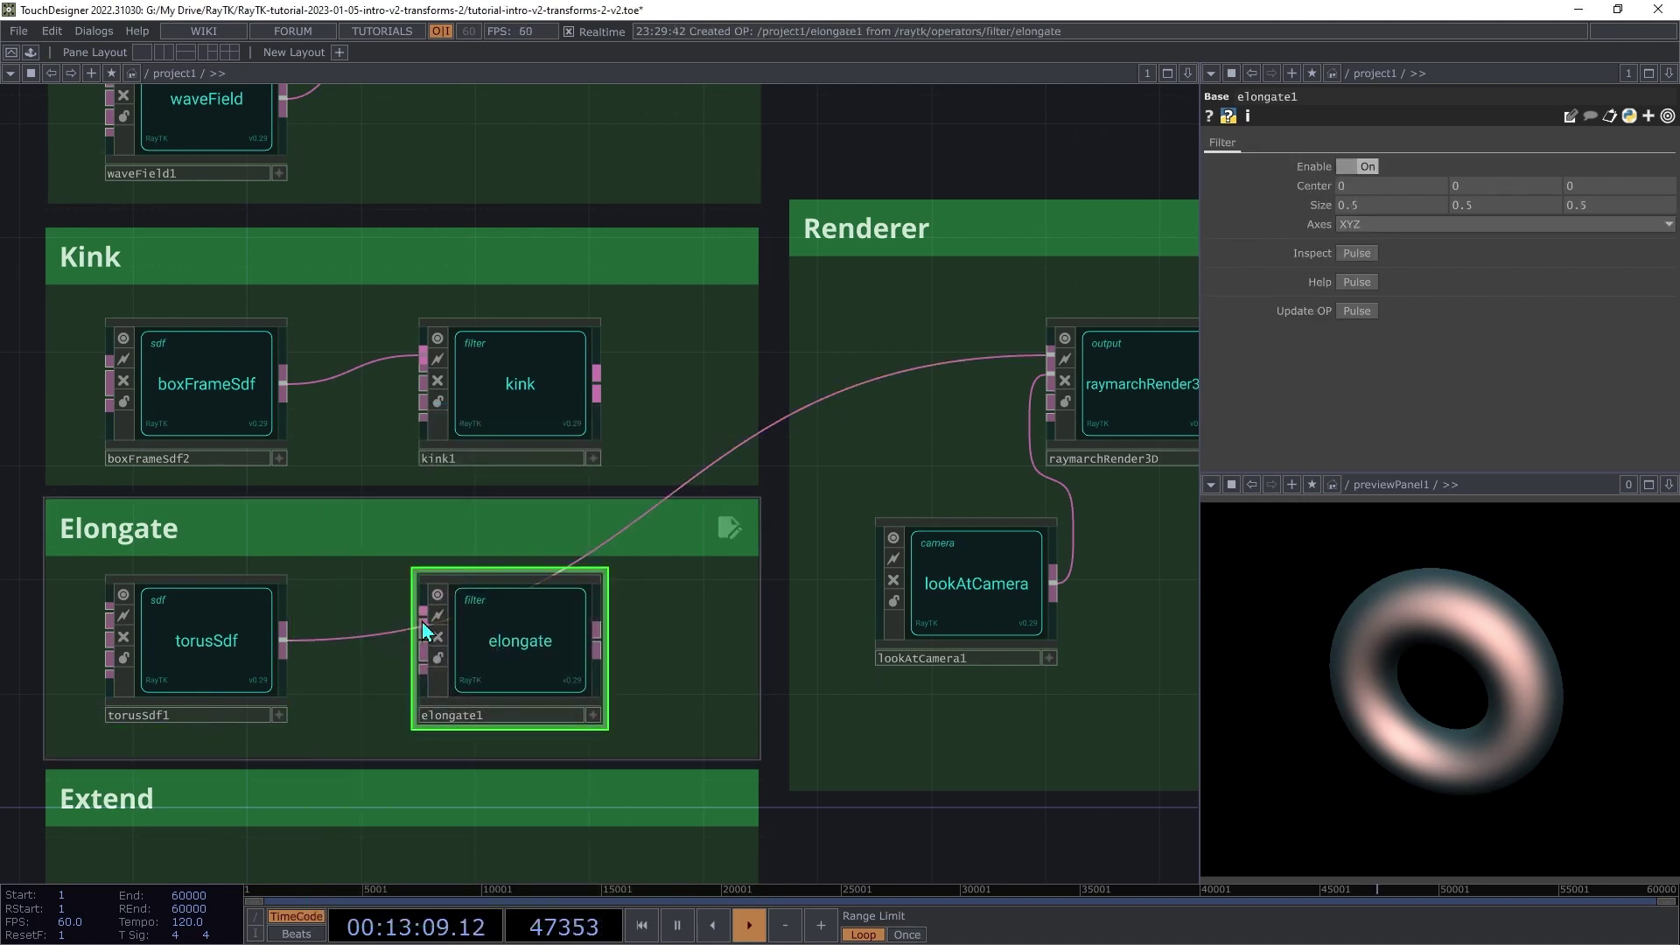
drag(424, 621, 282, 638)
drag(598, 648, 650, 518)
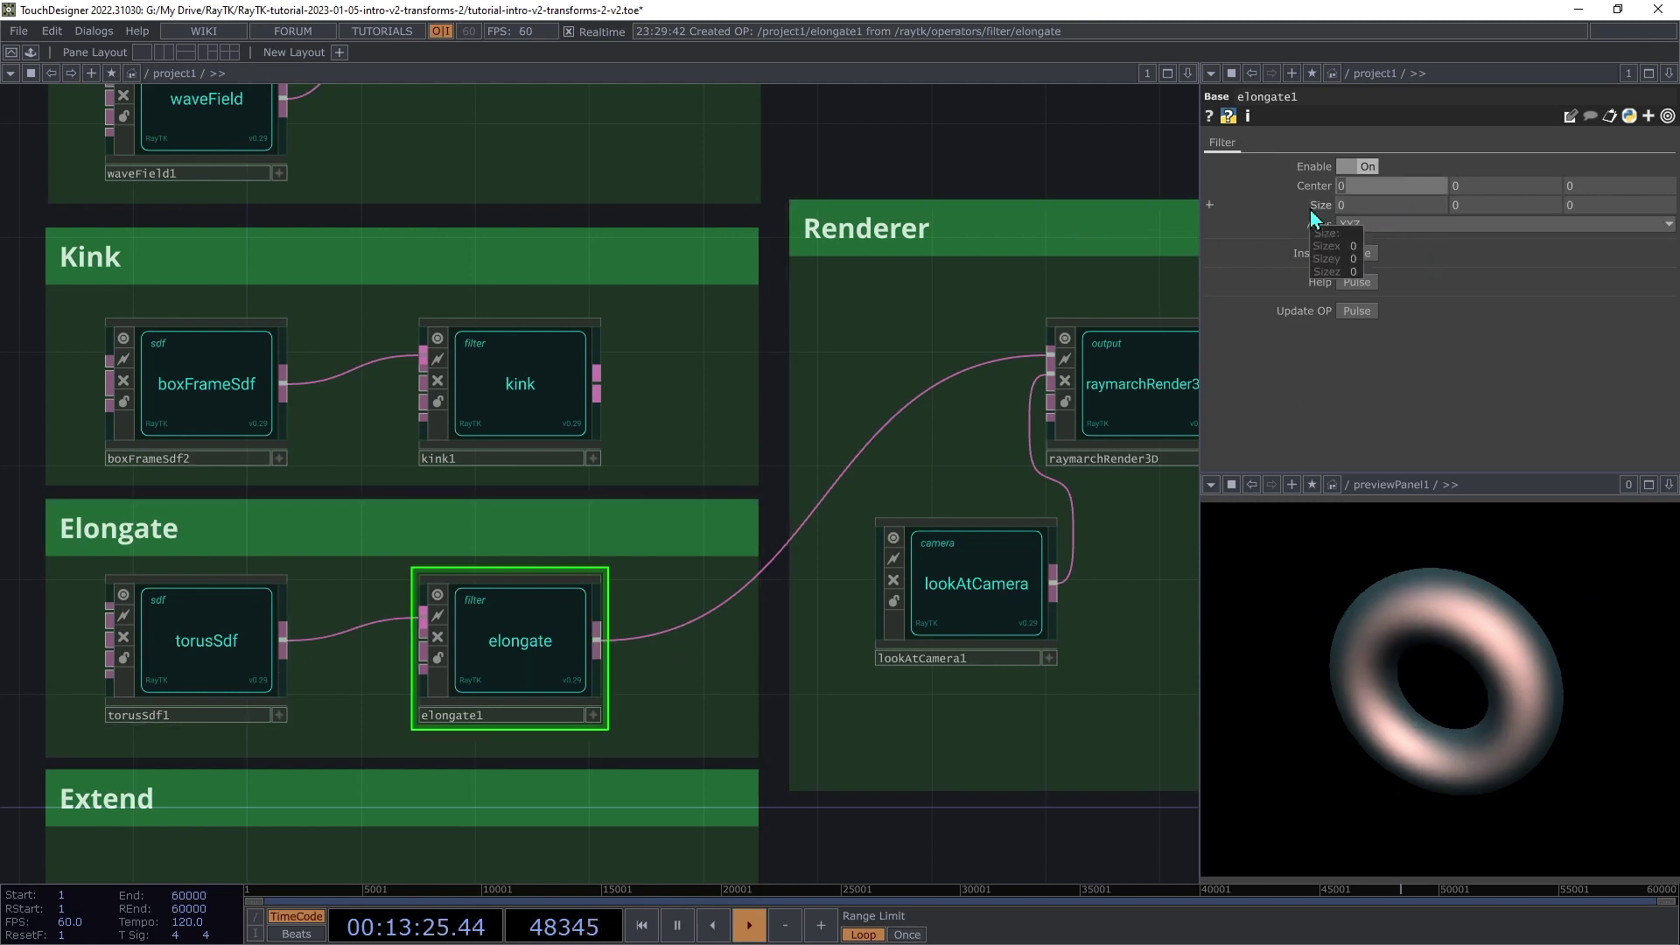
Step: Tune elongate1 to Center -0.2, 0, 0 and Size 0.7, 0.4, 0.3 with value ladders
mouse_move(1358, 209)
mouse_down()
mouse_move(1409, 208)
mouse_move(1359, 182)
mouse_up()
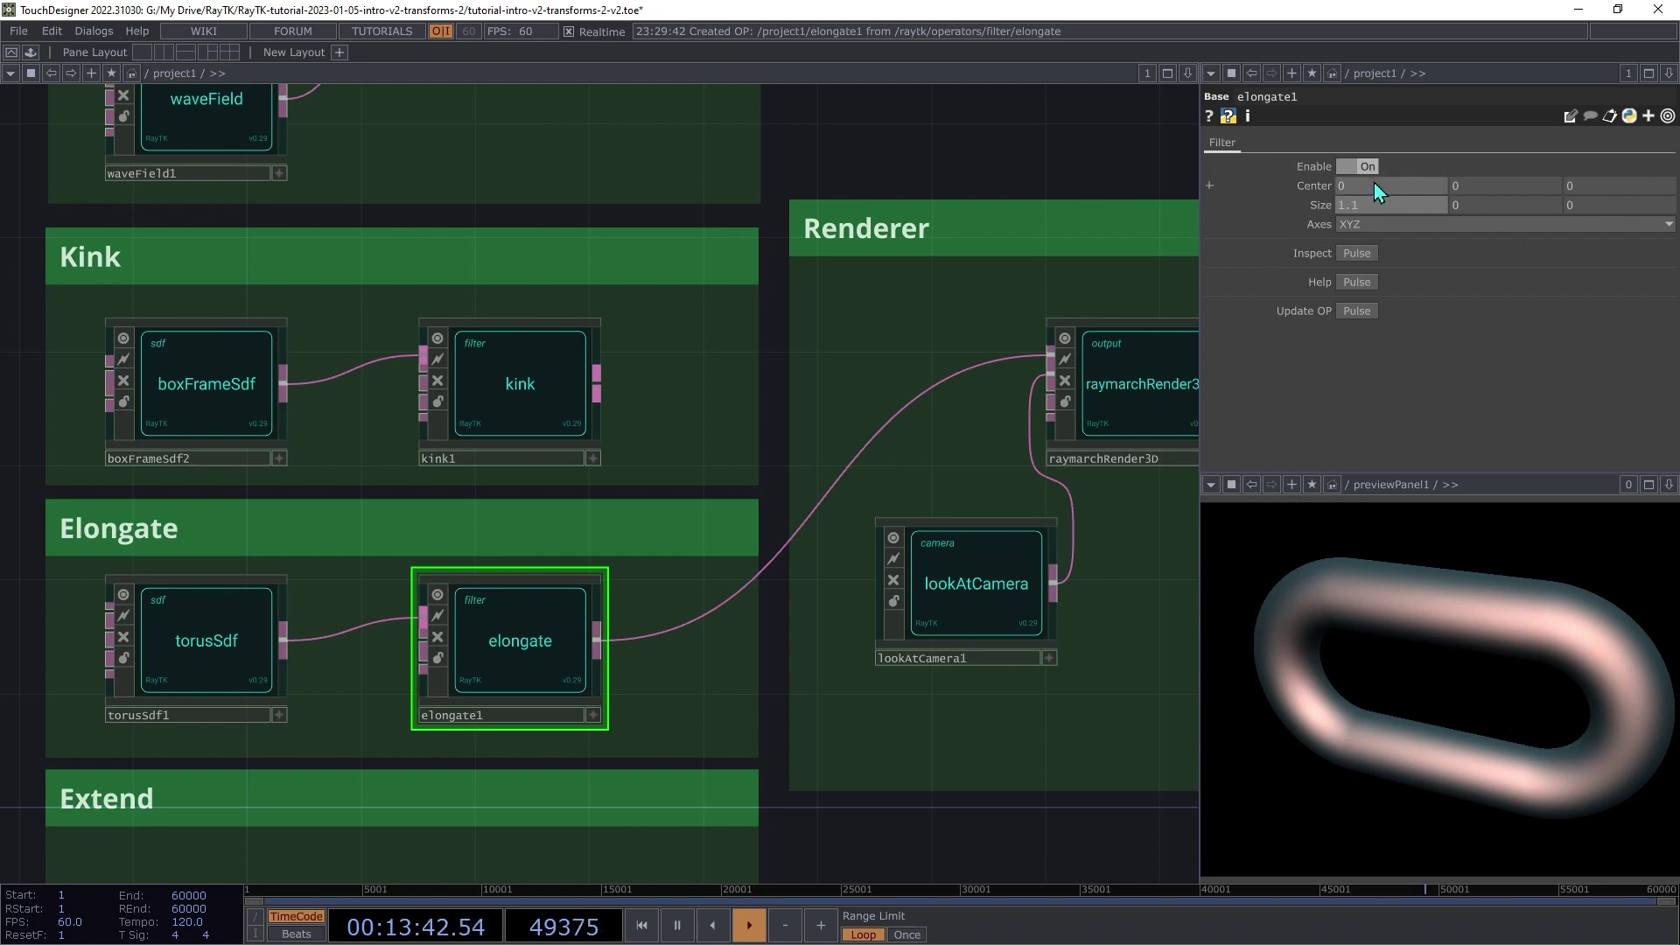
mouse_move(1369, 186)
middle_down()
mouse_move(1400, 185)
mouse_move(1369, 186)
mouse_move(1391, 166)
mouse_move(1373, 157)
mouse_move(1348, 184)
mouse_move(1374, 155)
middle_up()
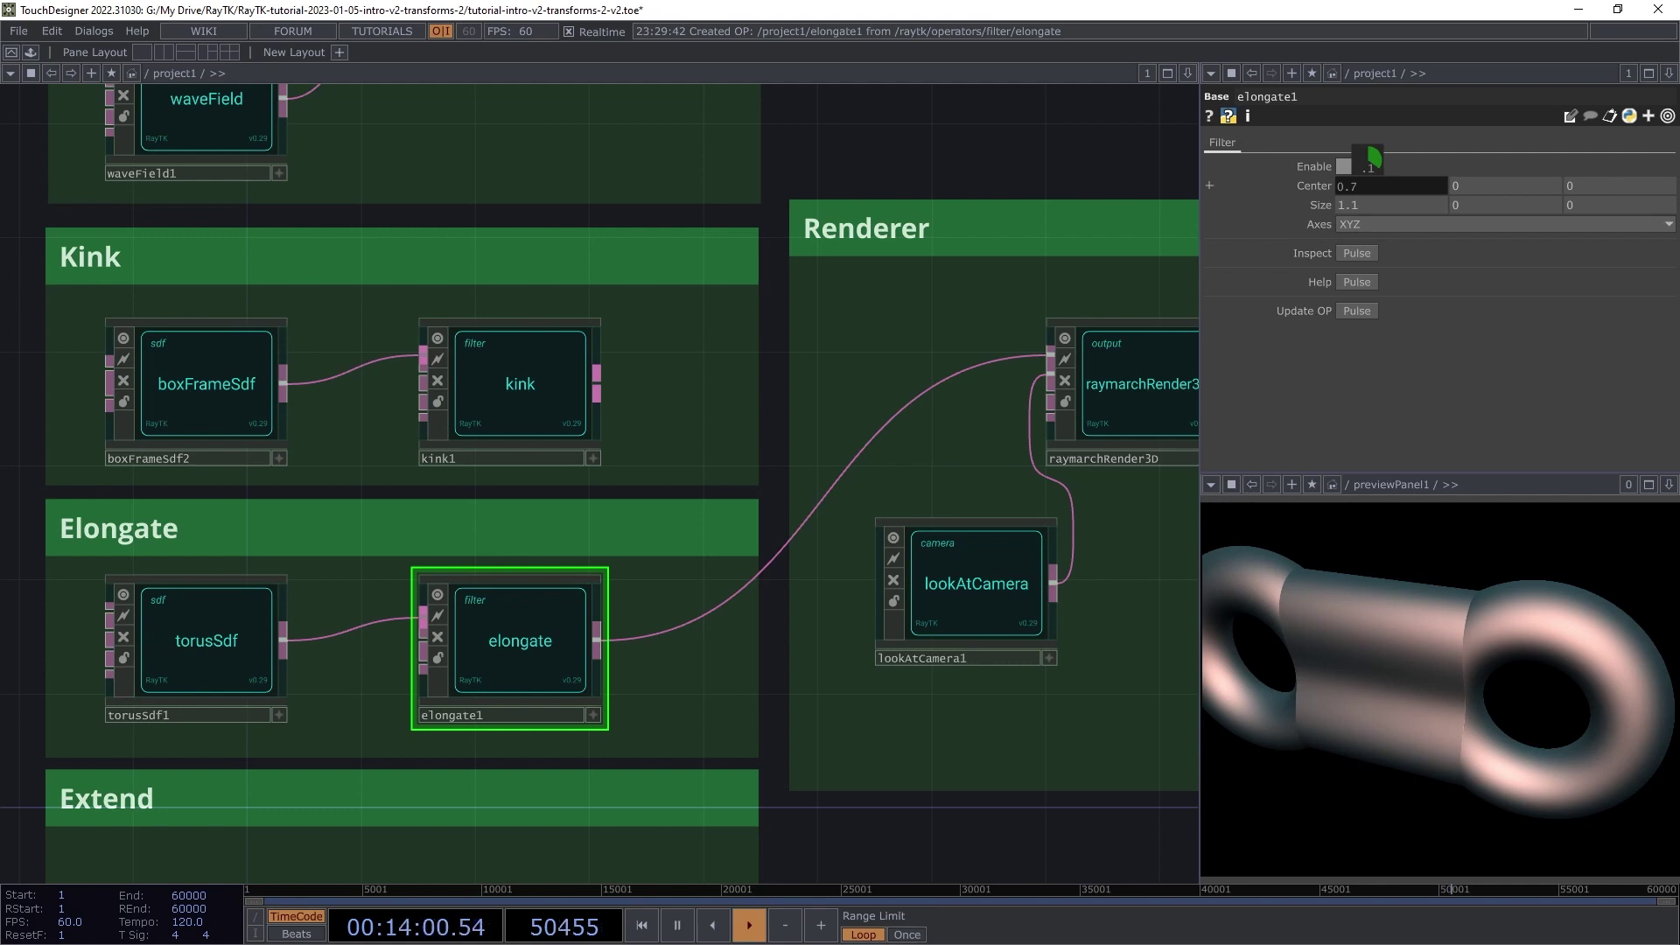
mouse_move(1374, 157)
middle_down()
mouse_move(1339, 158)
mouse_move(1363, 152)
middle_up()
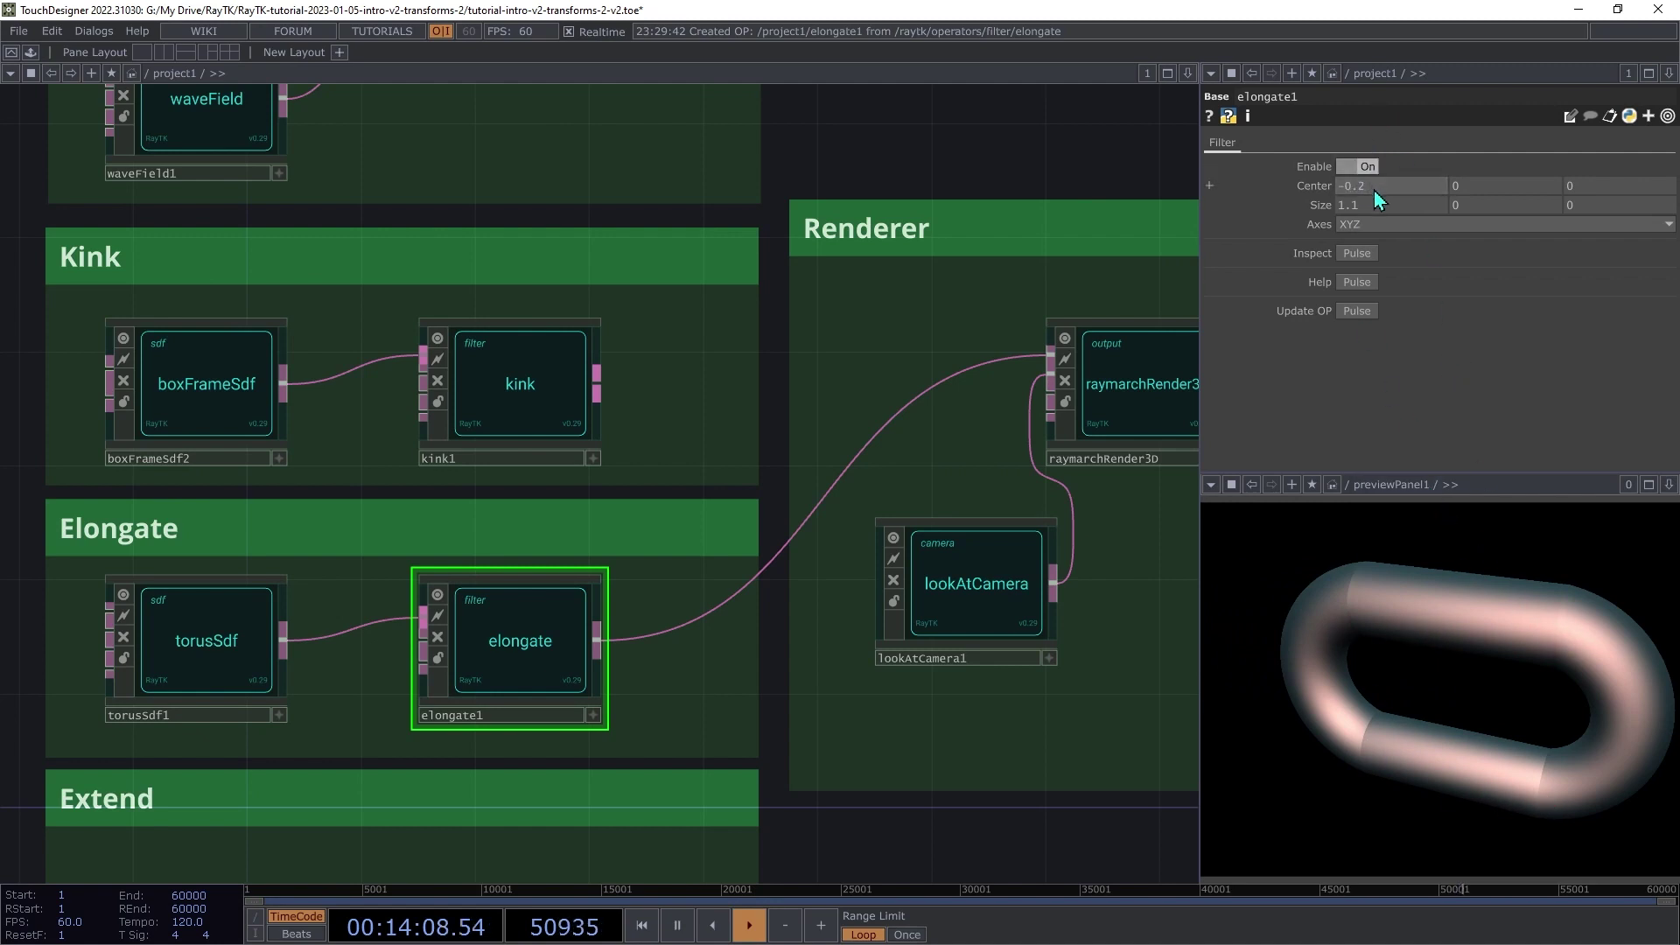
mouse_move(1372, 186)
middle_down()
mouse_move(1365, 166)
mouse_move(1382, 166)
middle_up()
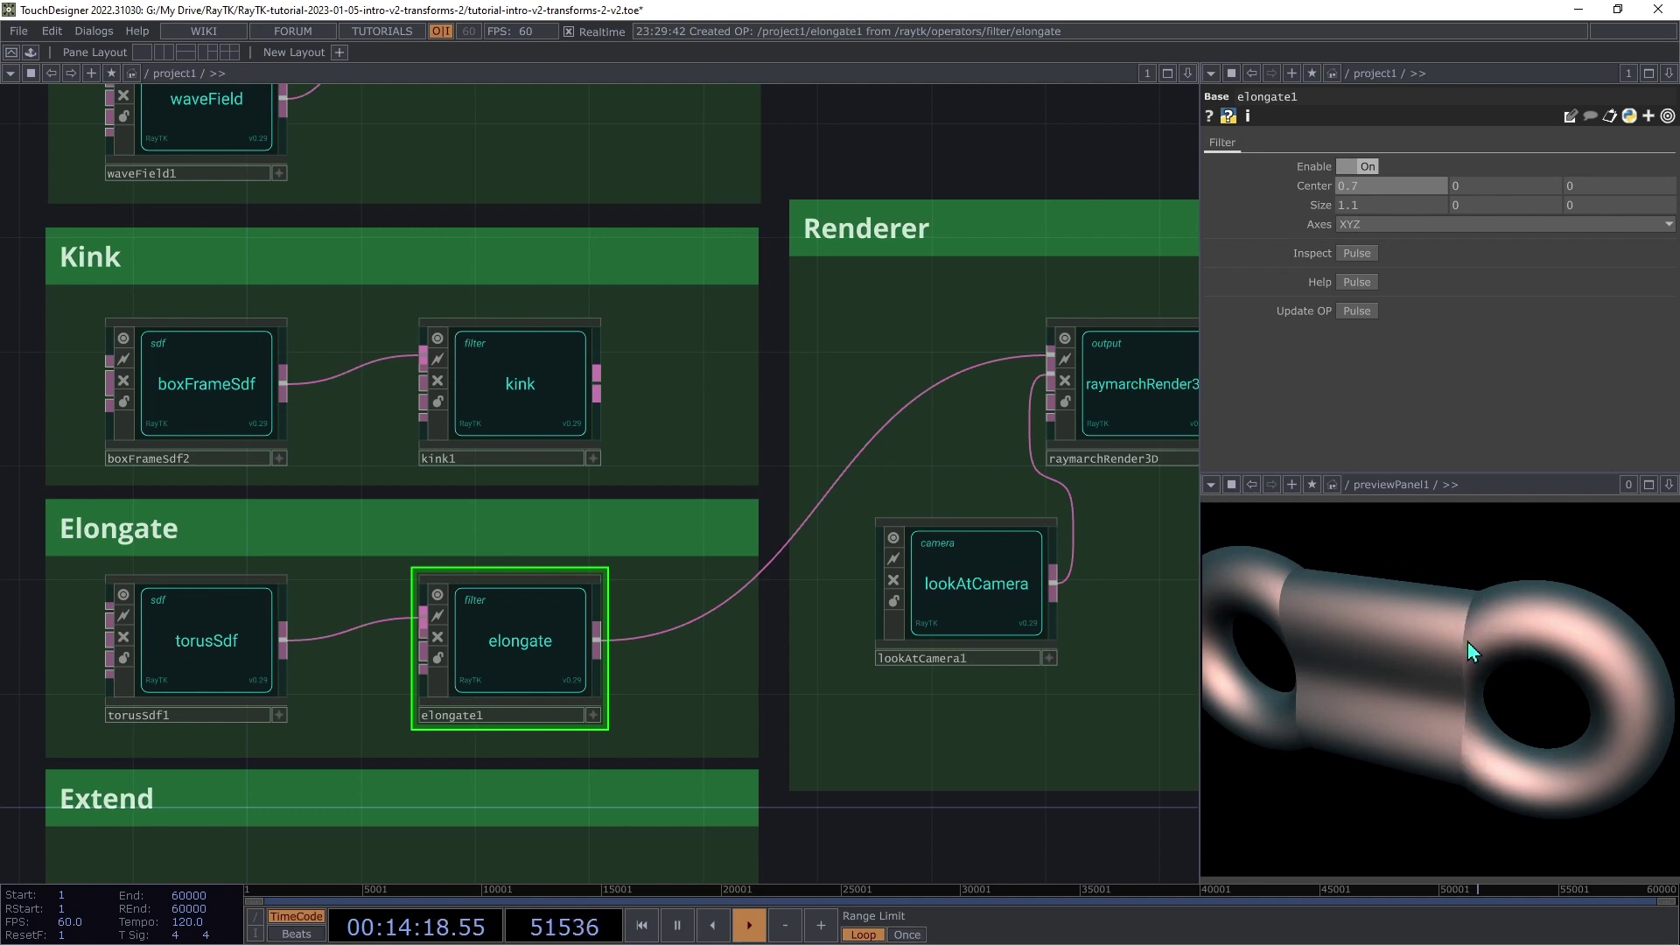
middle_drag(1391, 186, 1468, 194)
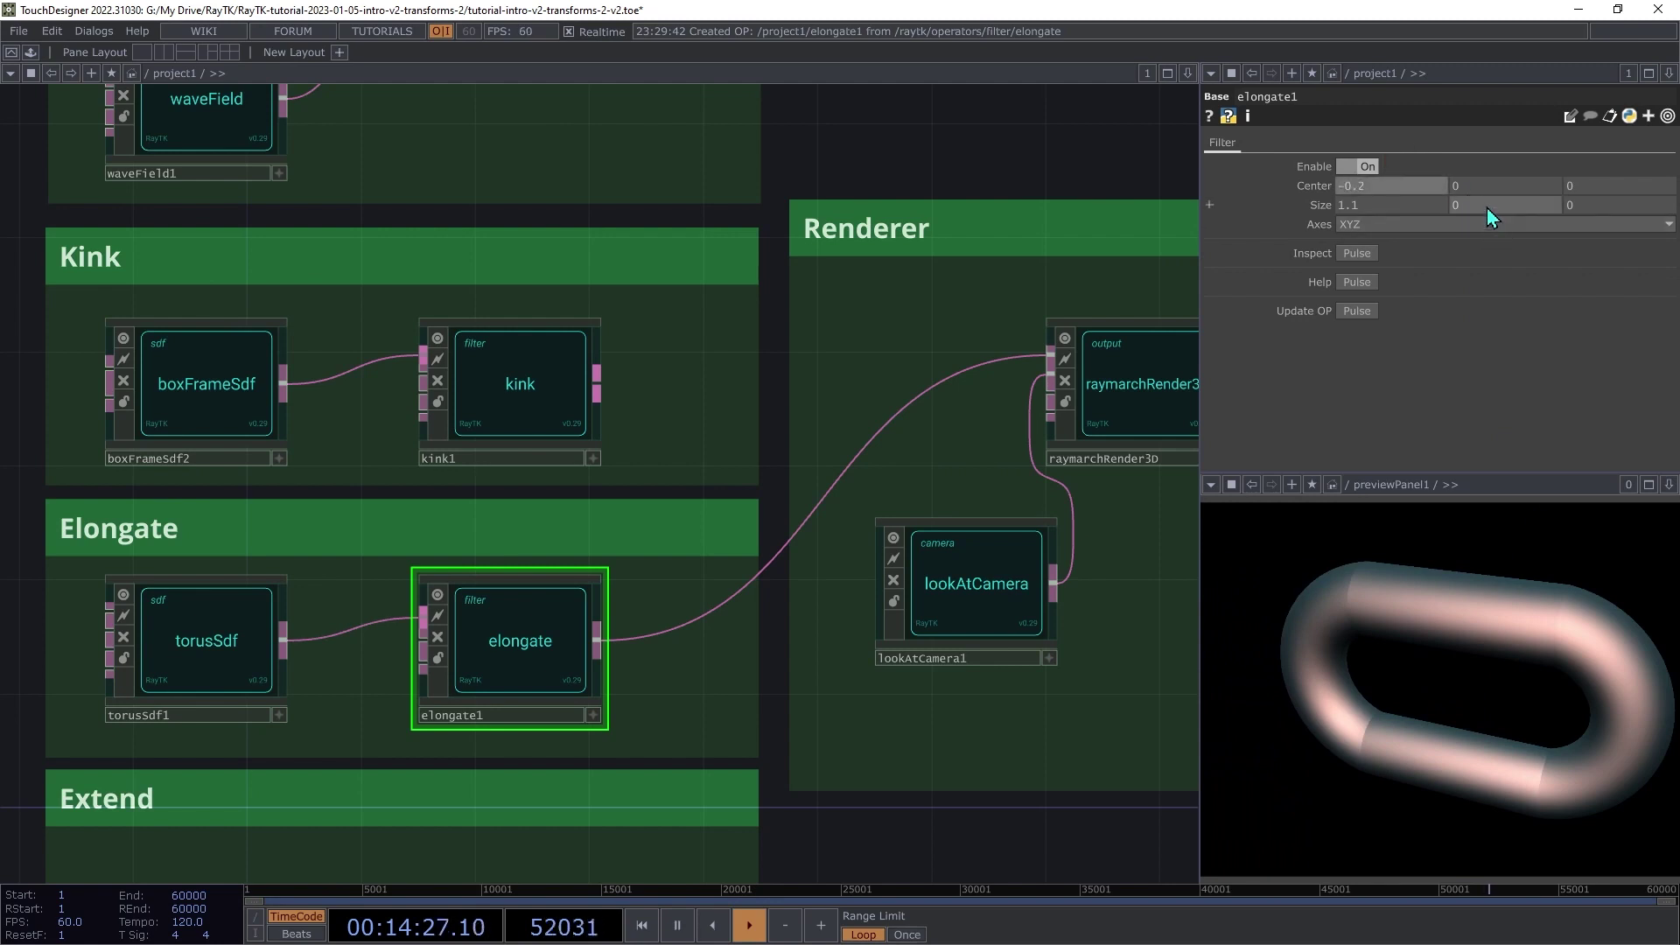
middle_drag(1472, 204, 1475, 175)
middle_drag(1580, 206, 1592, 186)
middle_drag(1398, 187, 1391, 168)
middle_drag(1384, 206, 1376, 180)
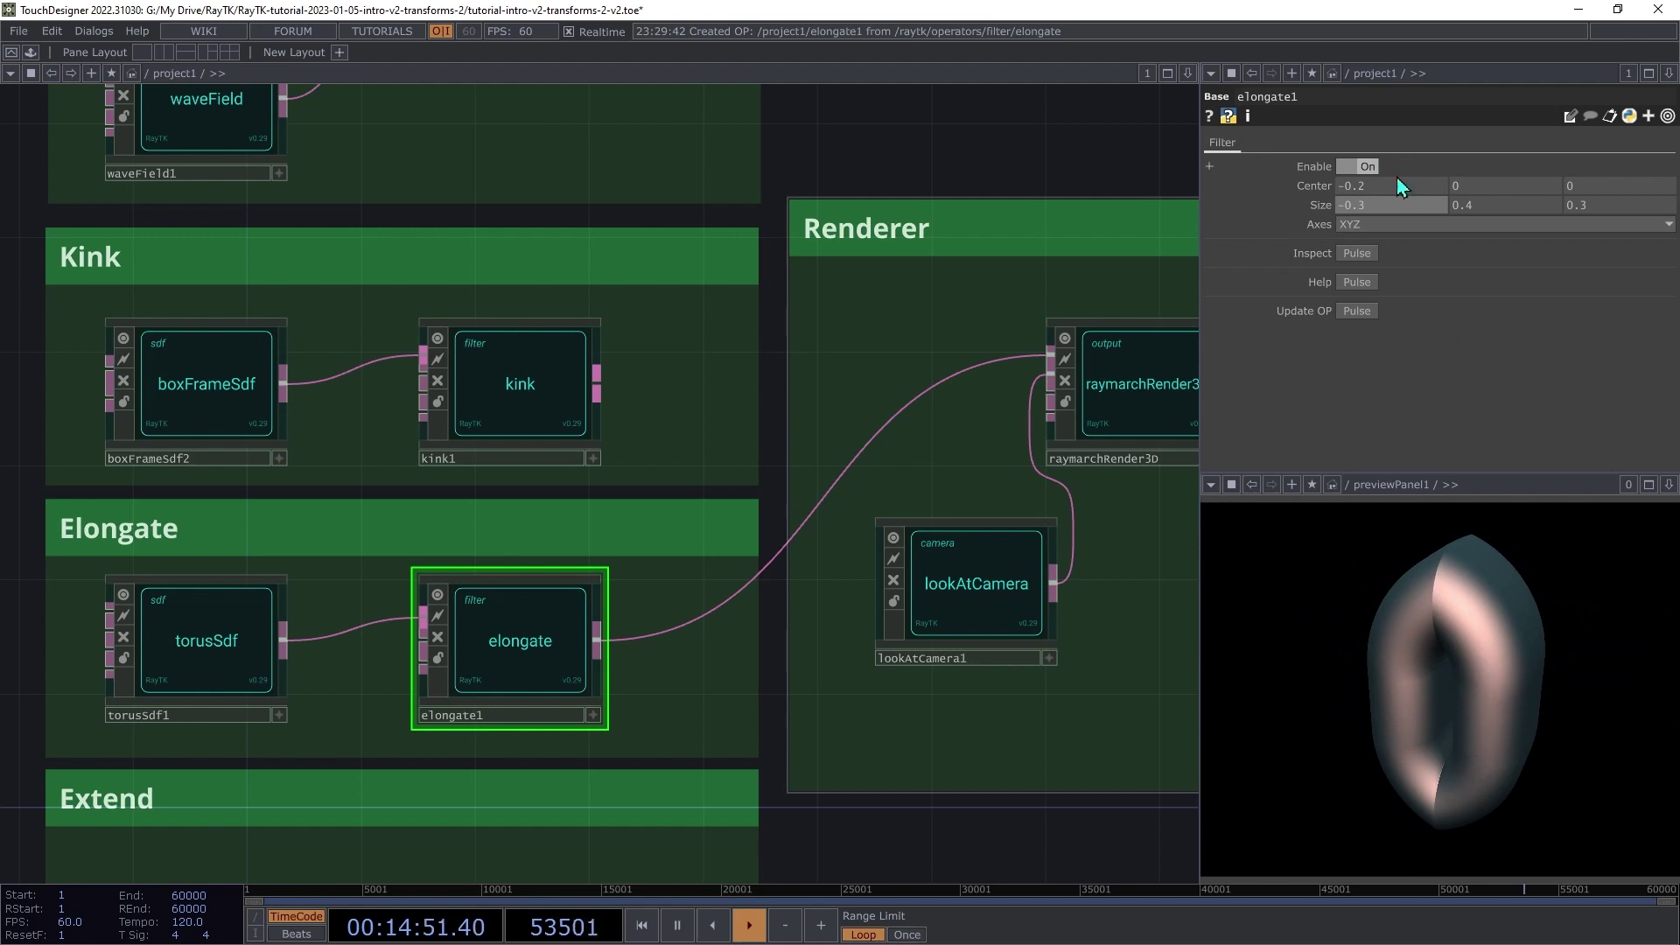
middle_drag(1388, 212, 1426, 179)
Step: Place a second torusSdf in the Extend box and connect it to the renderer
scroll(217, 805, down, 5)
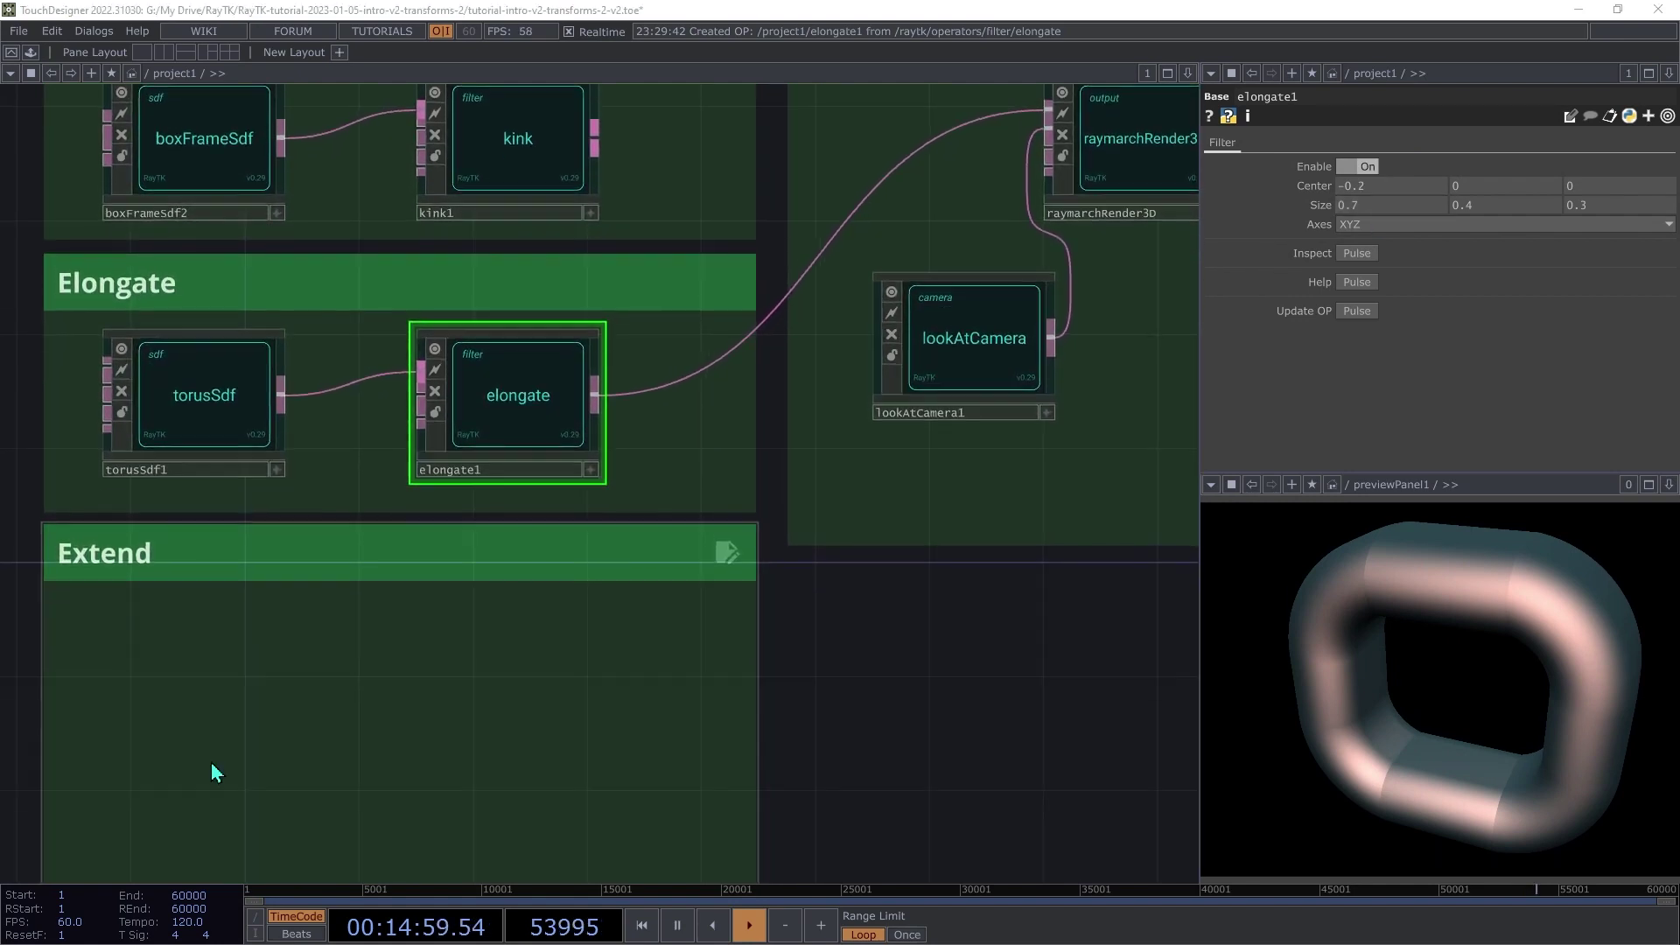
drag(217, 805, 207, 675)
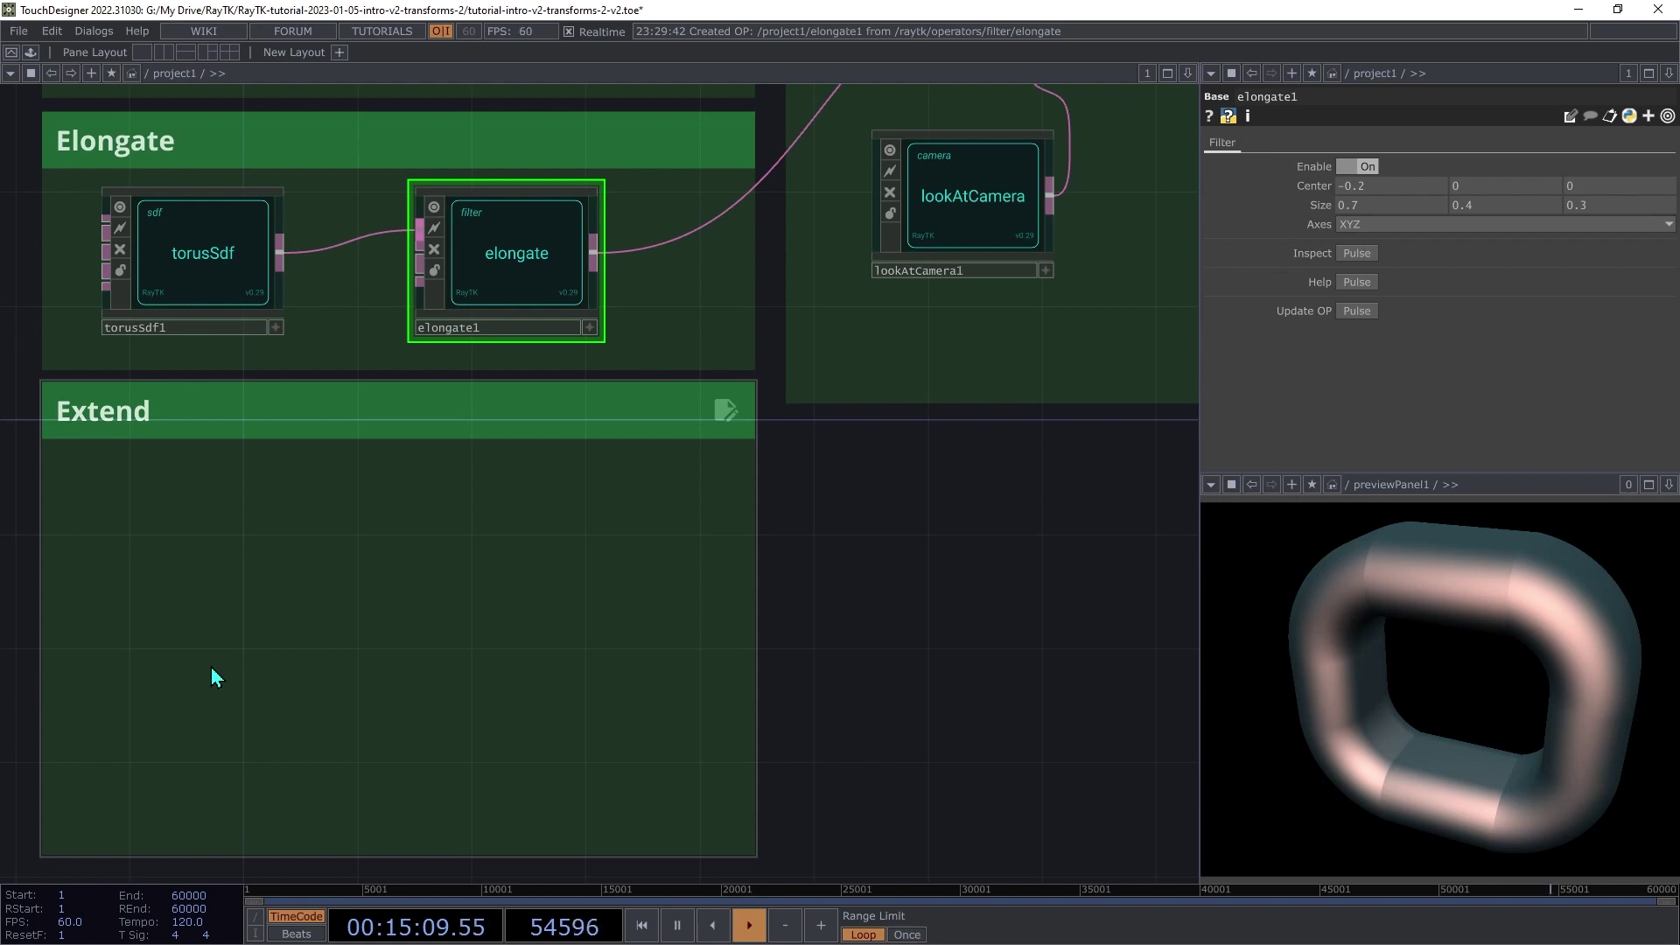
key(alt+r)
text(to)
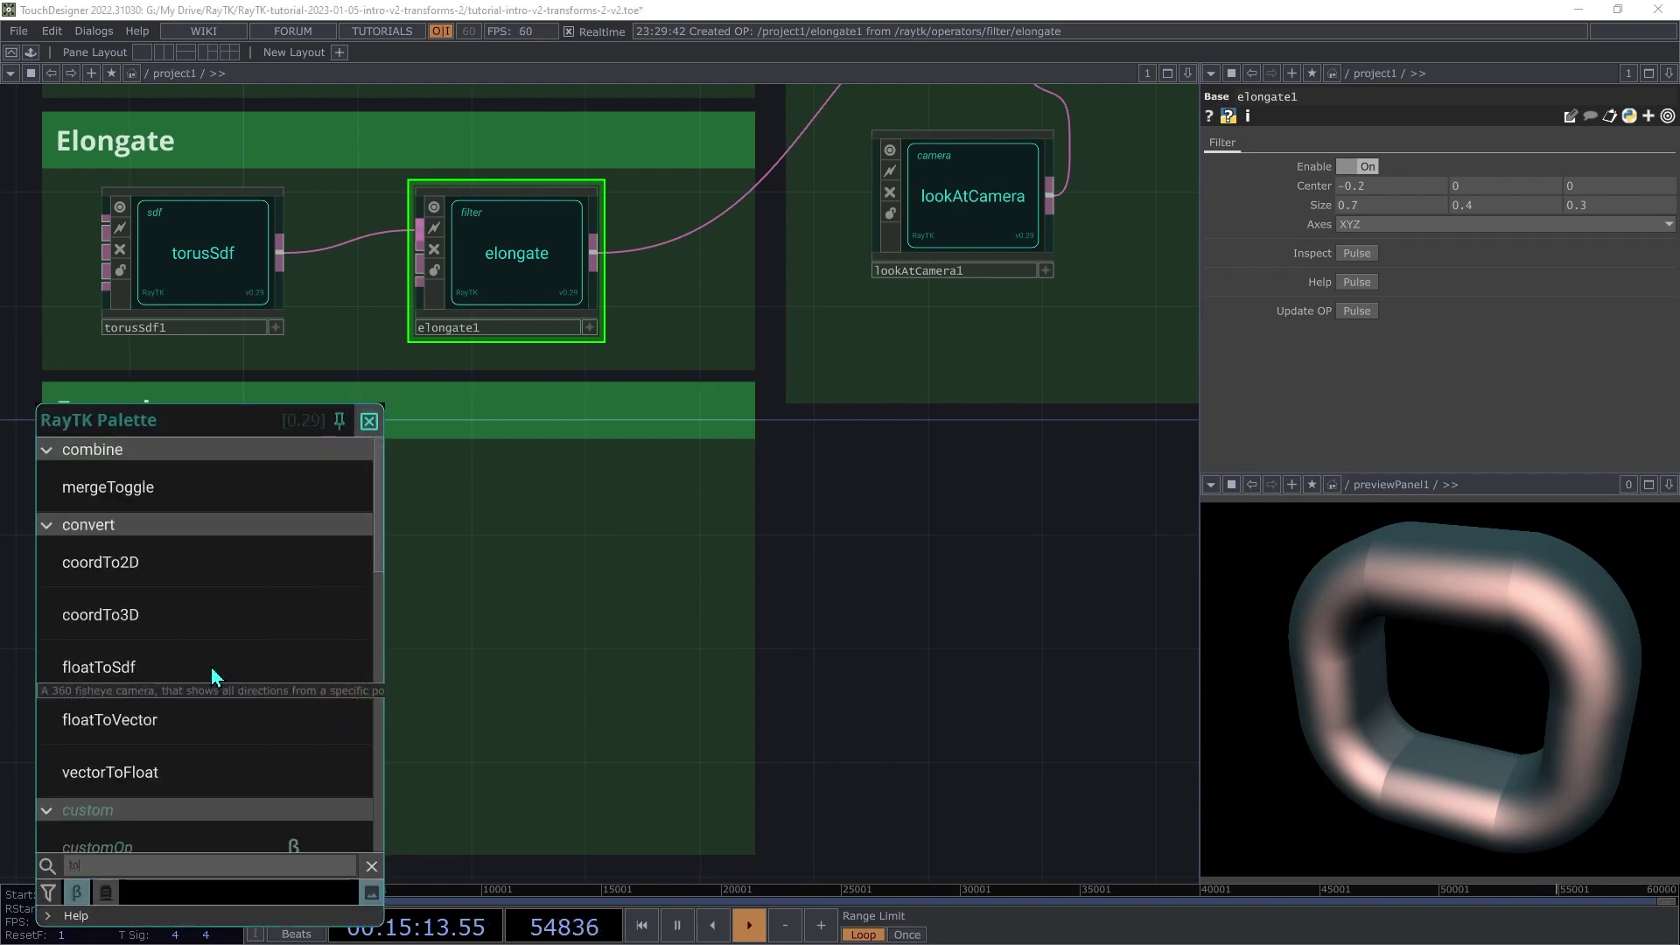
text(rus)
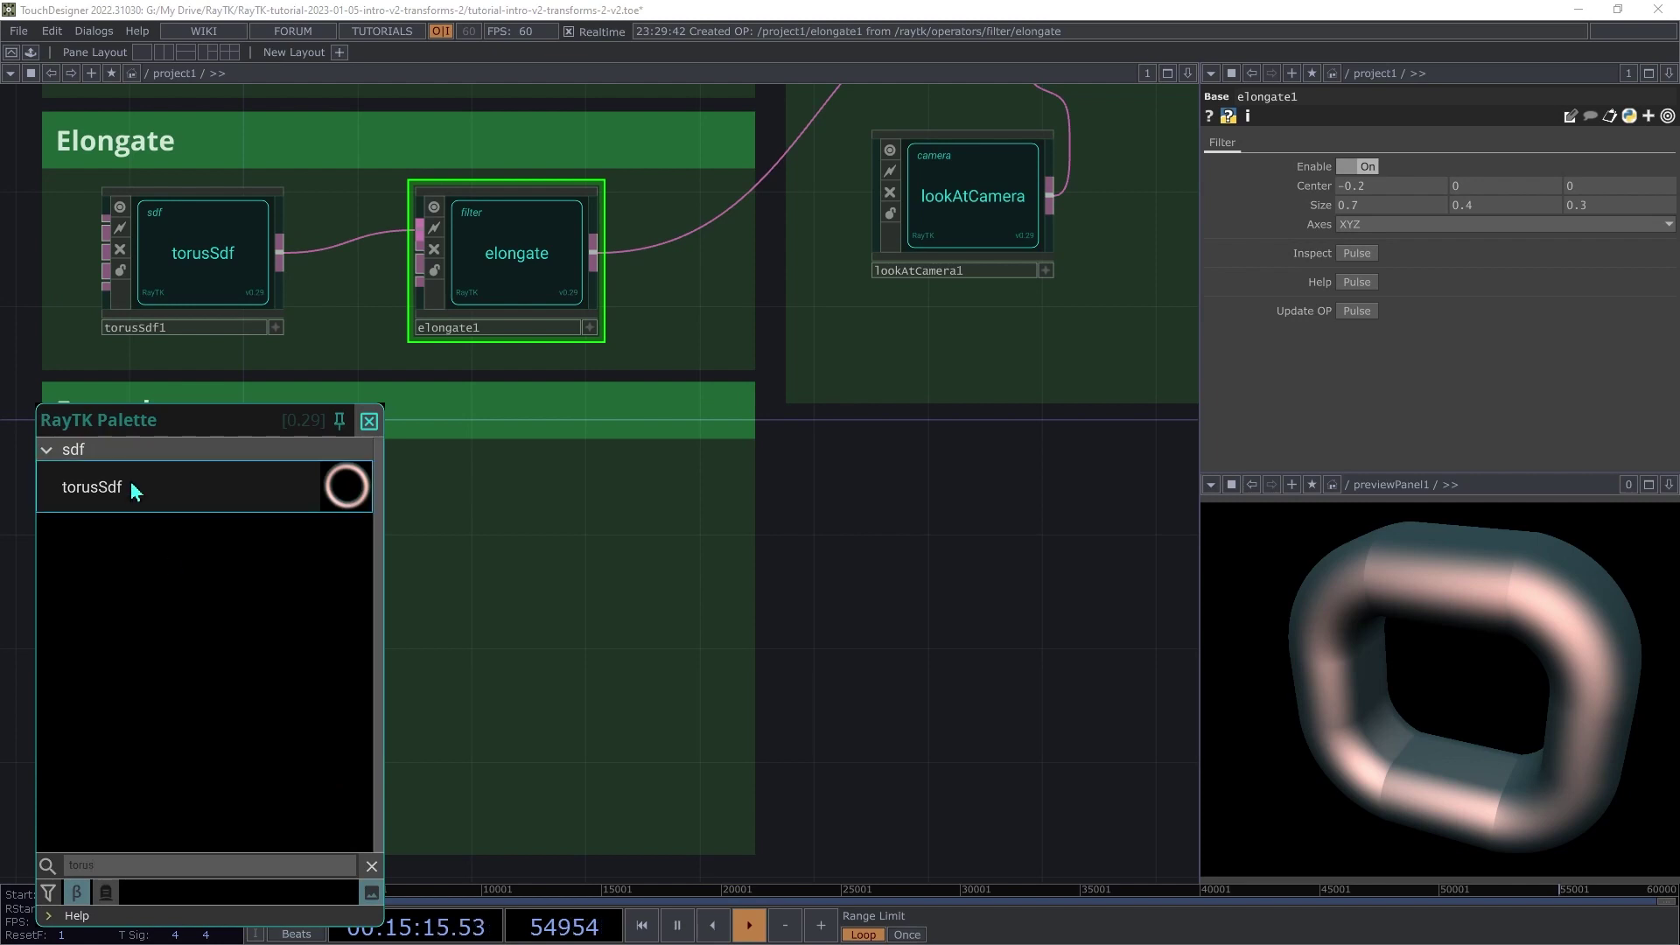
click(135, 516)
drag(554, 499, 188, 598)
click(188, 598)
drag(280, 564, 688, 254)
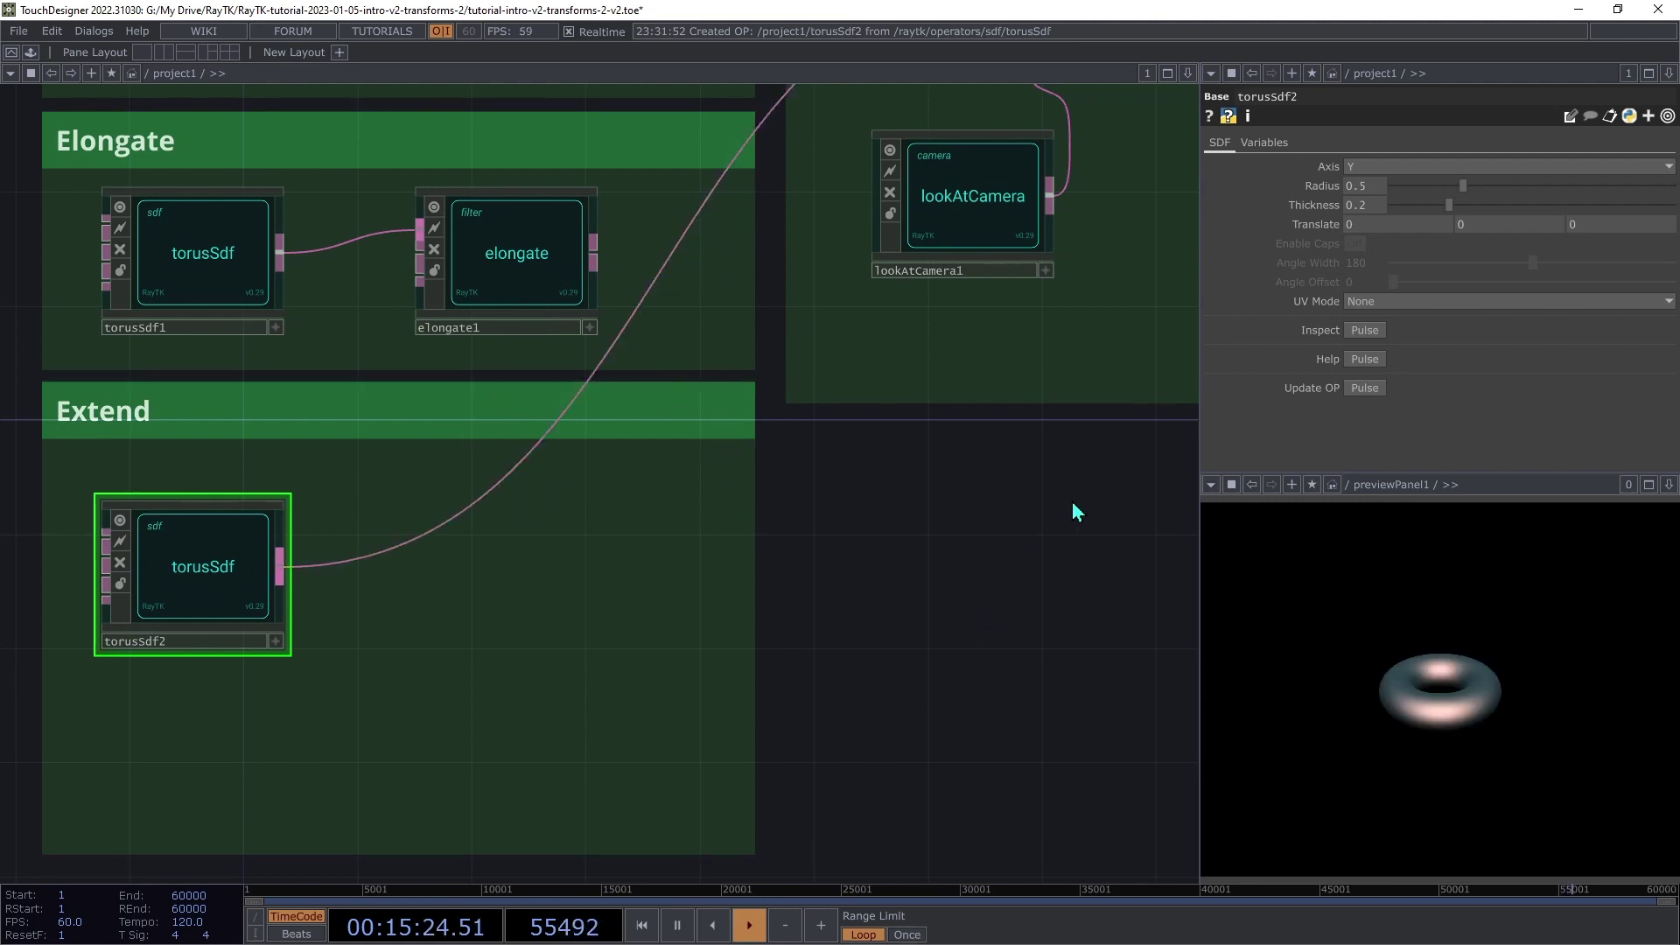
Step: Set torusSdf2's Radius to 1, keeping the default thickness
click(1363, 185)
text(1)
key(Tab)
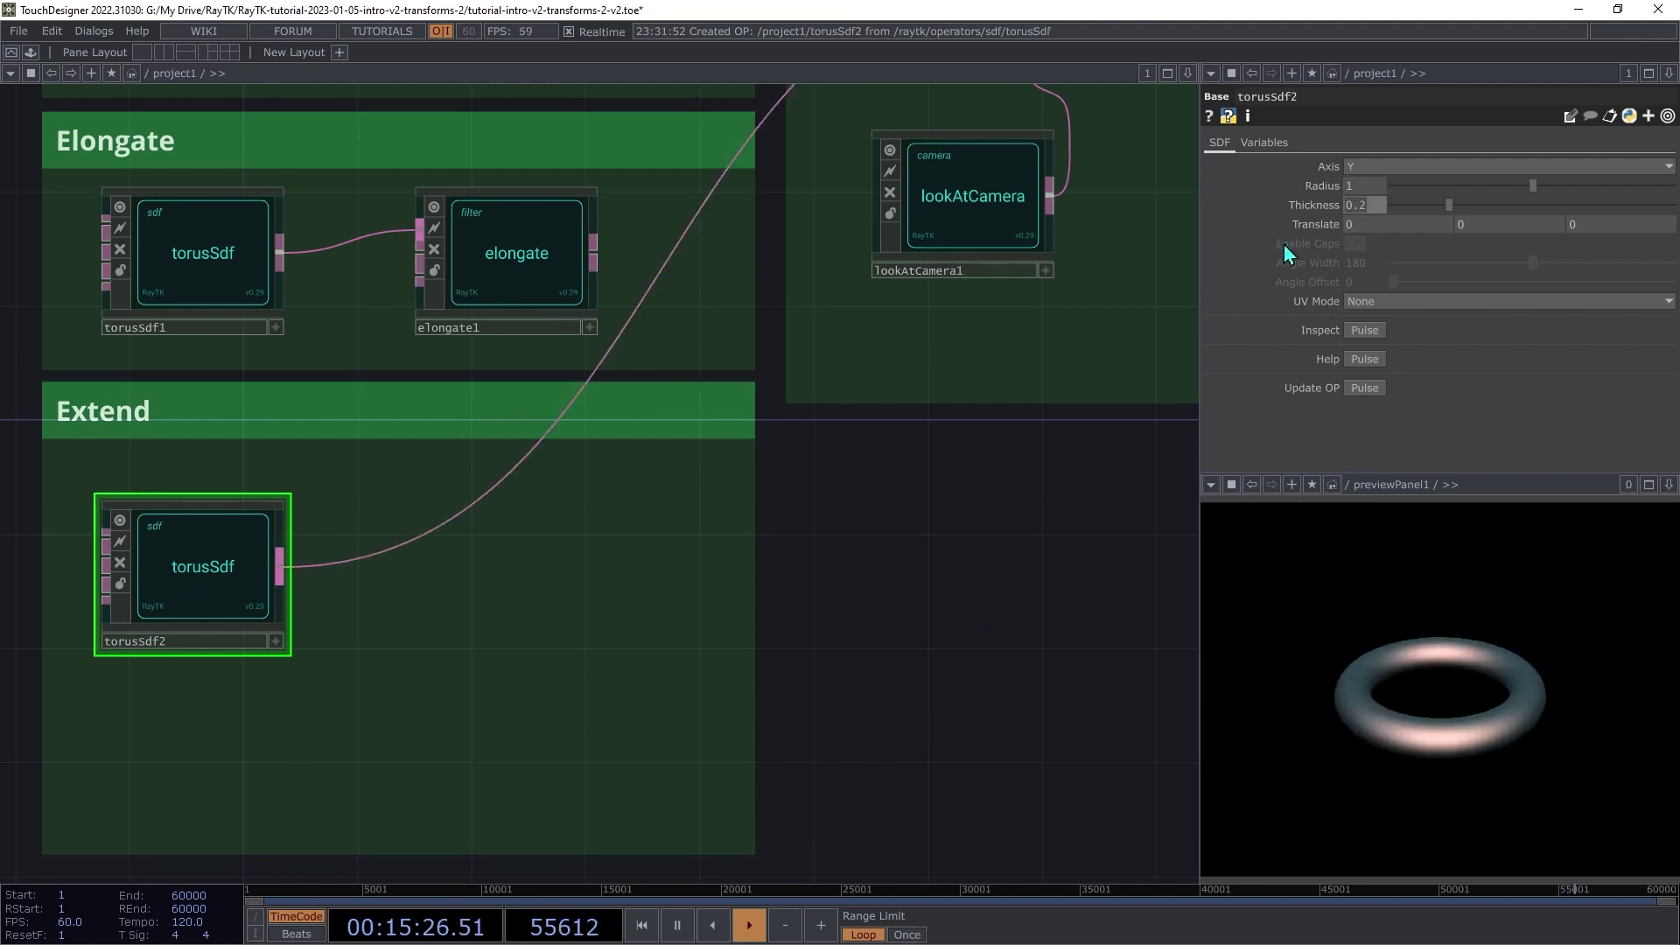
click(569, 644)
Step: Add extend1 after torusSdf2 in the Extend box and route its output into lookAtCamera1
key(alt+r)
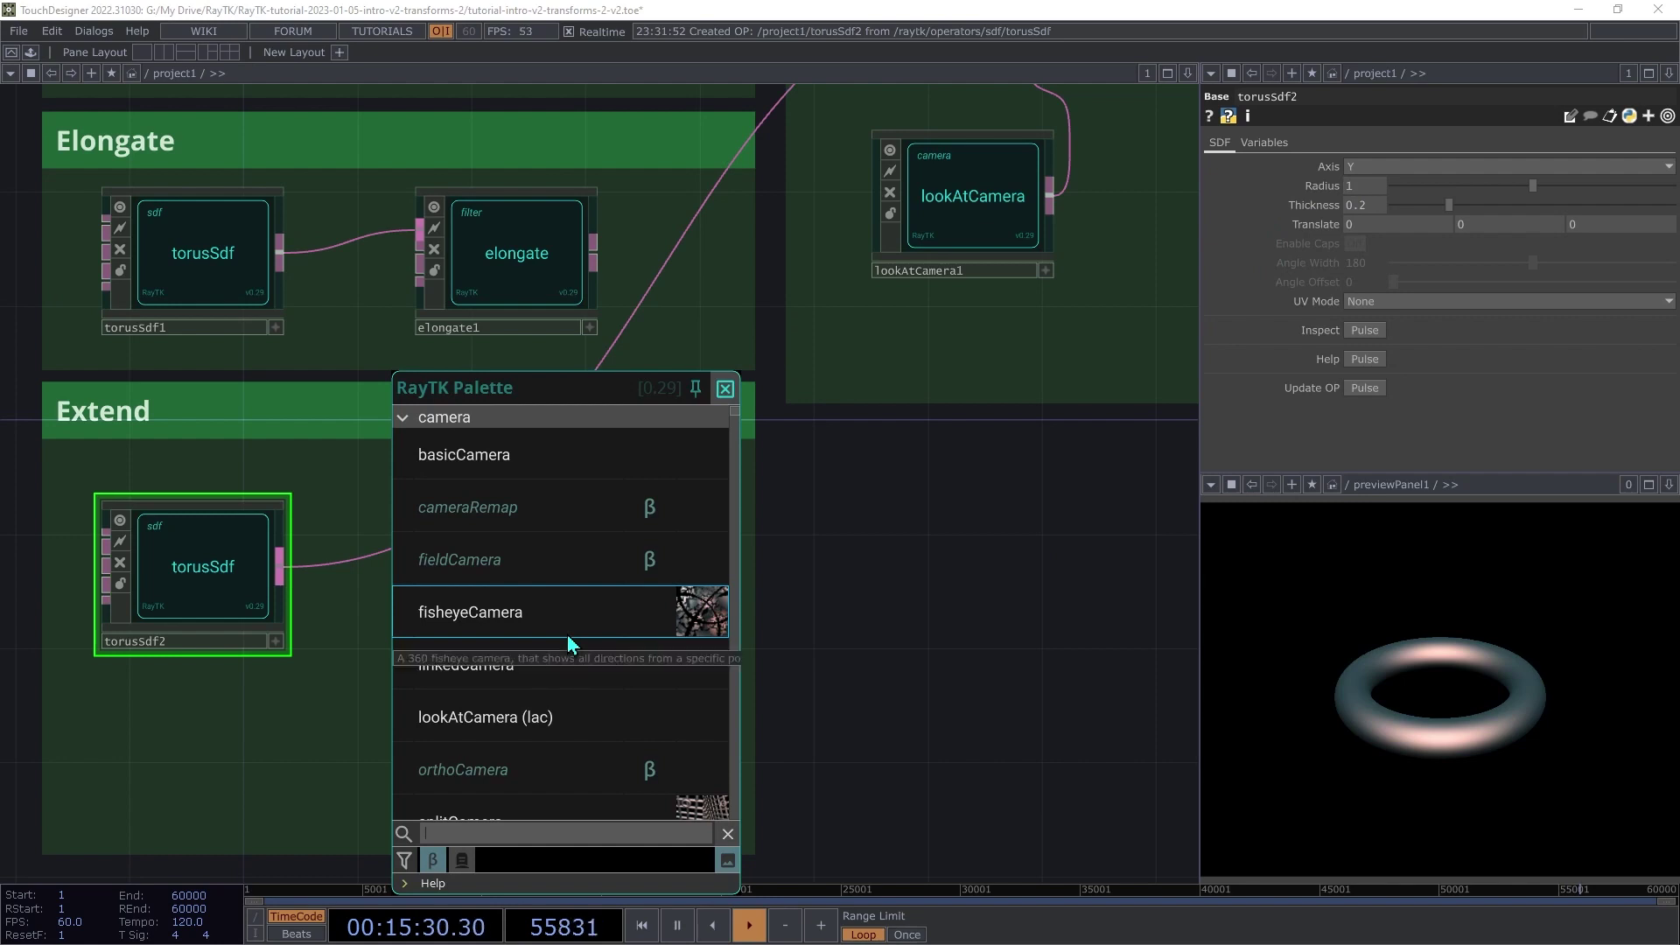
text(exte)
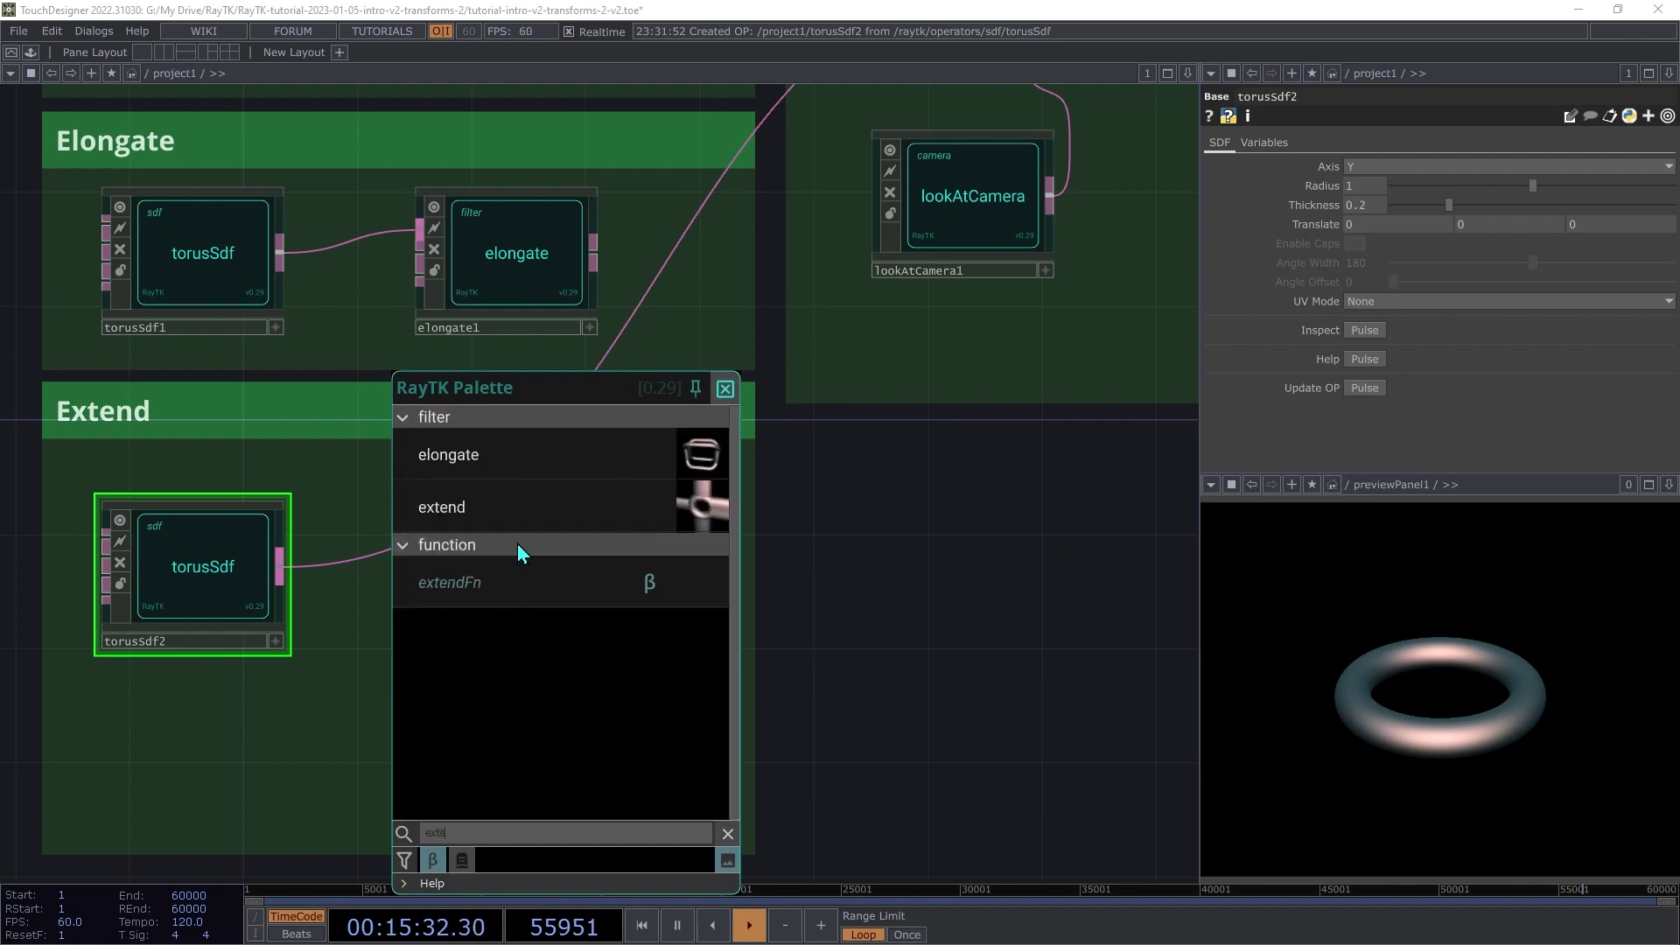
click(507, 506)
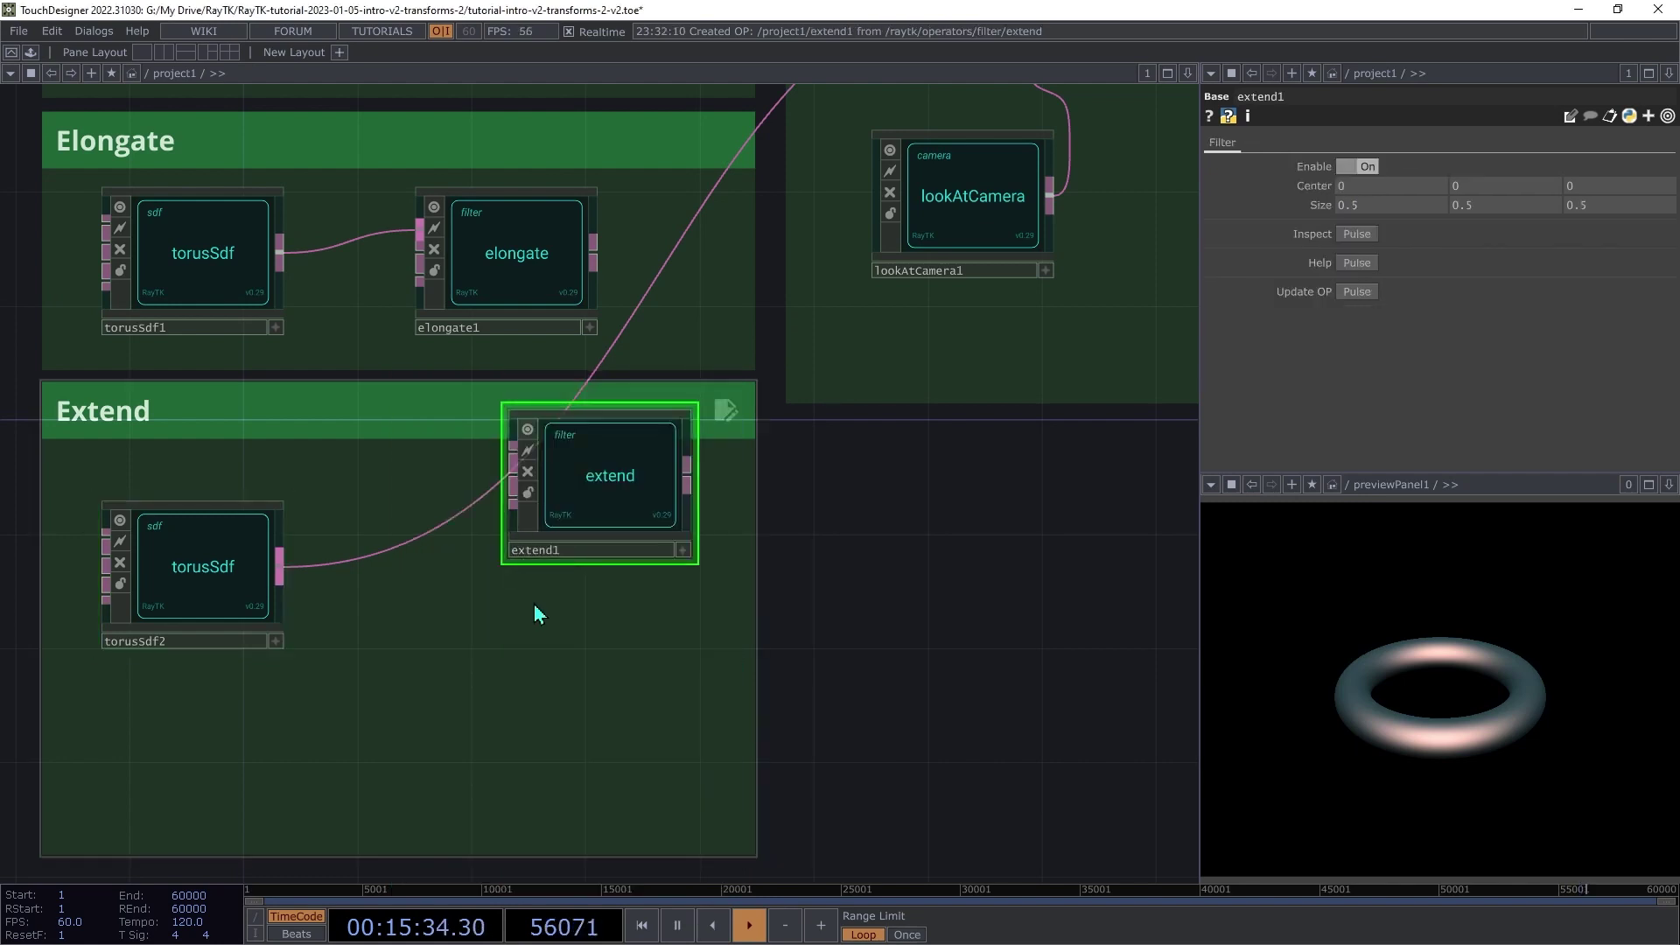
drag(665, 491, 562, 576)
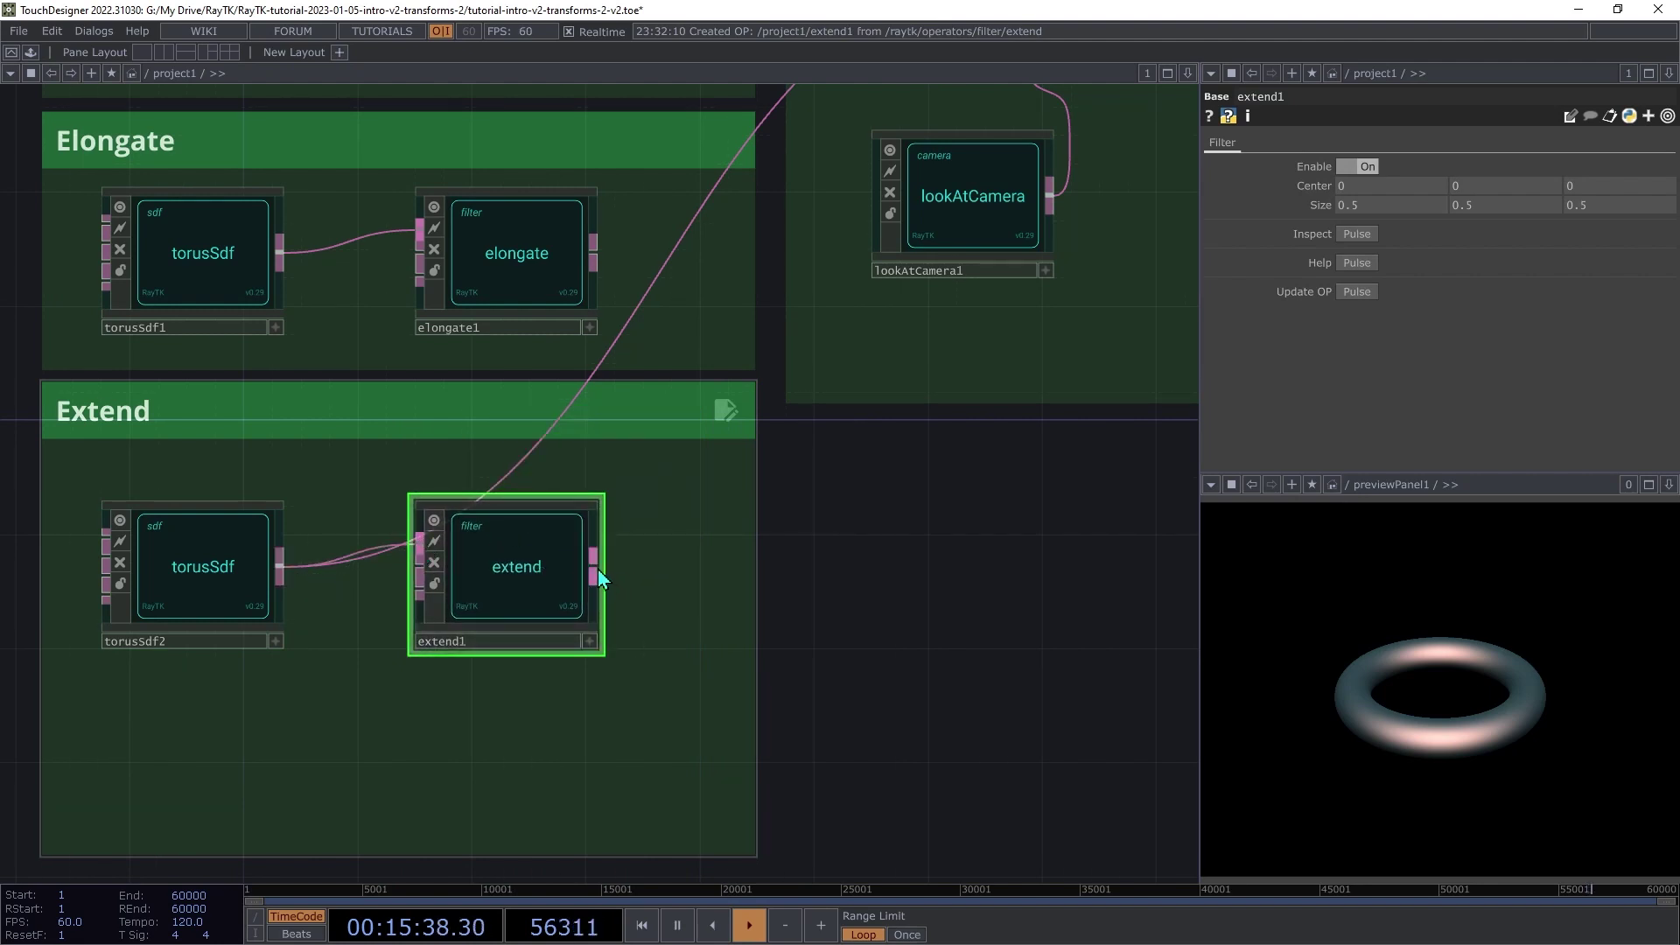
drag(595, 565, 553, 433)
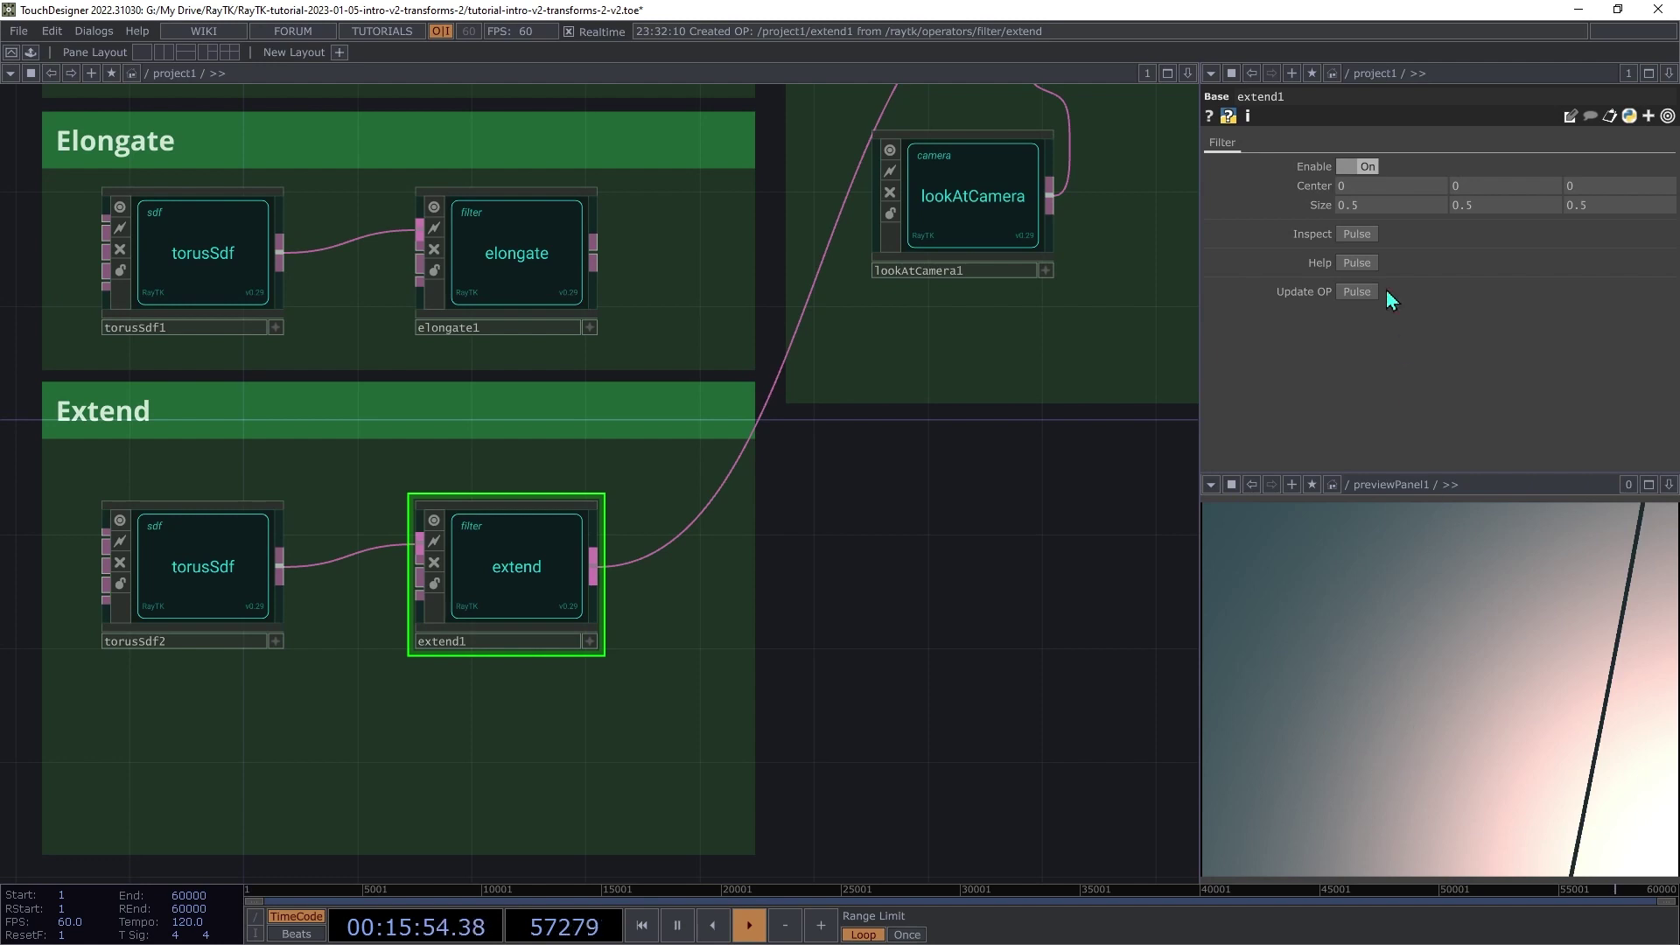
Step: Set extend1's Size to 3, 3, 3
text(3)
key(Tab)
text(3)
key(Tab)
text(3)
key(Tab)
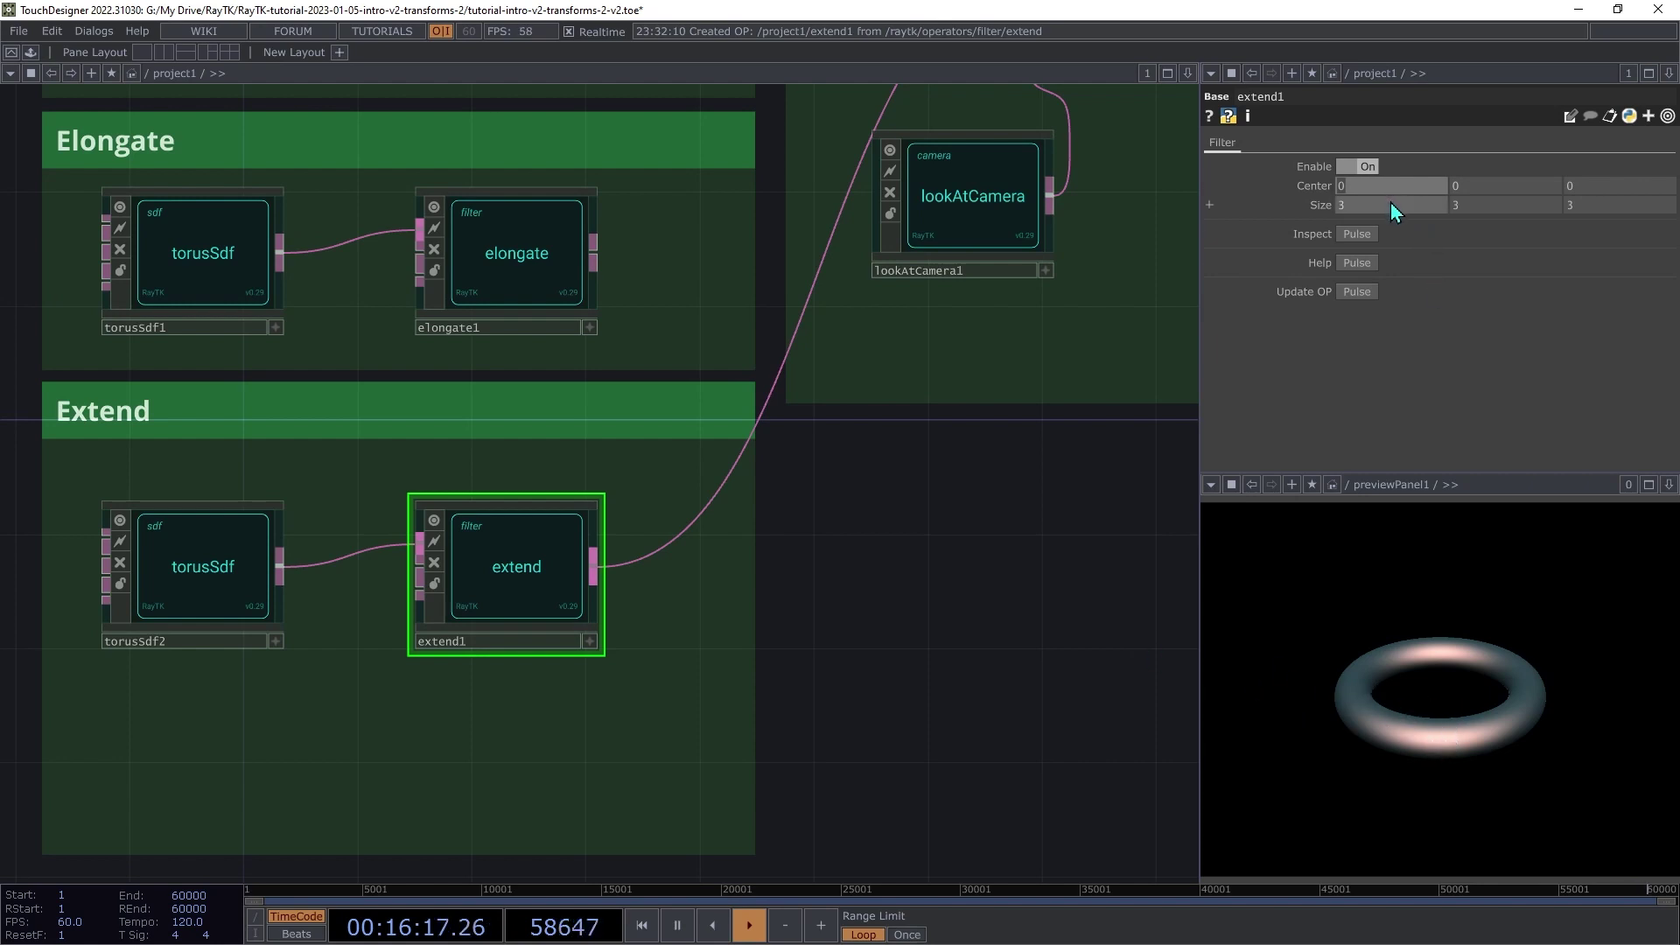
Step: Fine-tune extend1's Size to about 1.8, 3, 2.1 so the ring becomes a four-armed cross
middle_drag(1390, 203, 1273, 212)
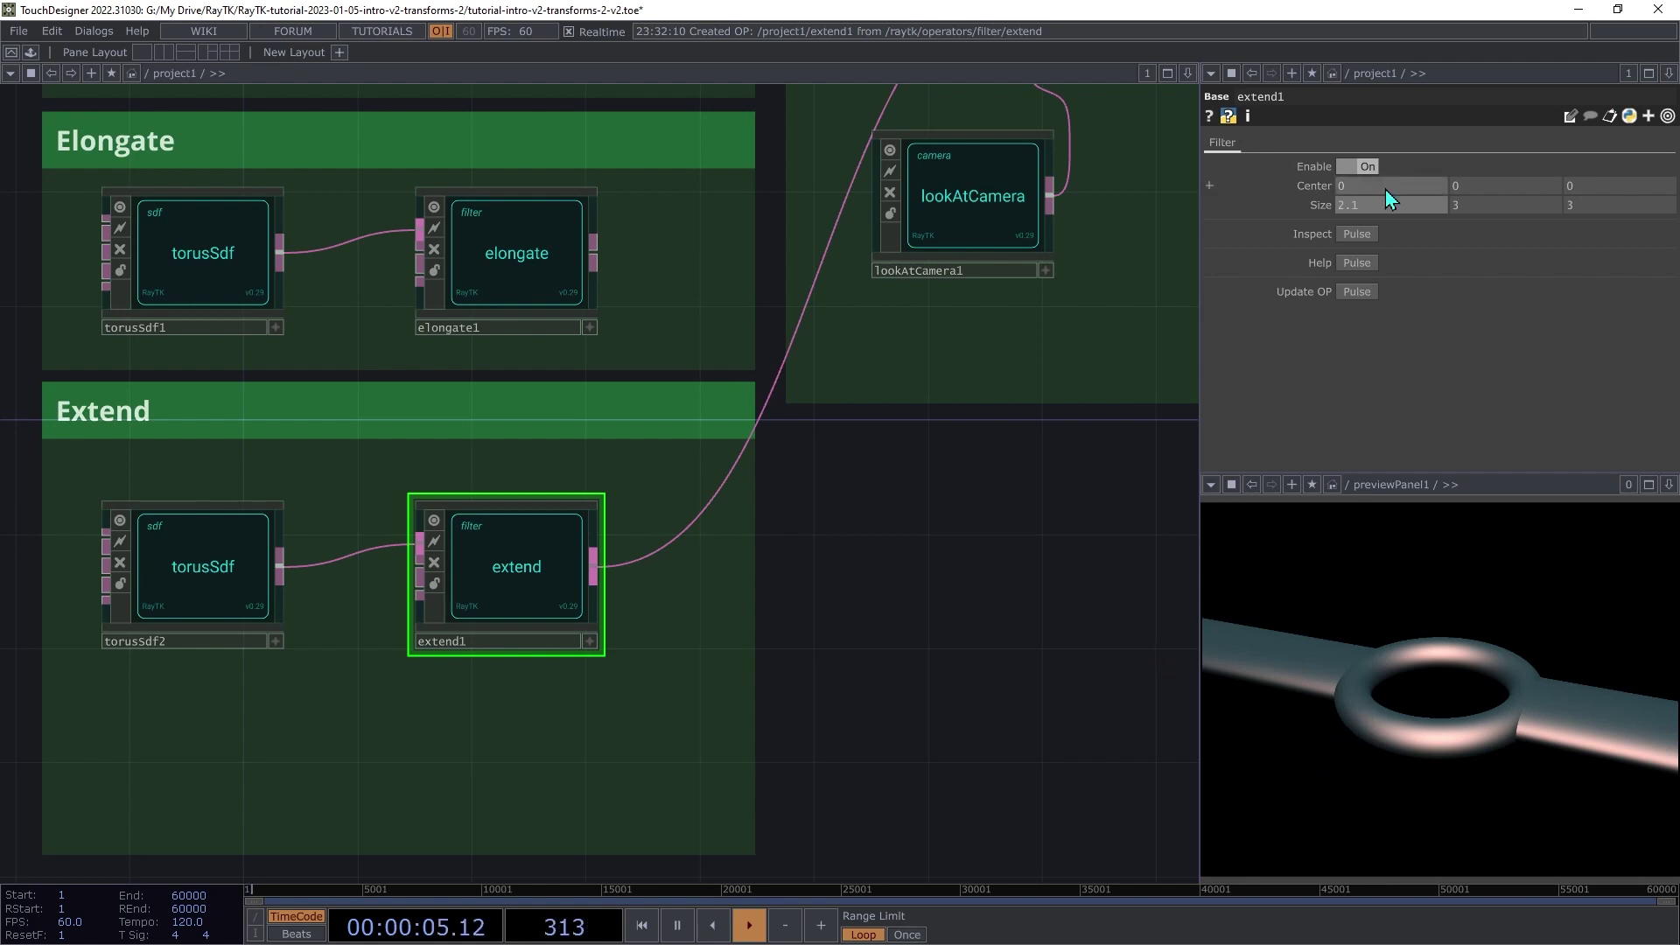
middle_drag(1384, 189, 1386, 162)
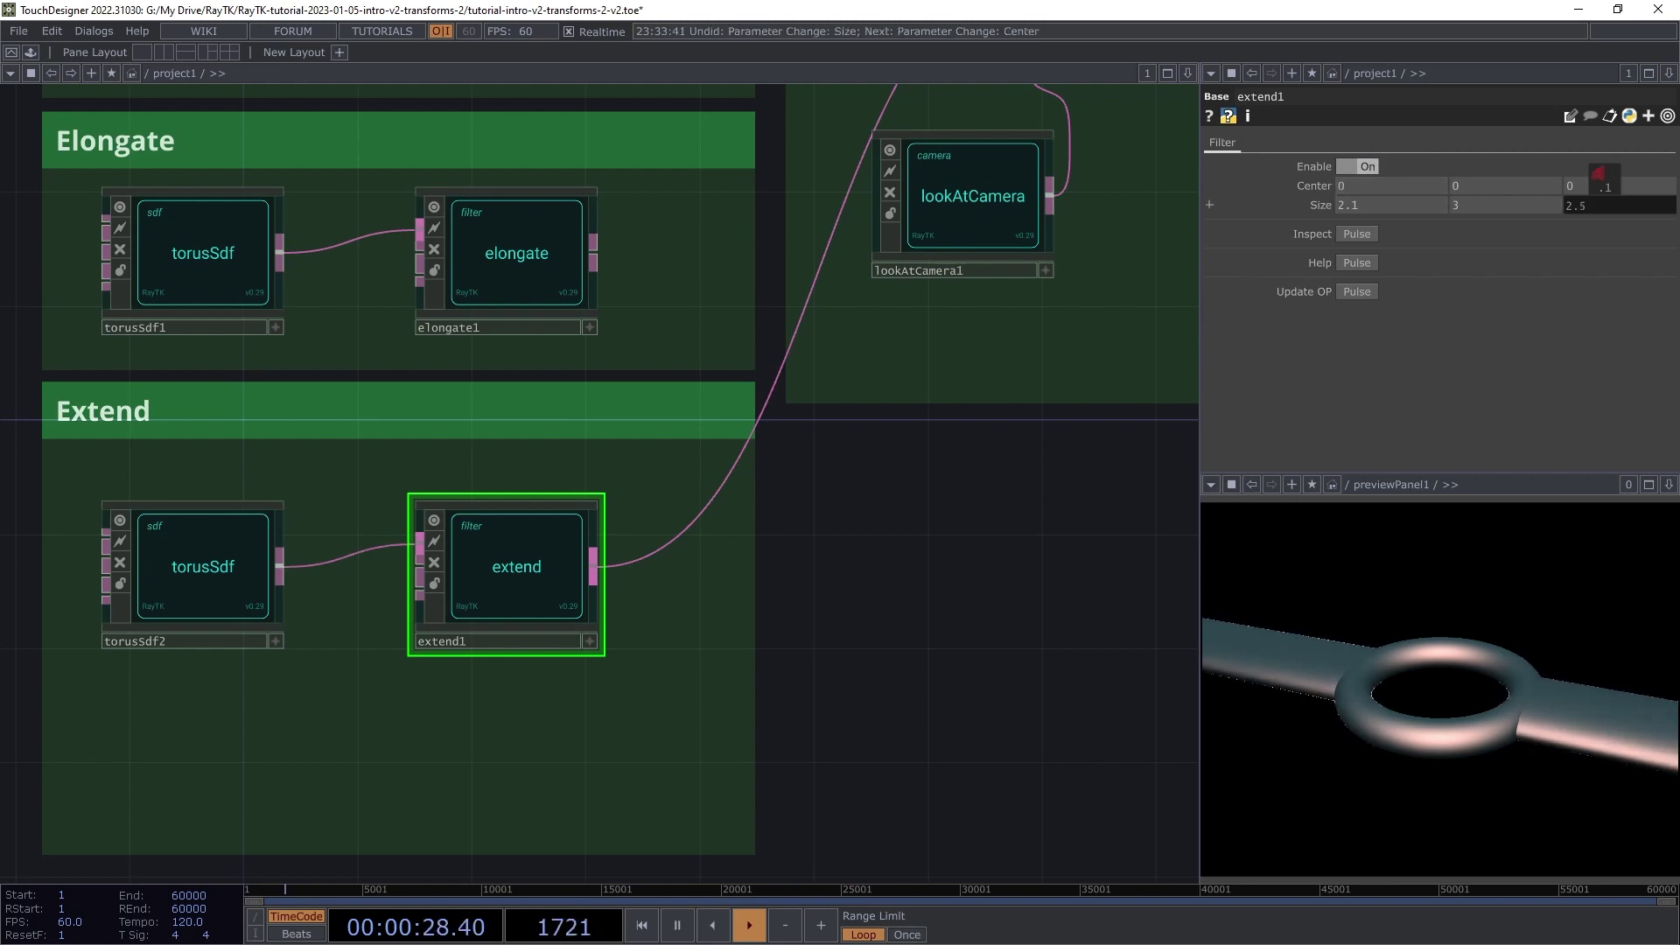
middle_drag(1598, 172, 1588, 230)
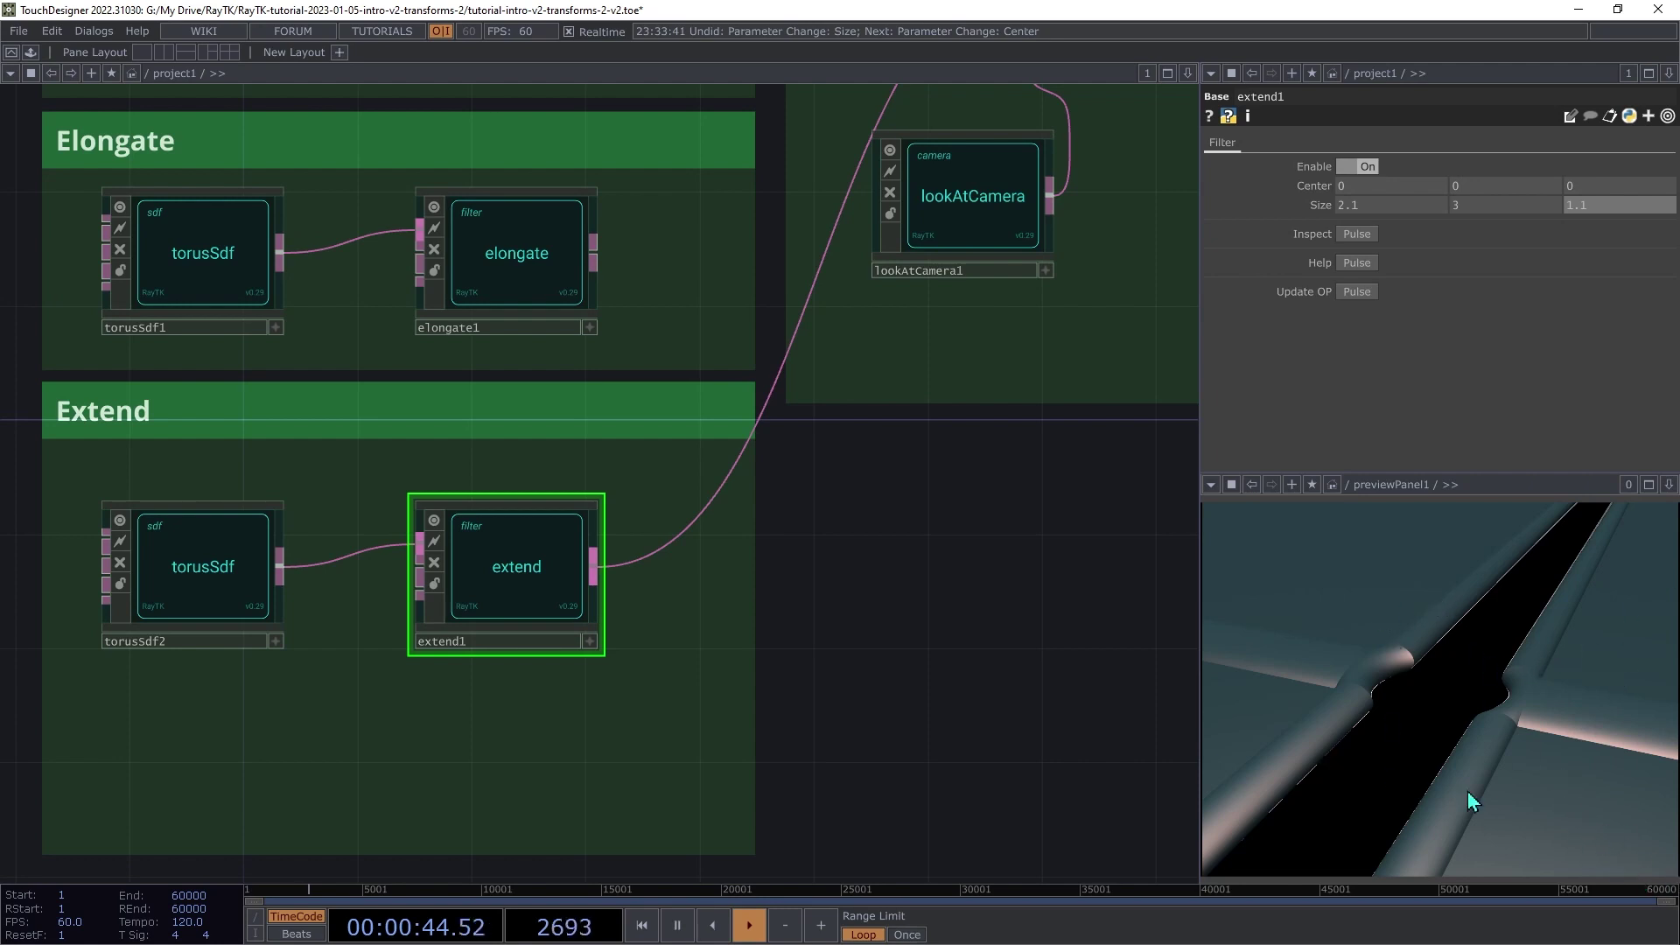
mouse_move(1404, 204)
middle_down()
mouse_move(1348, 205)
mouse_move(1435, 181)
mouse_move(1391, 187)
mouse_move(1407, 207)
middle_up()
middle_drag(1608, 205, 1667, 187)
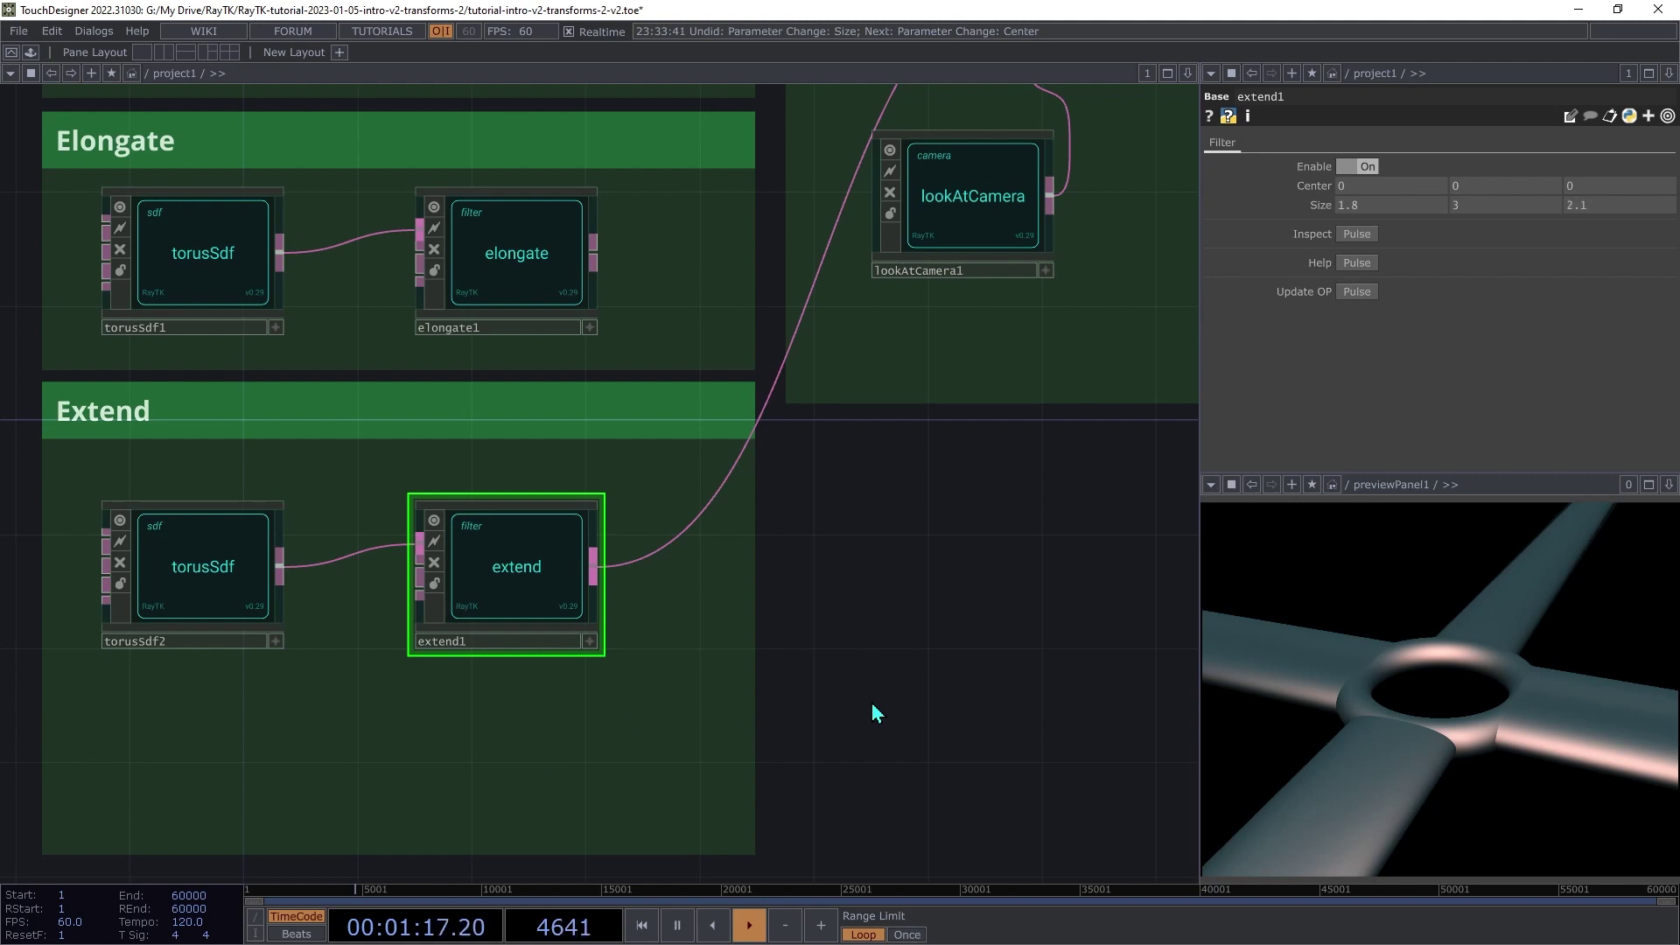
drag(603, 742, 210, 567)
Step: Add a cylinderSdf below the extend node and wire it into the renderer instead of the torus
drag(199, 624, 200, 595)
click(214, 744)
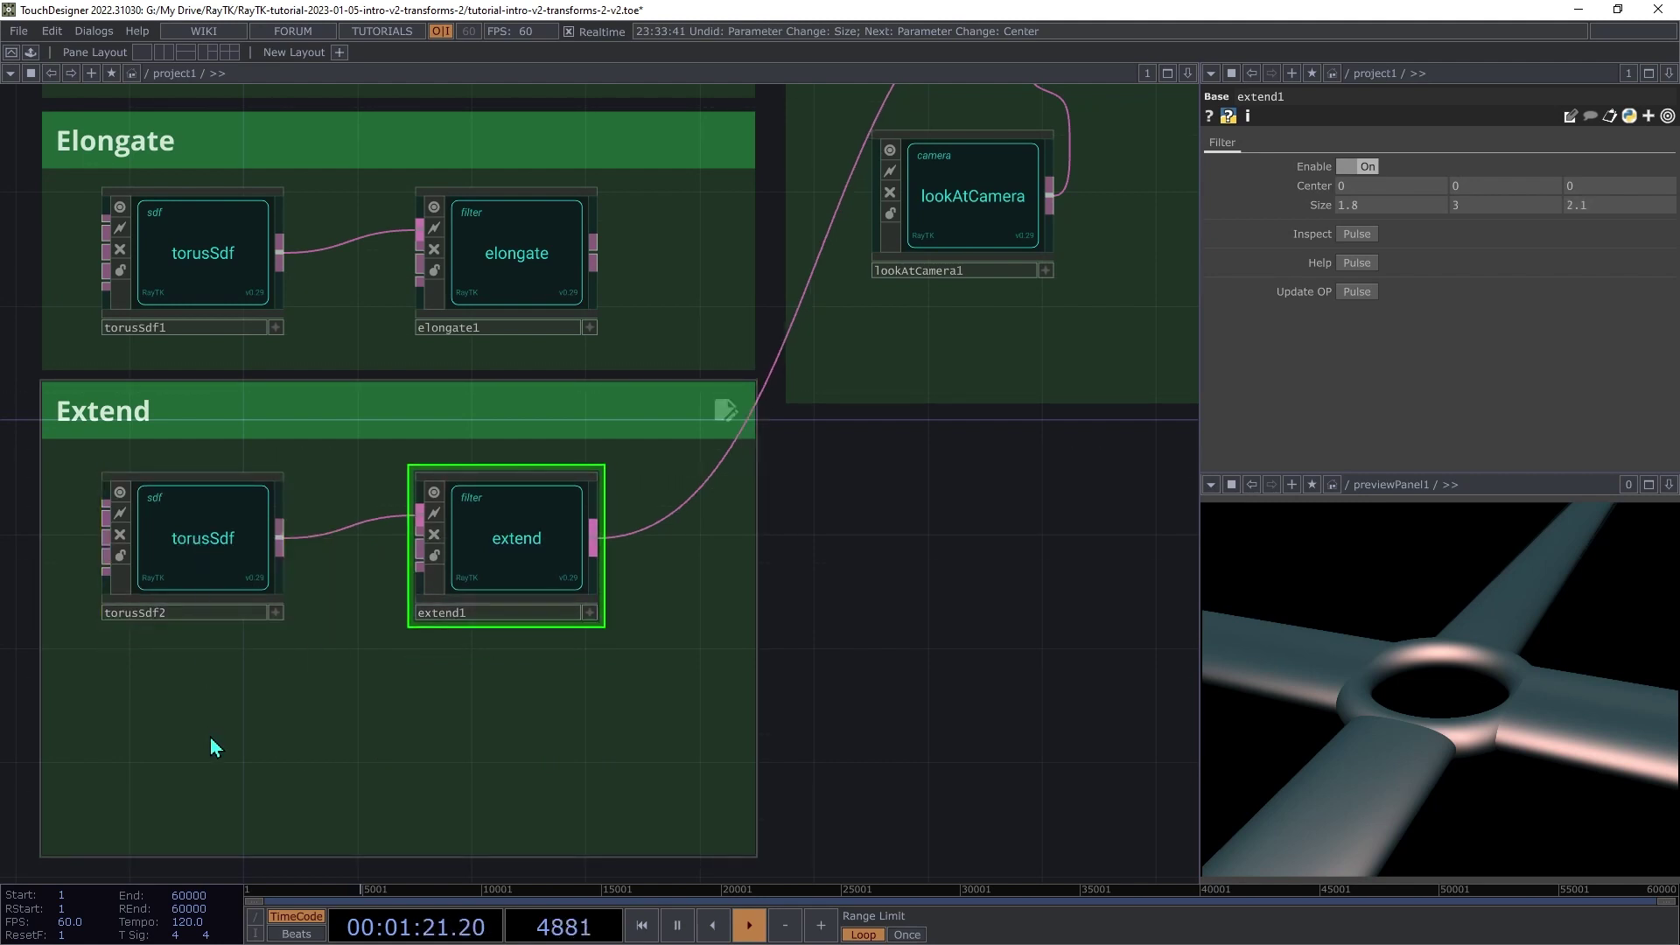
key(alt+r)
text(cyli)
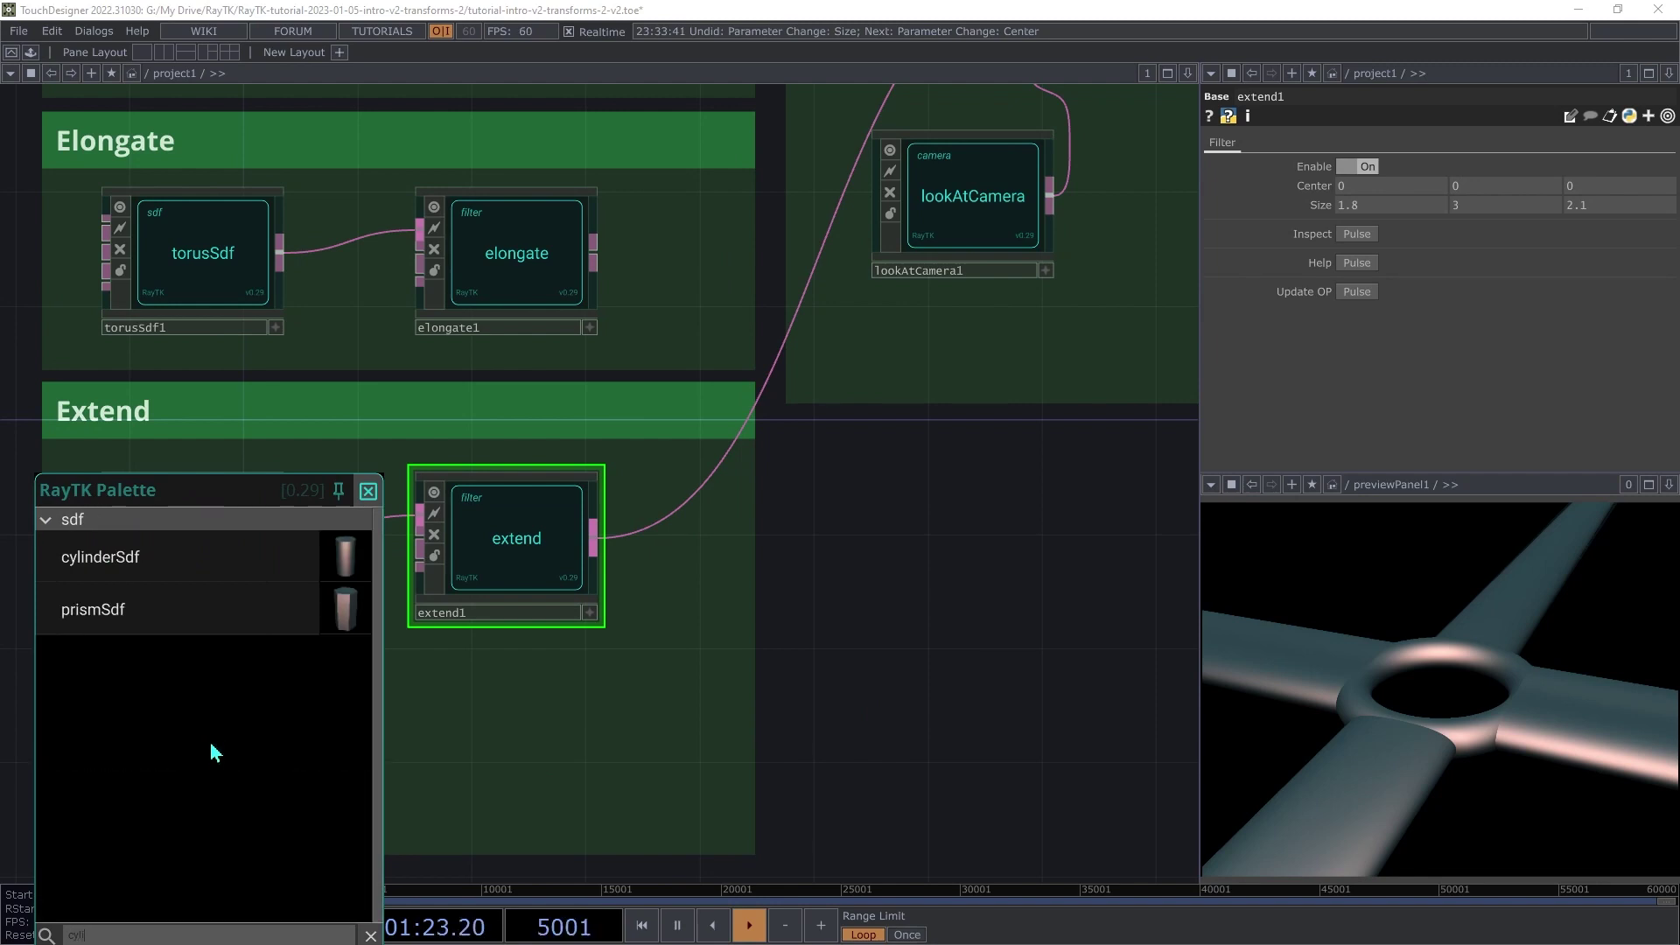
click(198, 564)
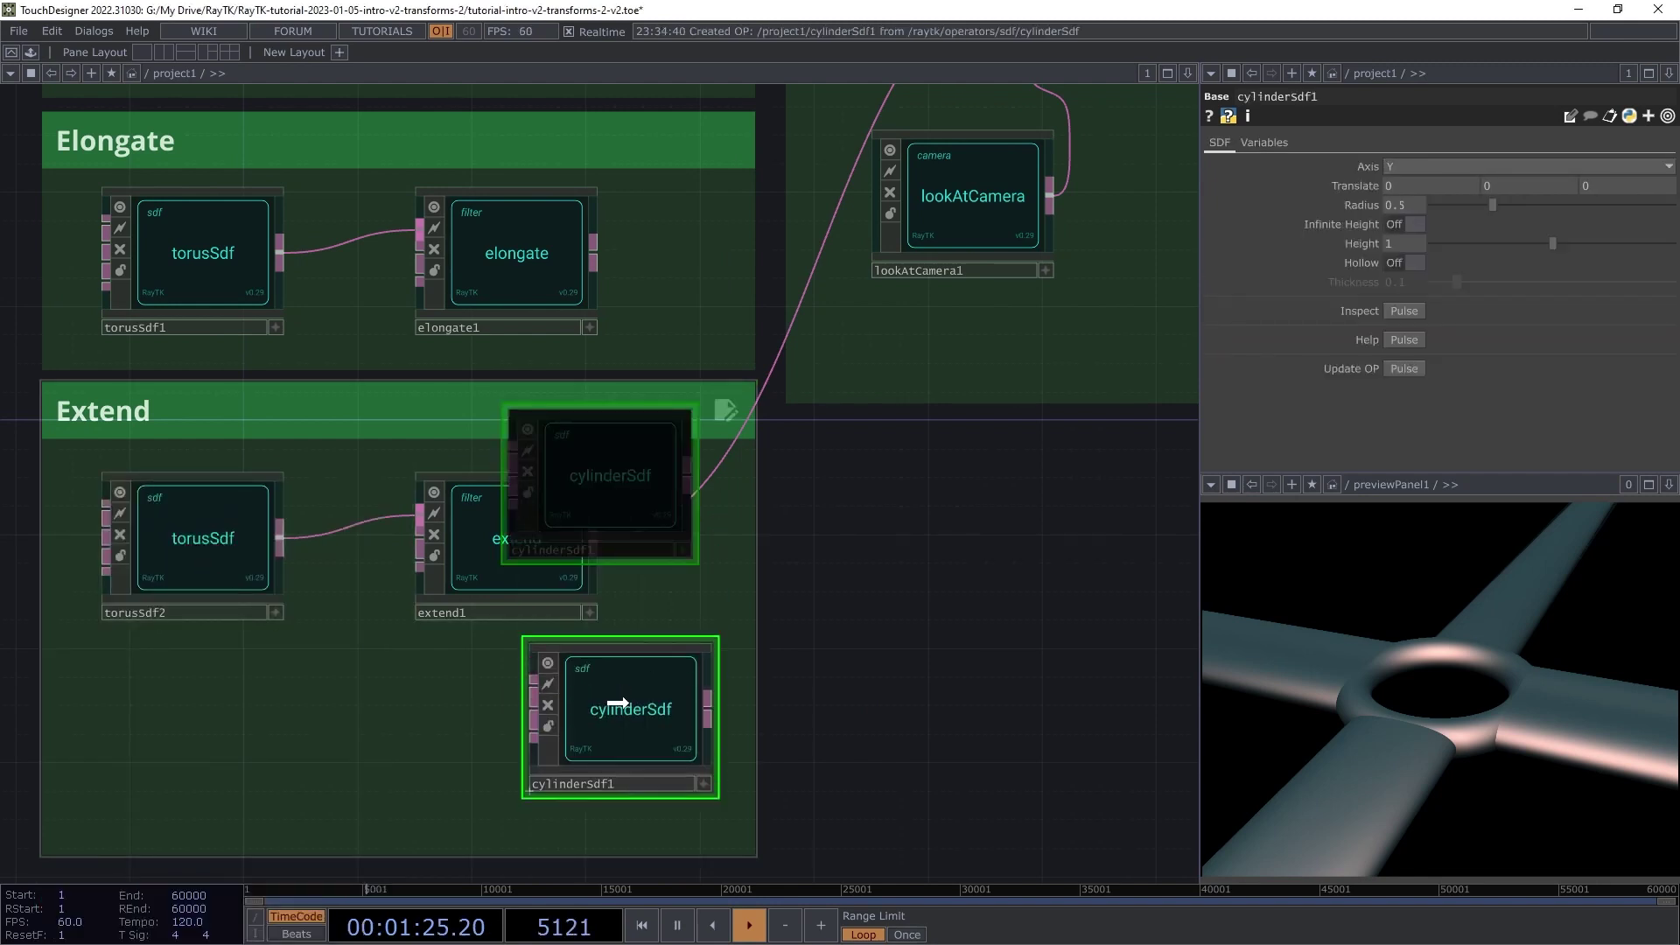
click(556, 724)
drag(652, 737, 671, 523)
Step: Set the cylinder's Axis to X and Height to 3
click(1410, 166)
click(1394, 187)
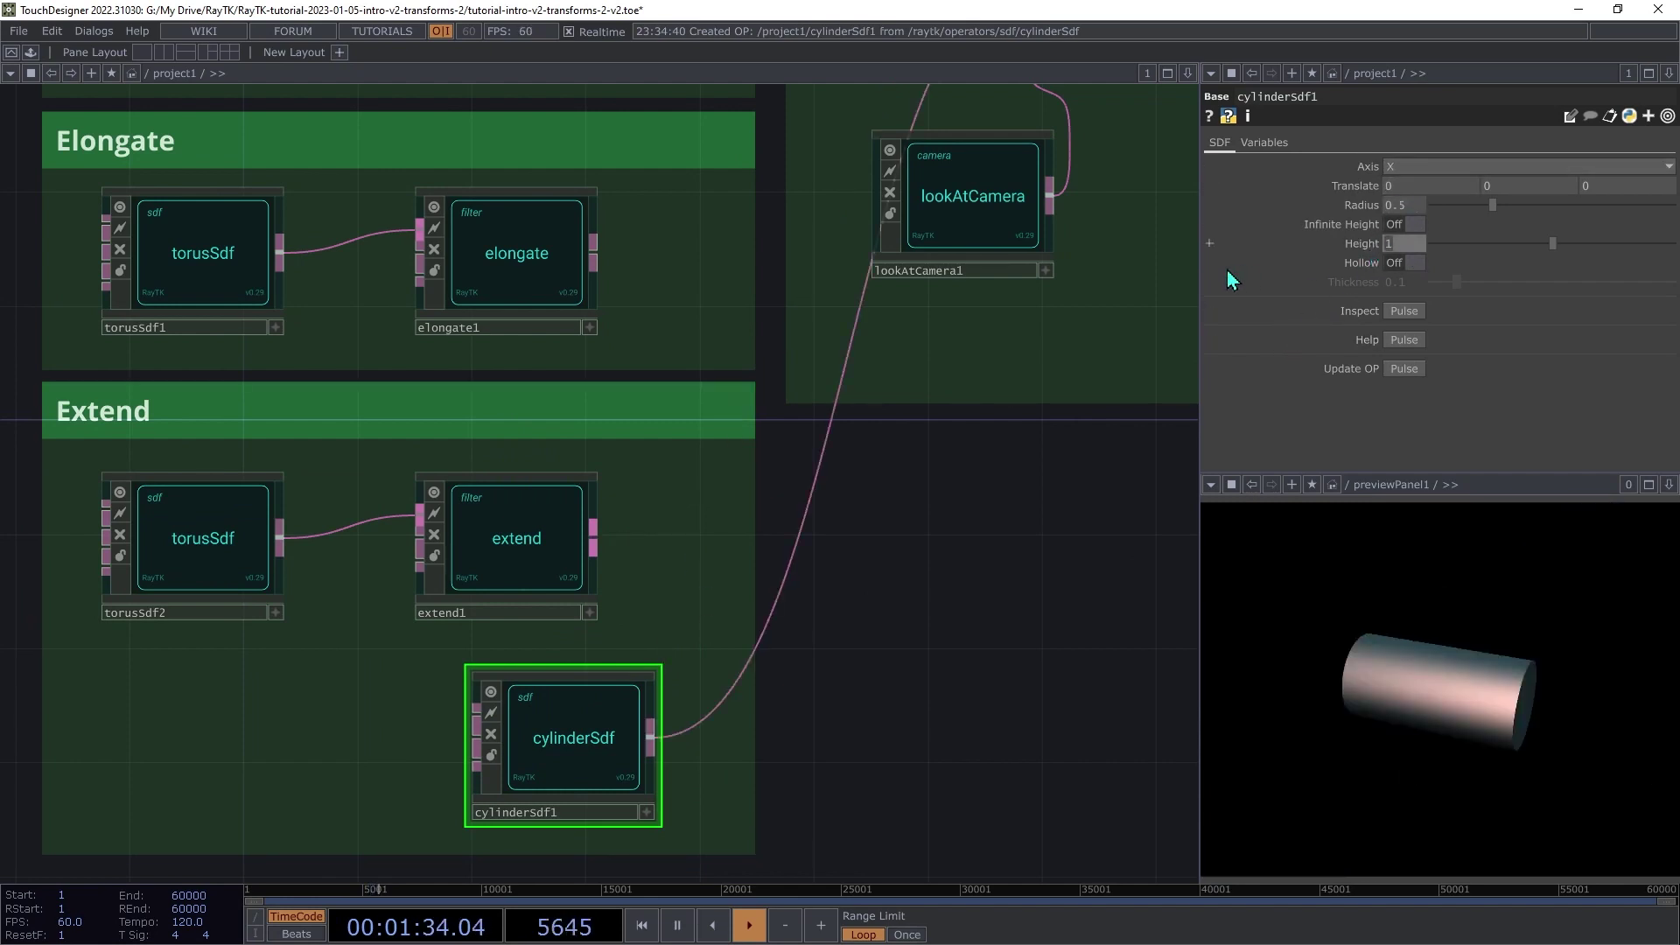
text(3)
key(Return)
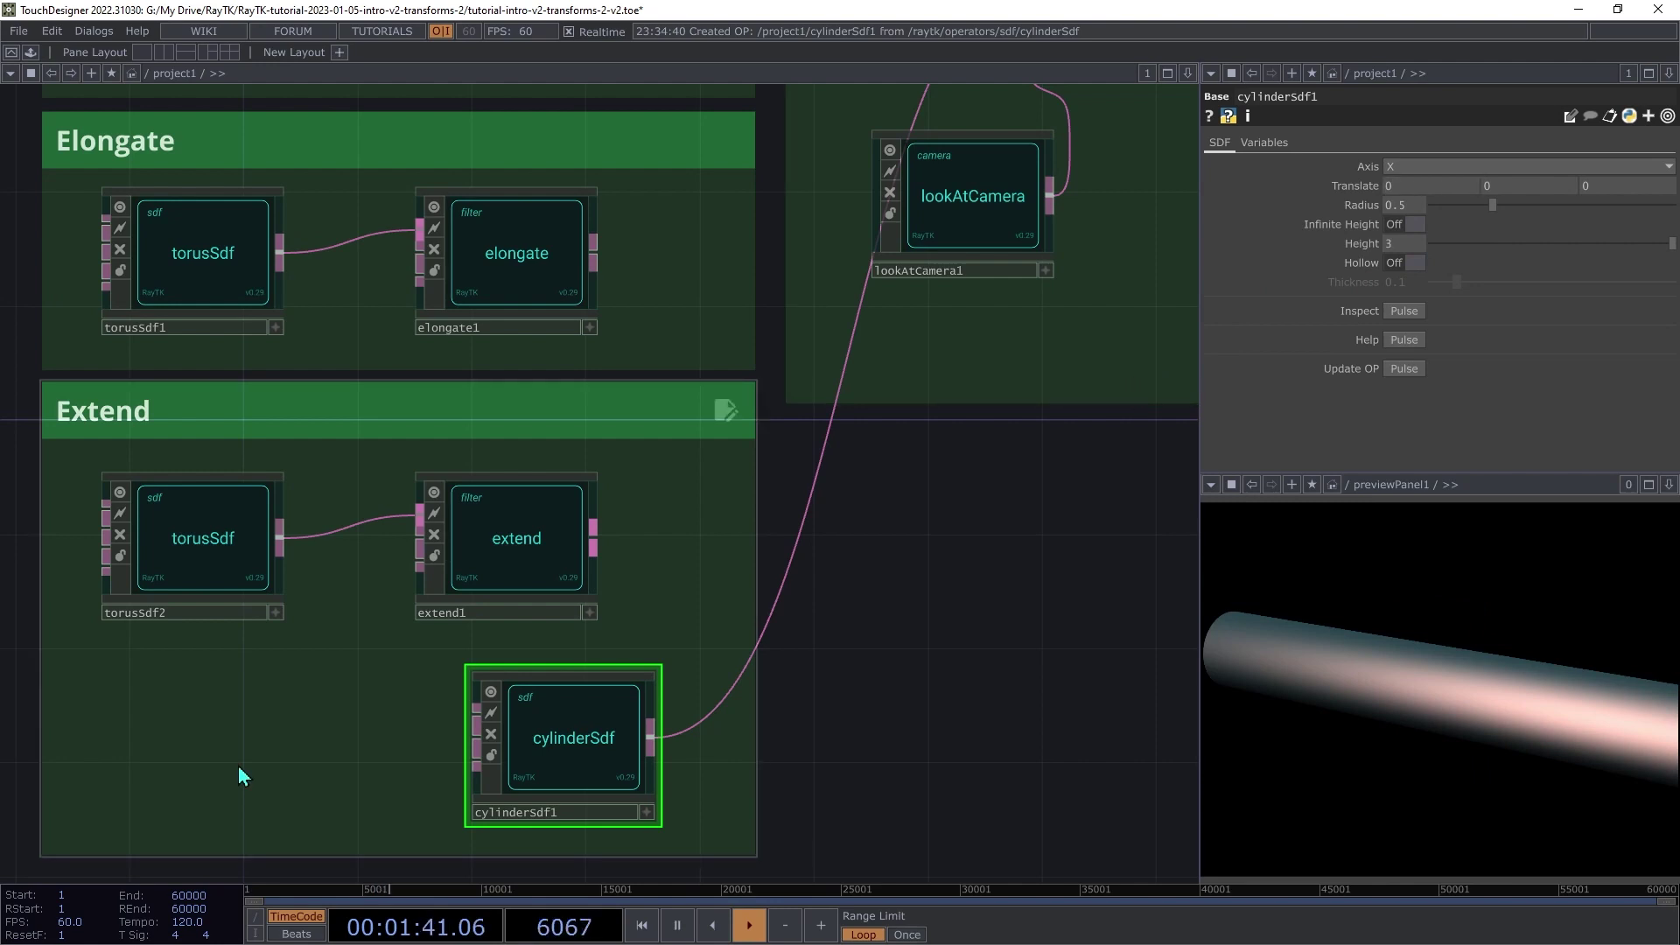
key(alt+r)
Step: Drive cylinderSdf1's radius with a waveField set to Amplitude 0.5 and Offset 1
text(wave)
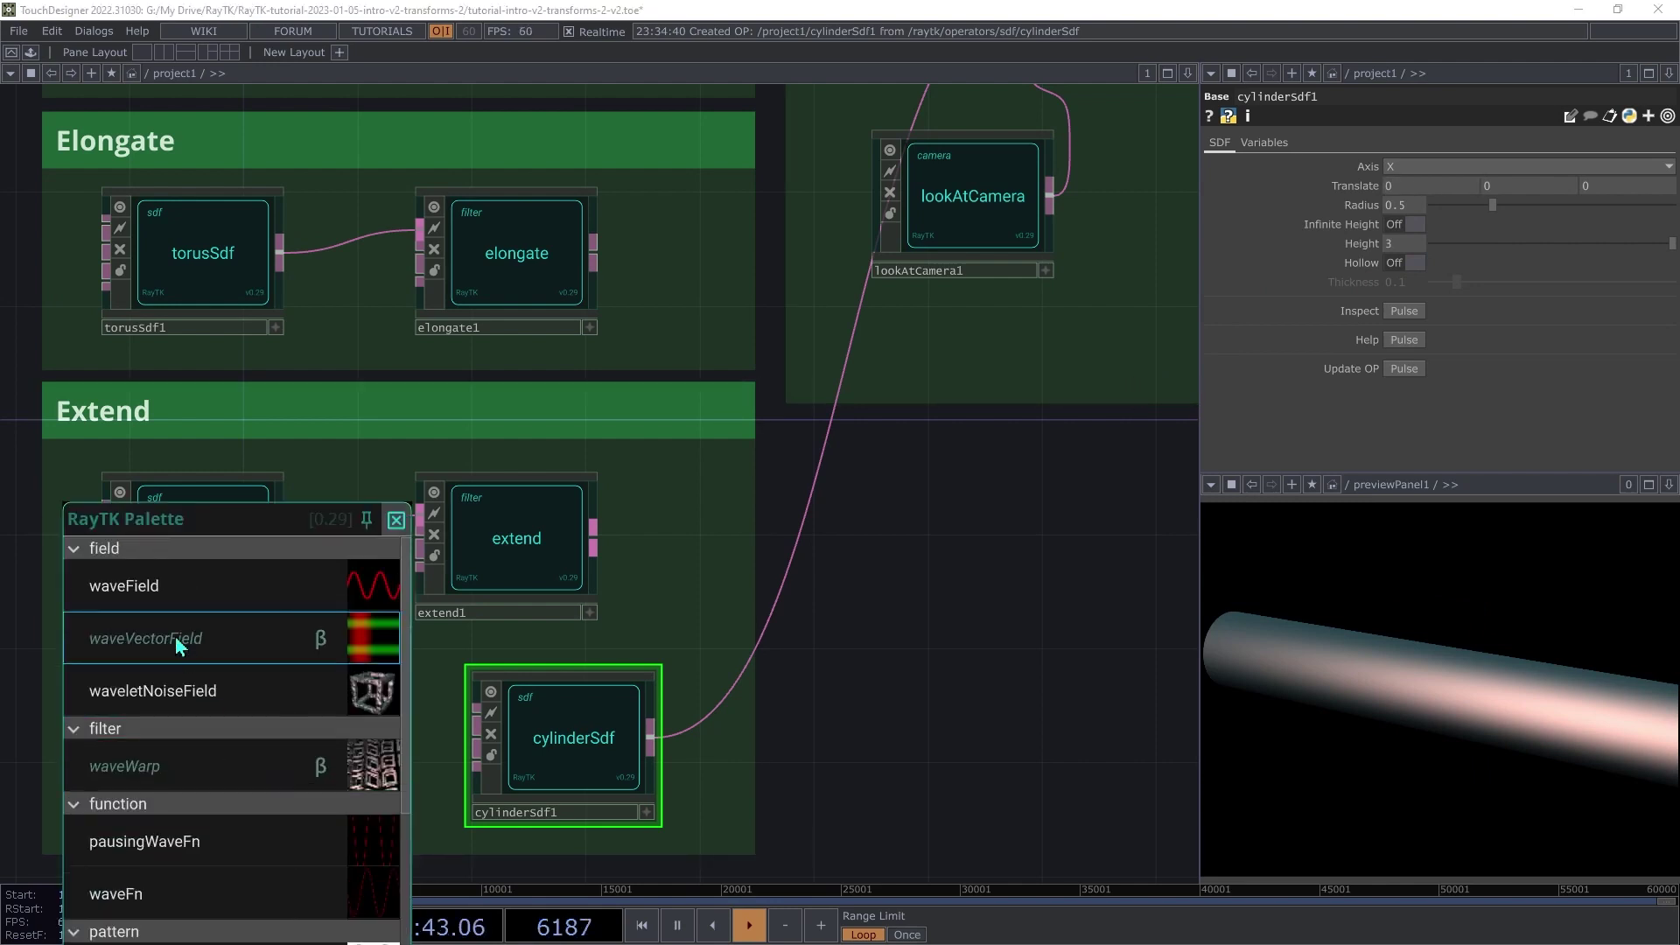
click(168, 586)
drag(630, 472, 208, 744)
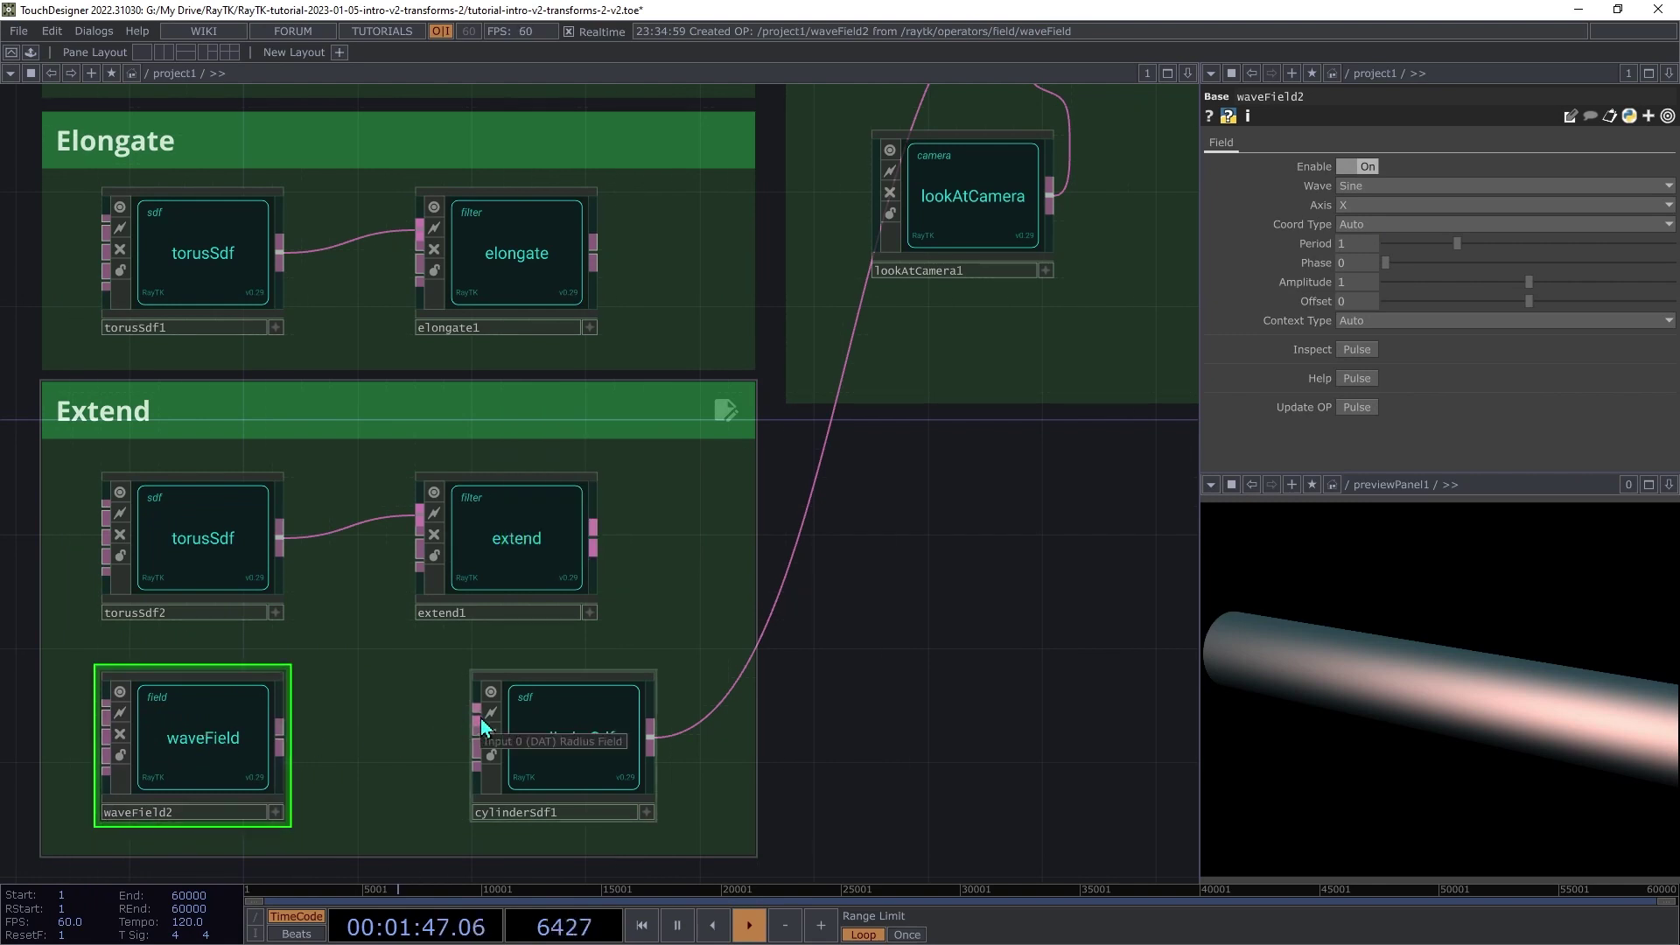
drag(480, 717, 304, 753)
drag(577, 759, 635, 762)
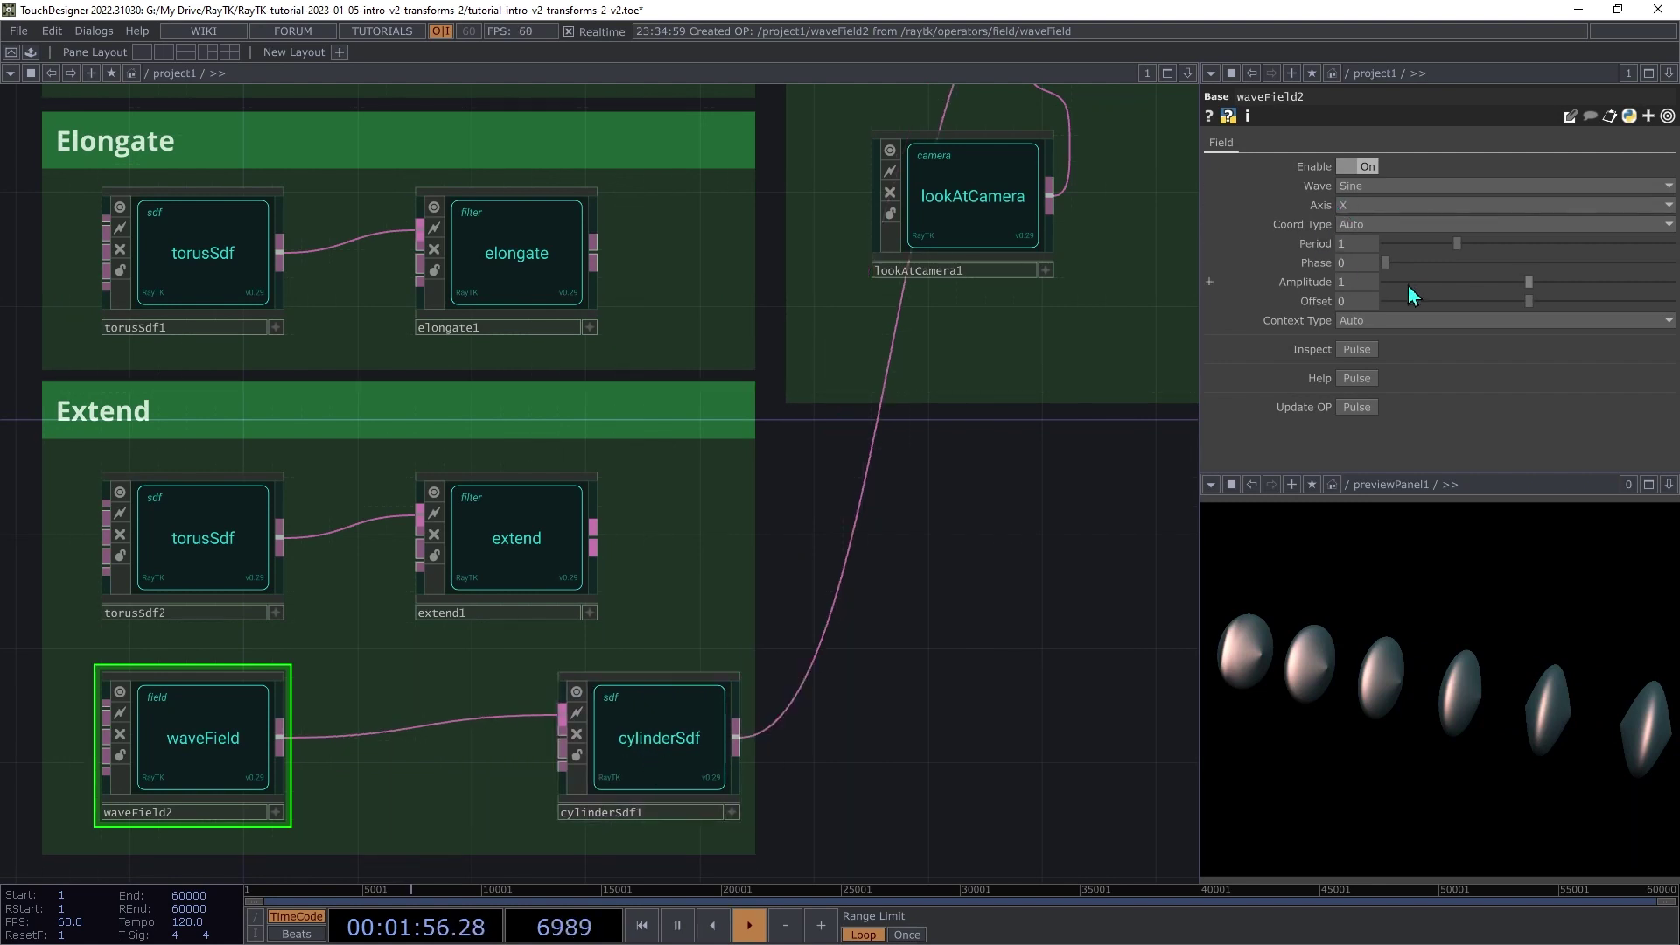
mouse_move(1361, 289)
middle_down()
mouse_move(1350, 249)
mouse_move(1360, 301)
mouse_move(1357, 283)
middle_up()
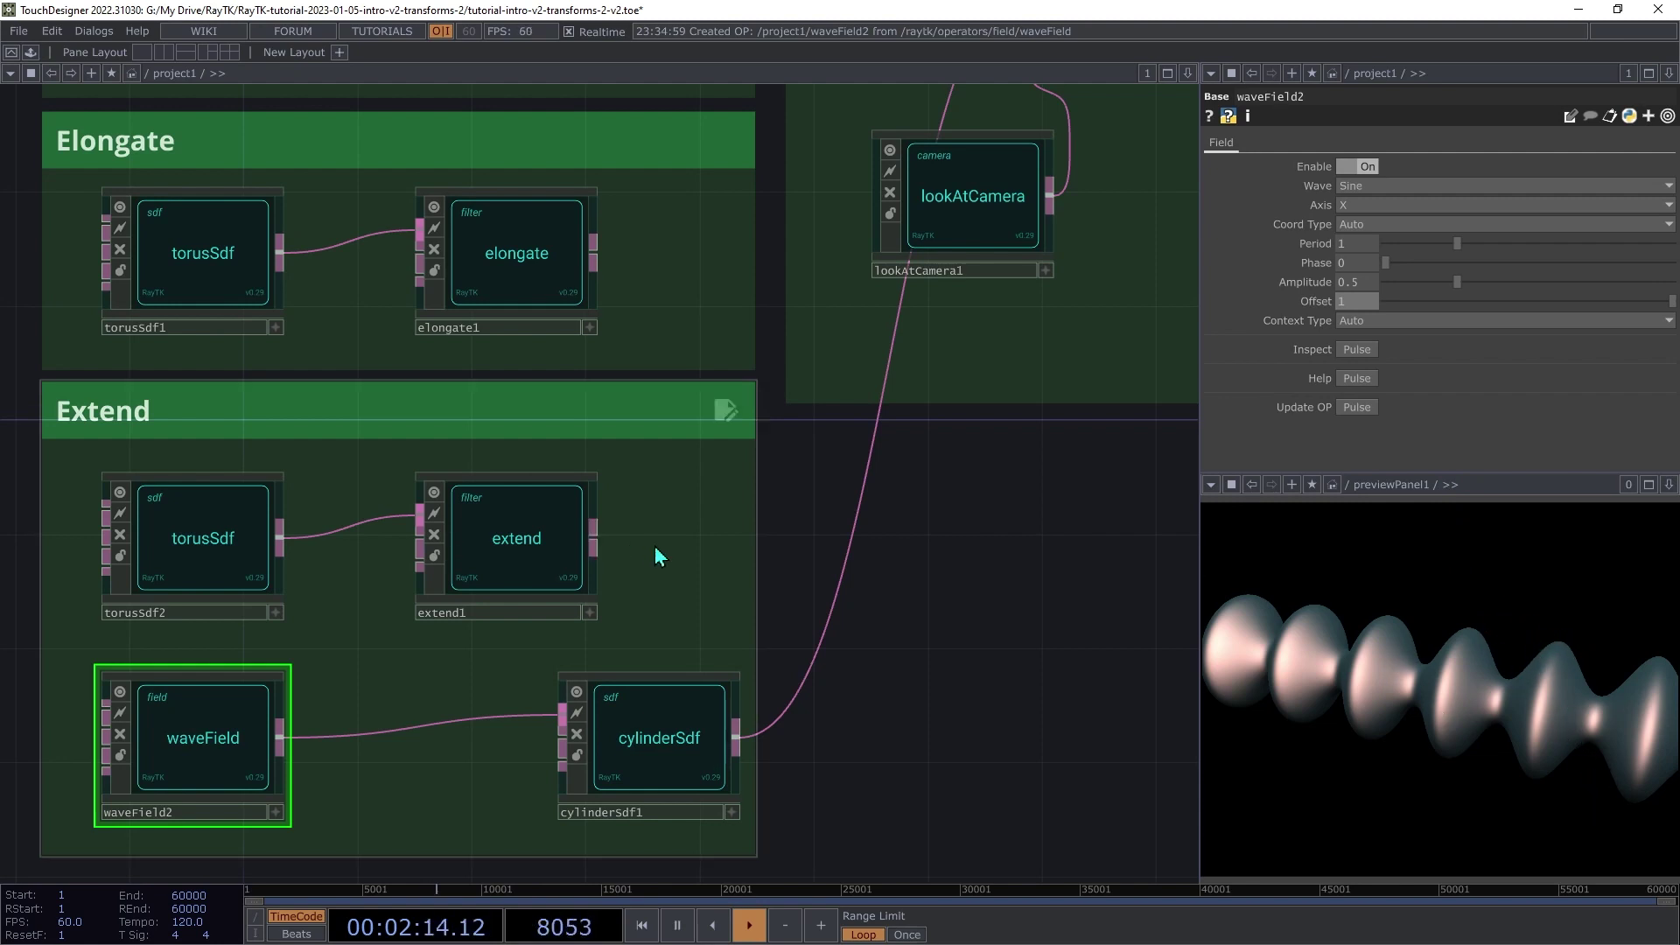
key(ctrl+b)
Step: Insert extend2 between waveField2 and cylinderSdf1 and set its Size X to 2.2
text(ext)
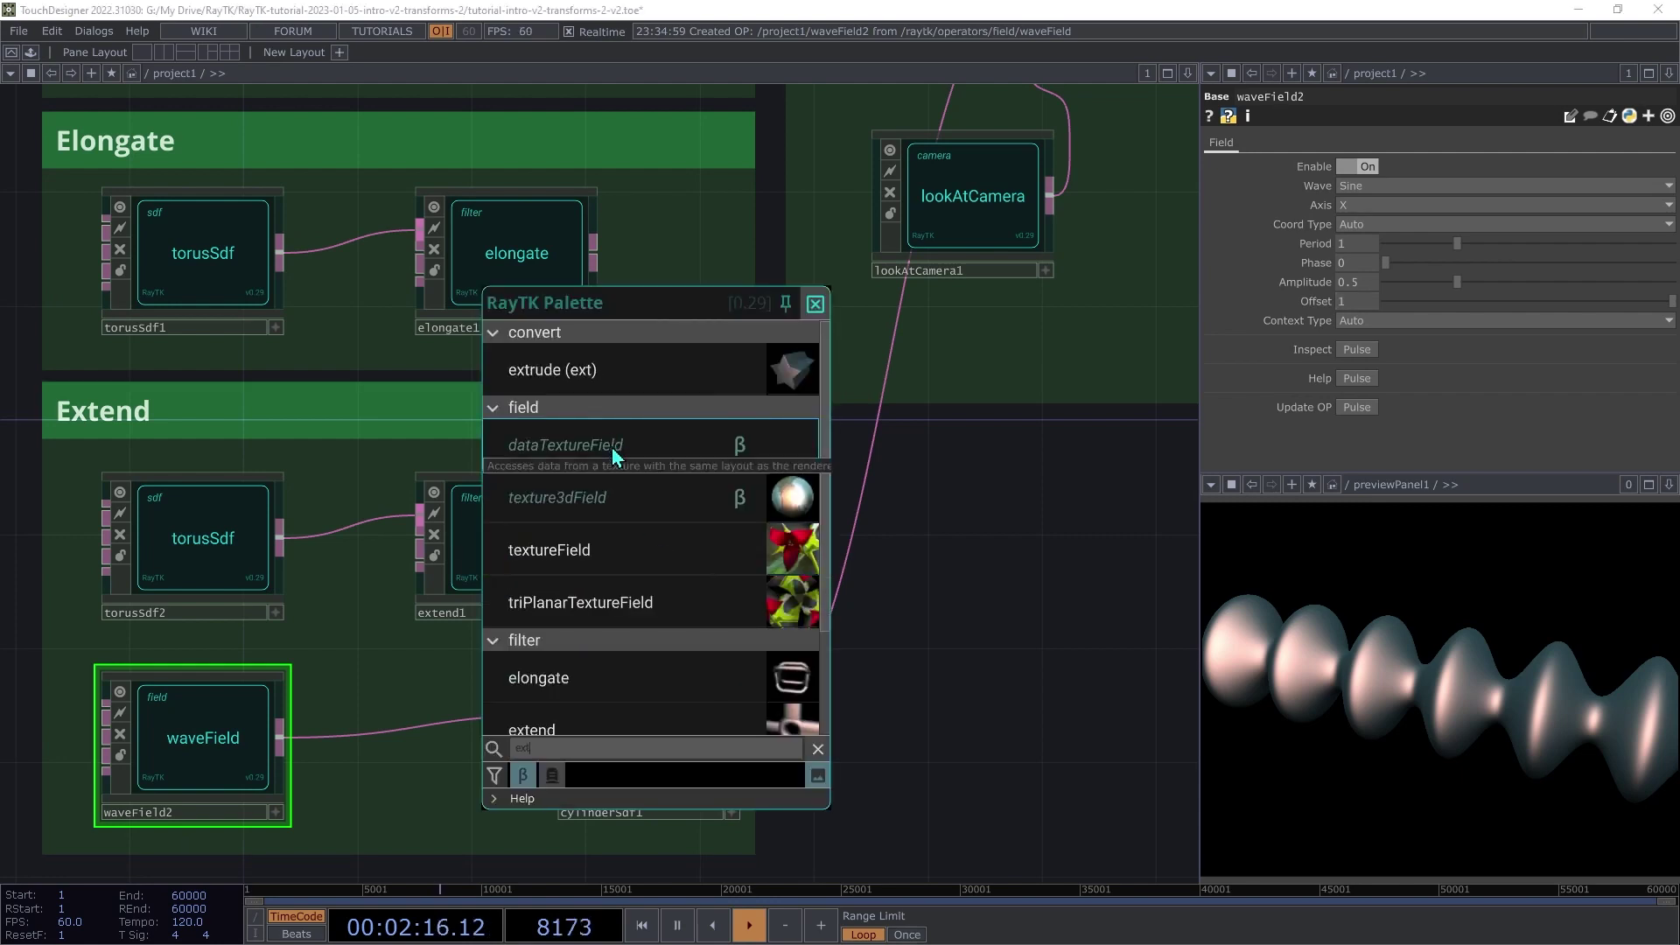
text(e)
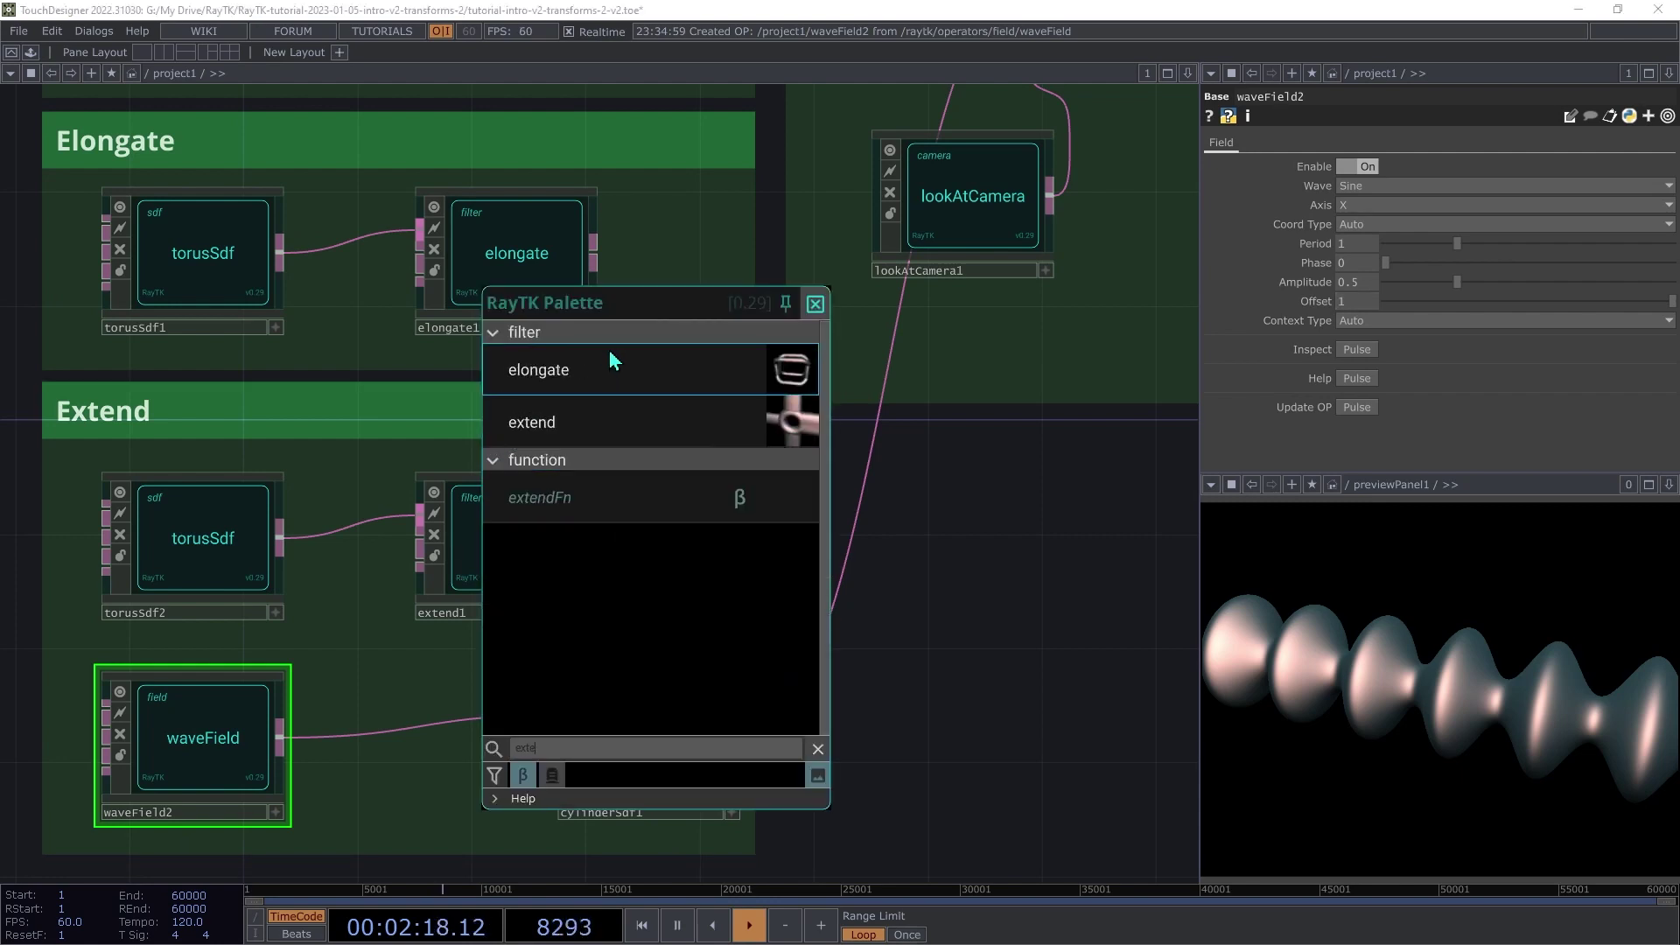
click(601, 421)
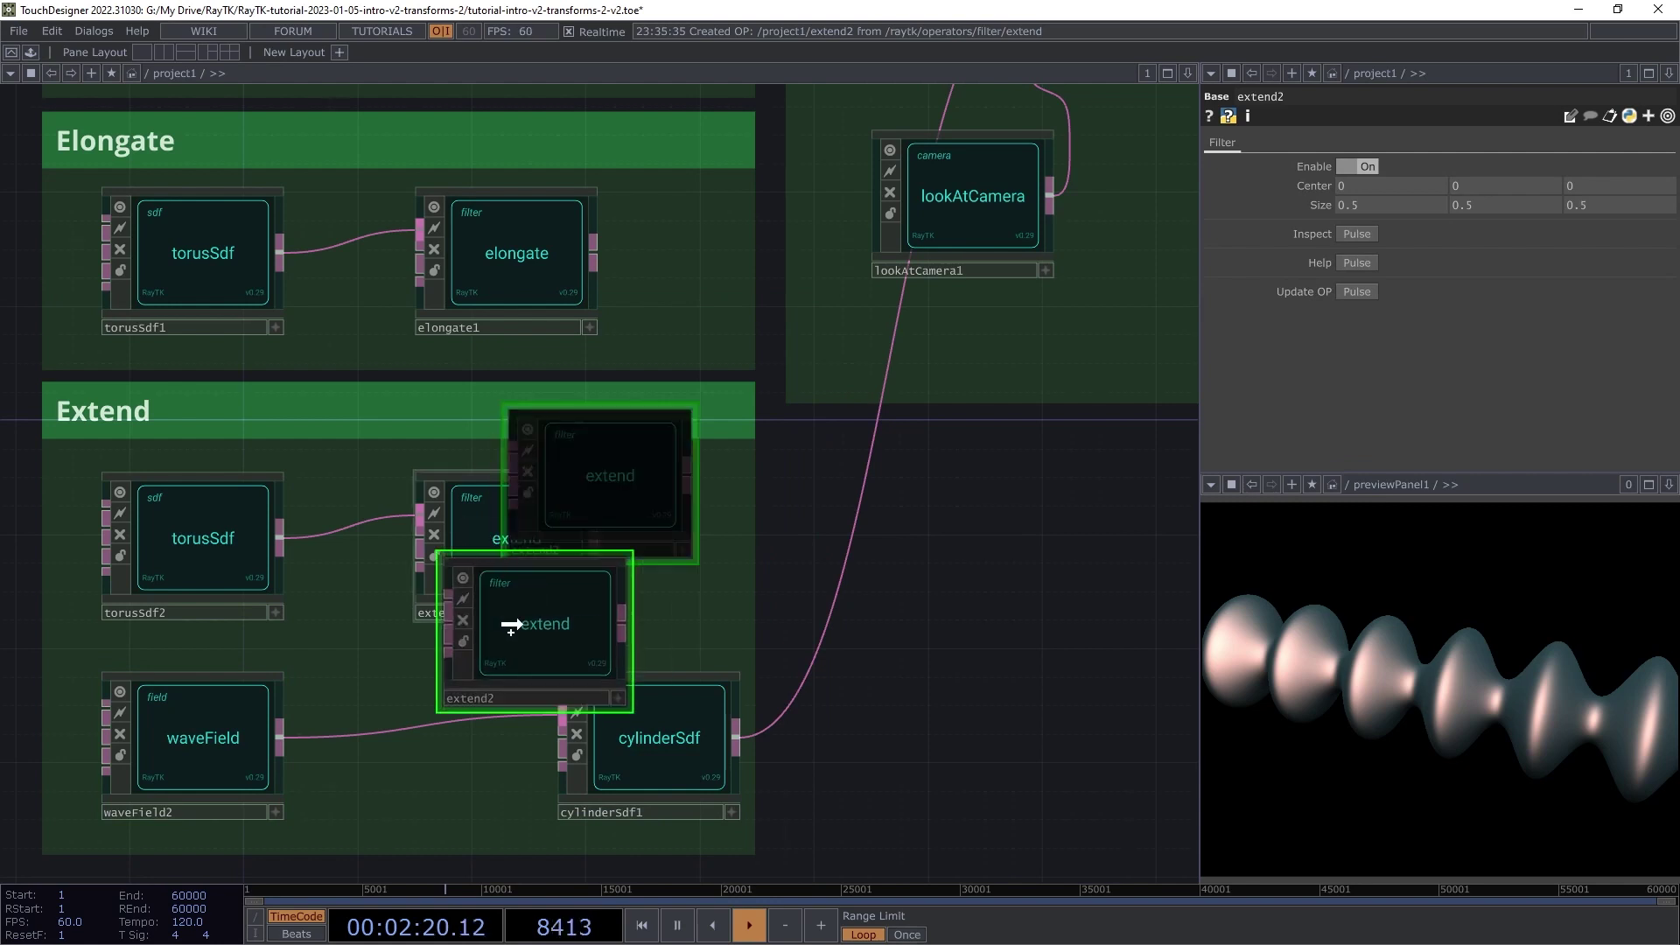
click(389, 726)
drag(326, 717, 280, 737)
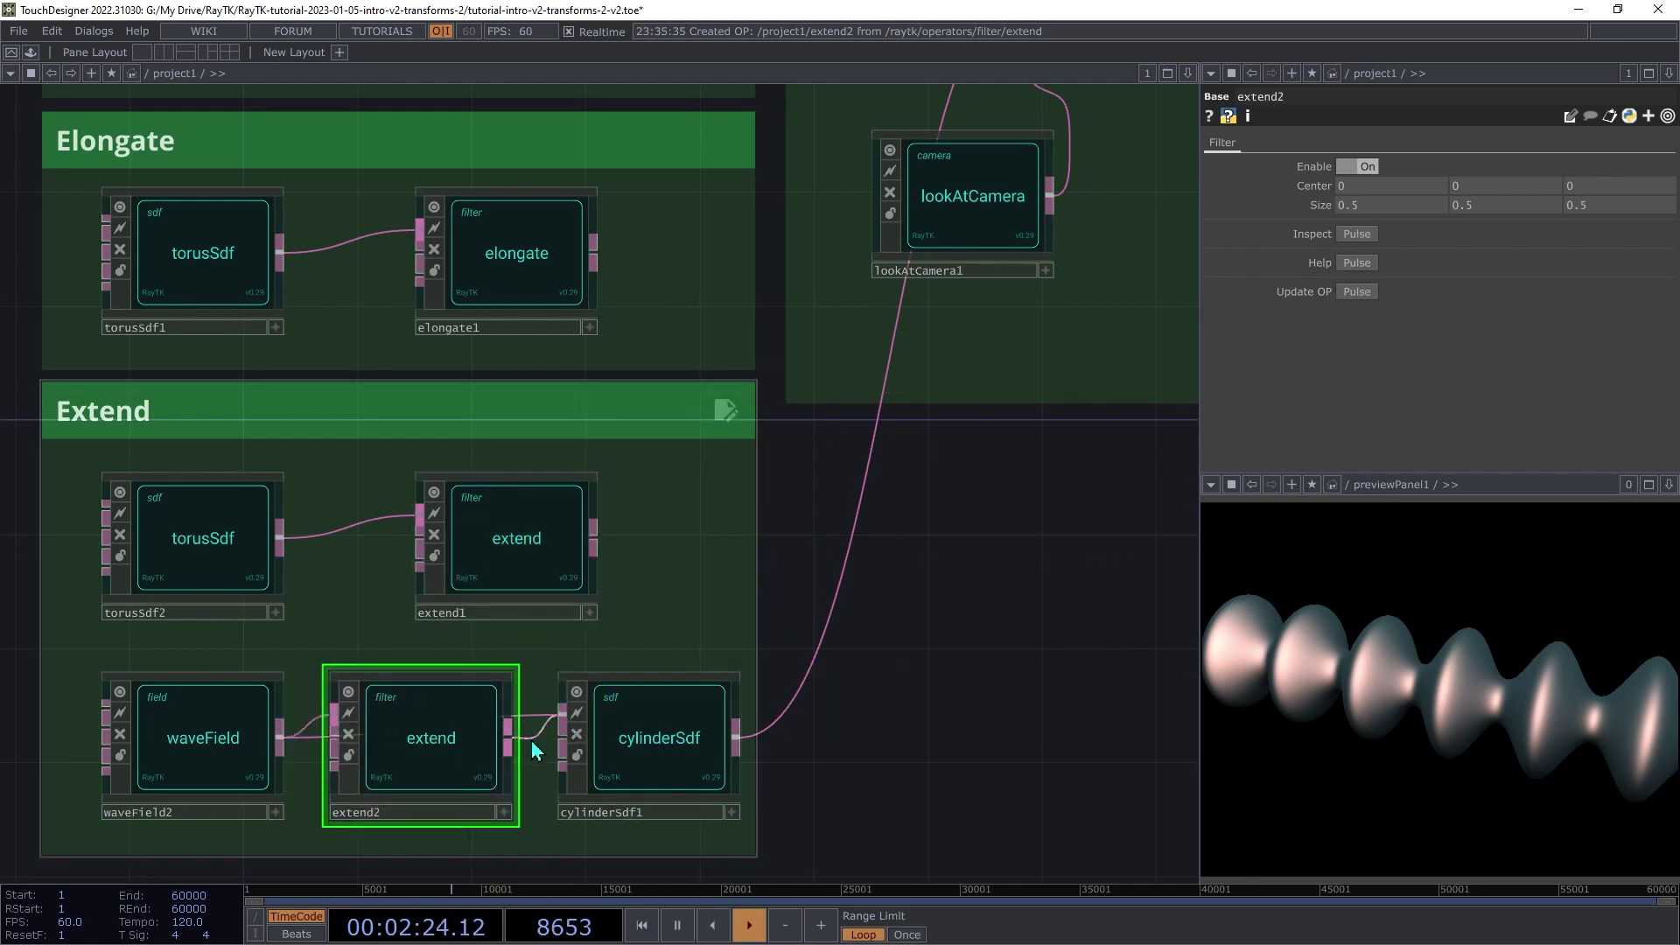
click(560, 732)
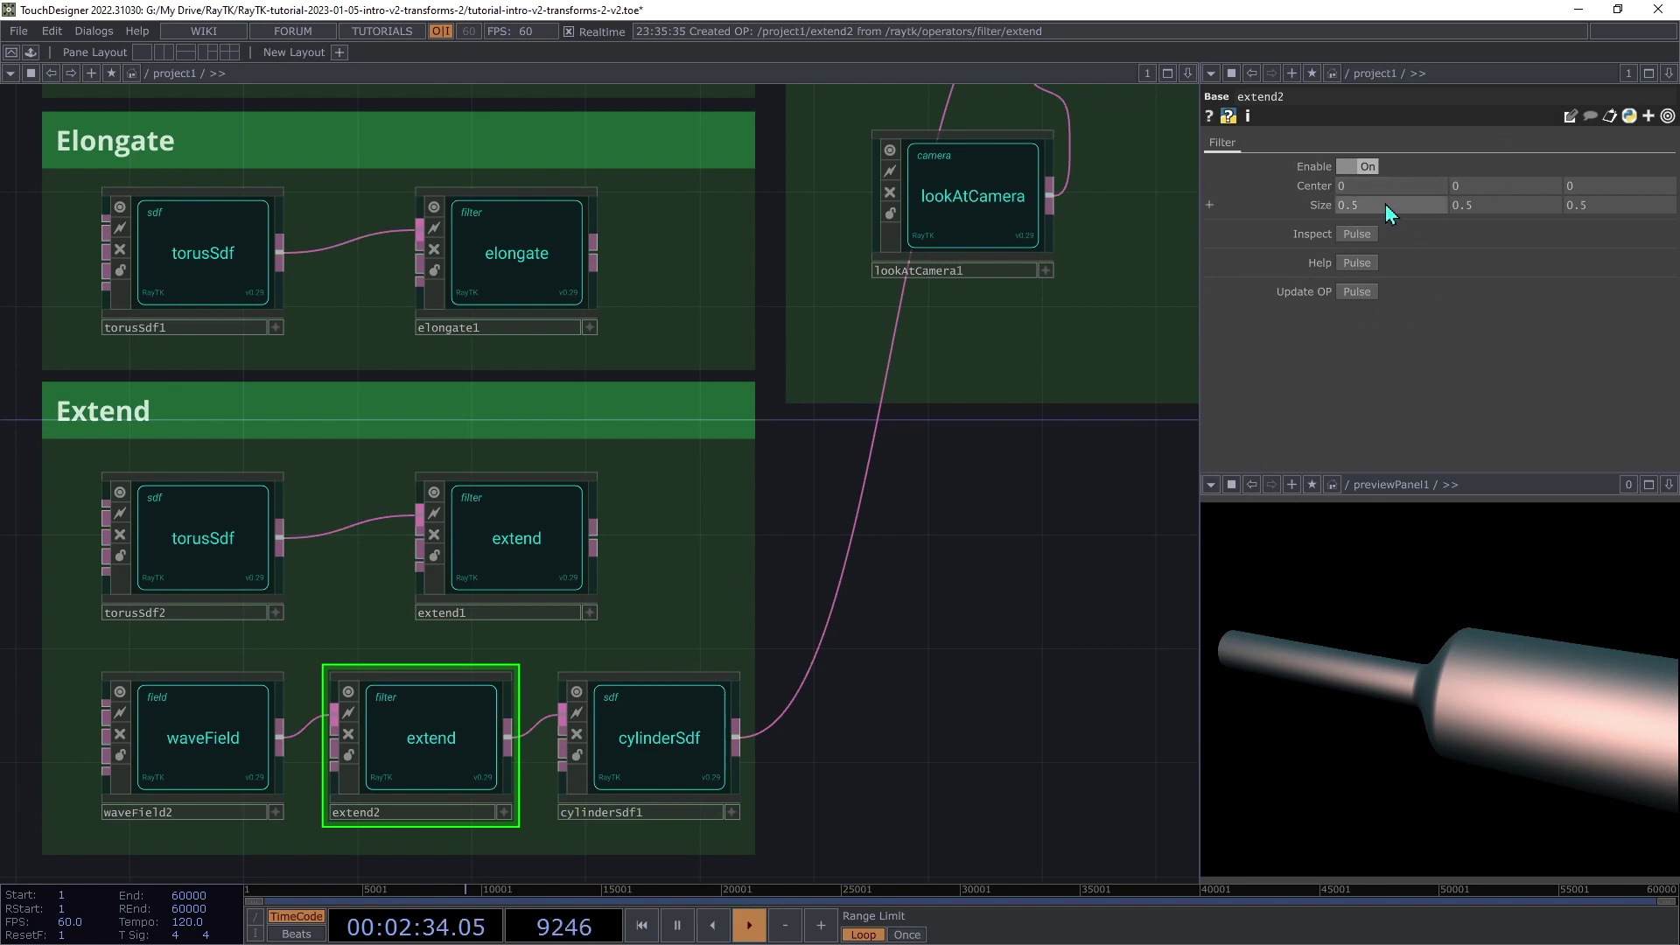
mouse_move(1375, 203)
middle_down()
mouse_move(1435, 203)
mouse_move(1378, 182)
middle_up()
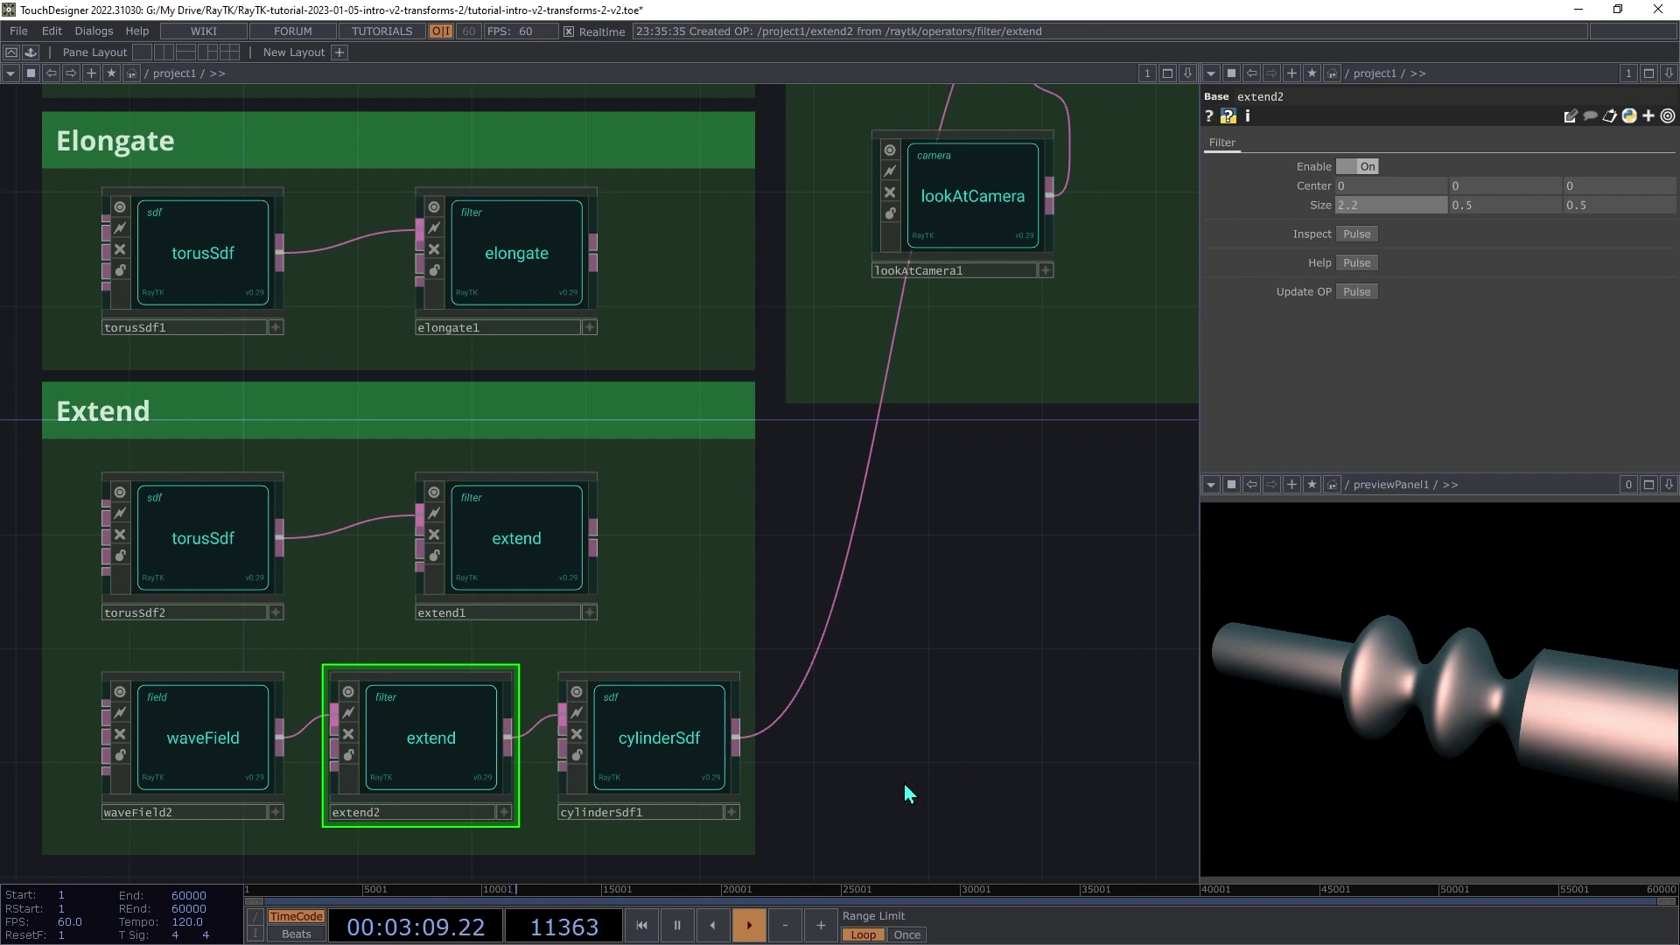
mouse_move(1352, 191)
mouse_down()
mouse_move(1357, 154)
mouse_move(1352, 186)
mouse_up()
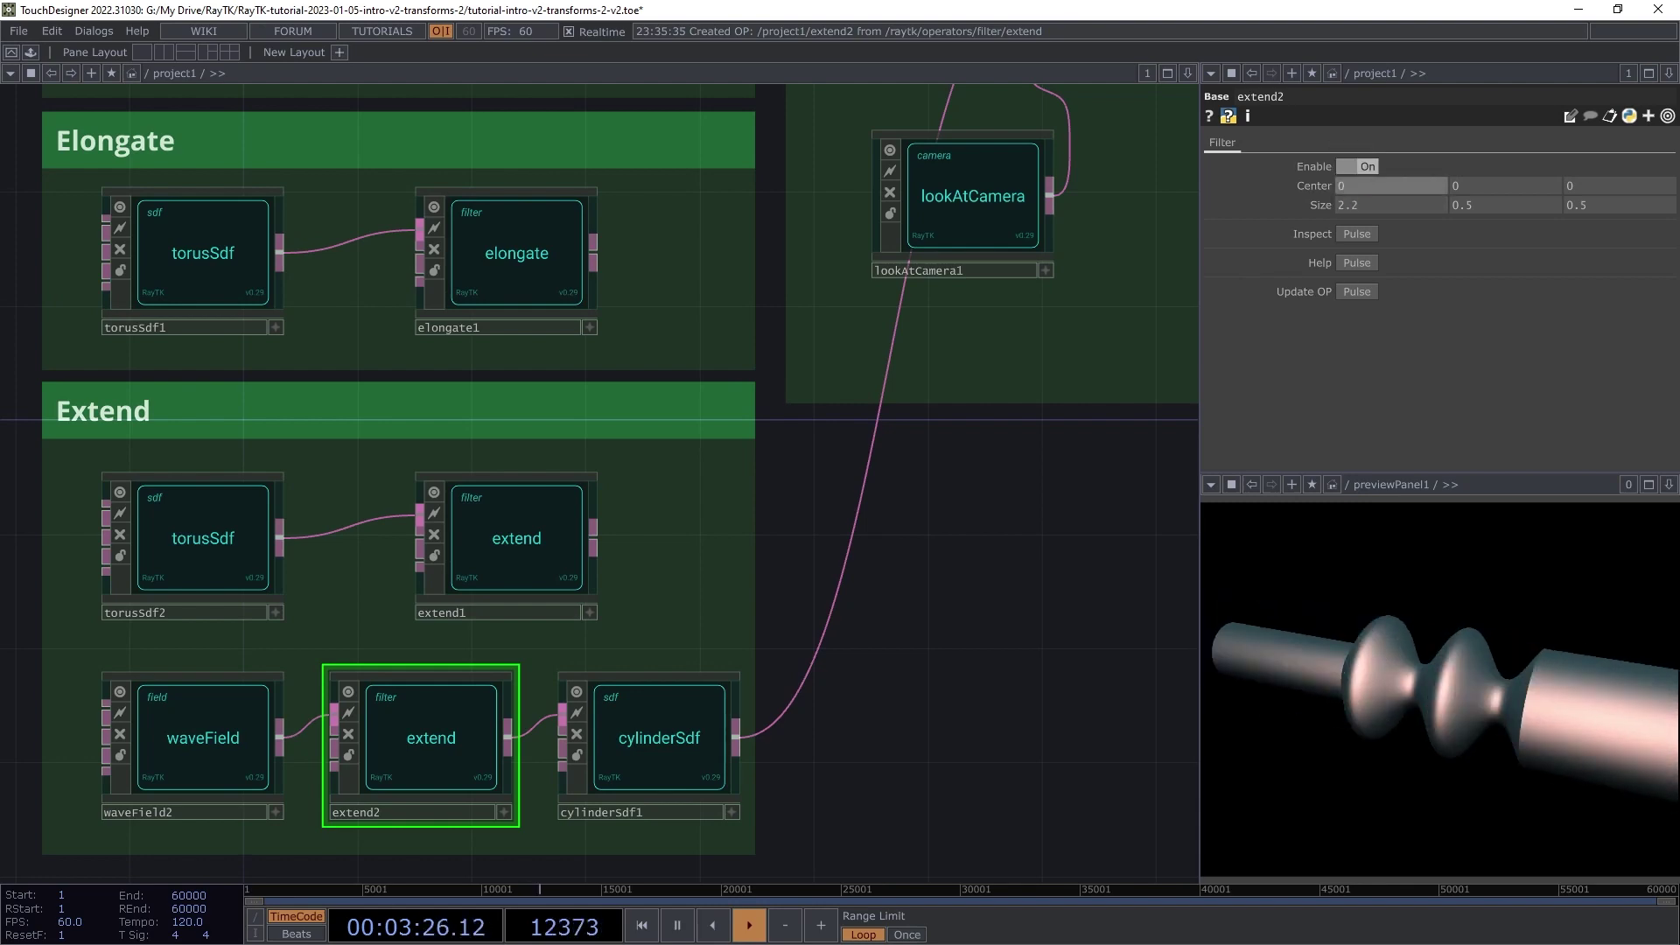
scroll(599, 490, down, 2)
scroll(544, 784, down, 2)
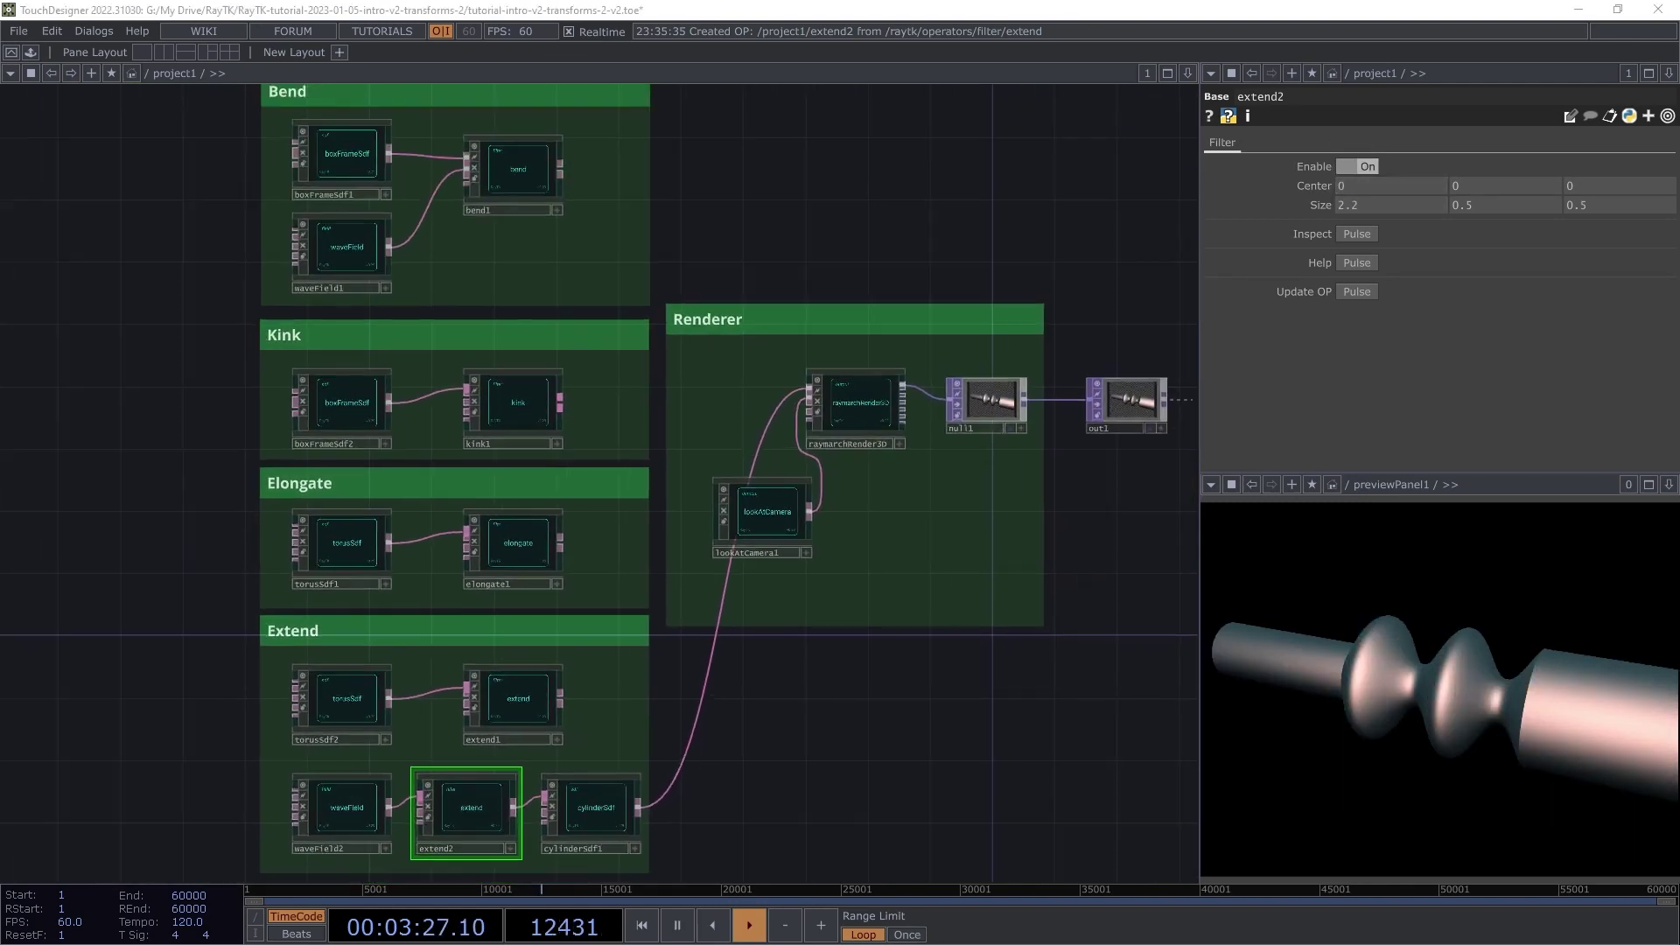